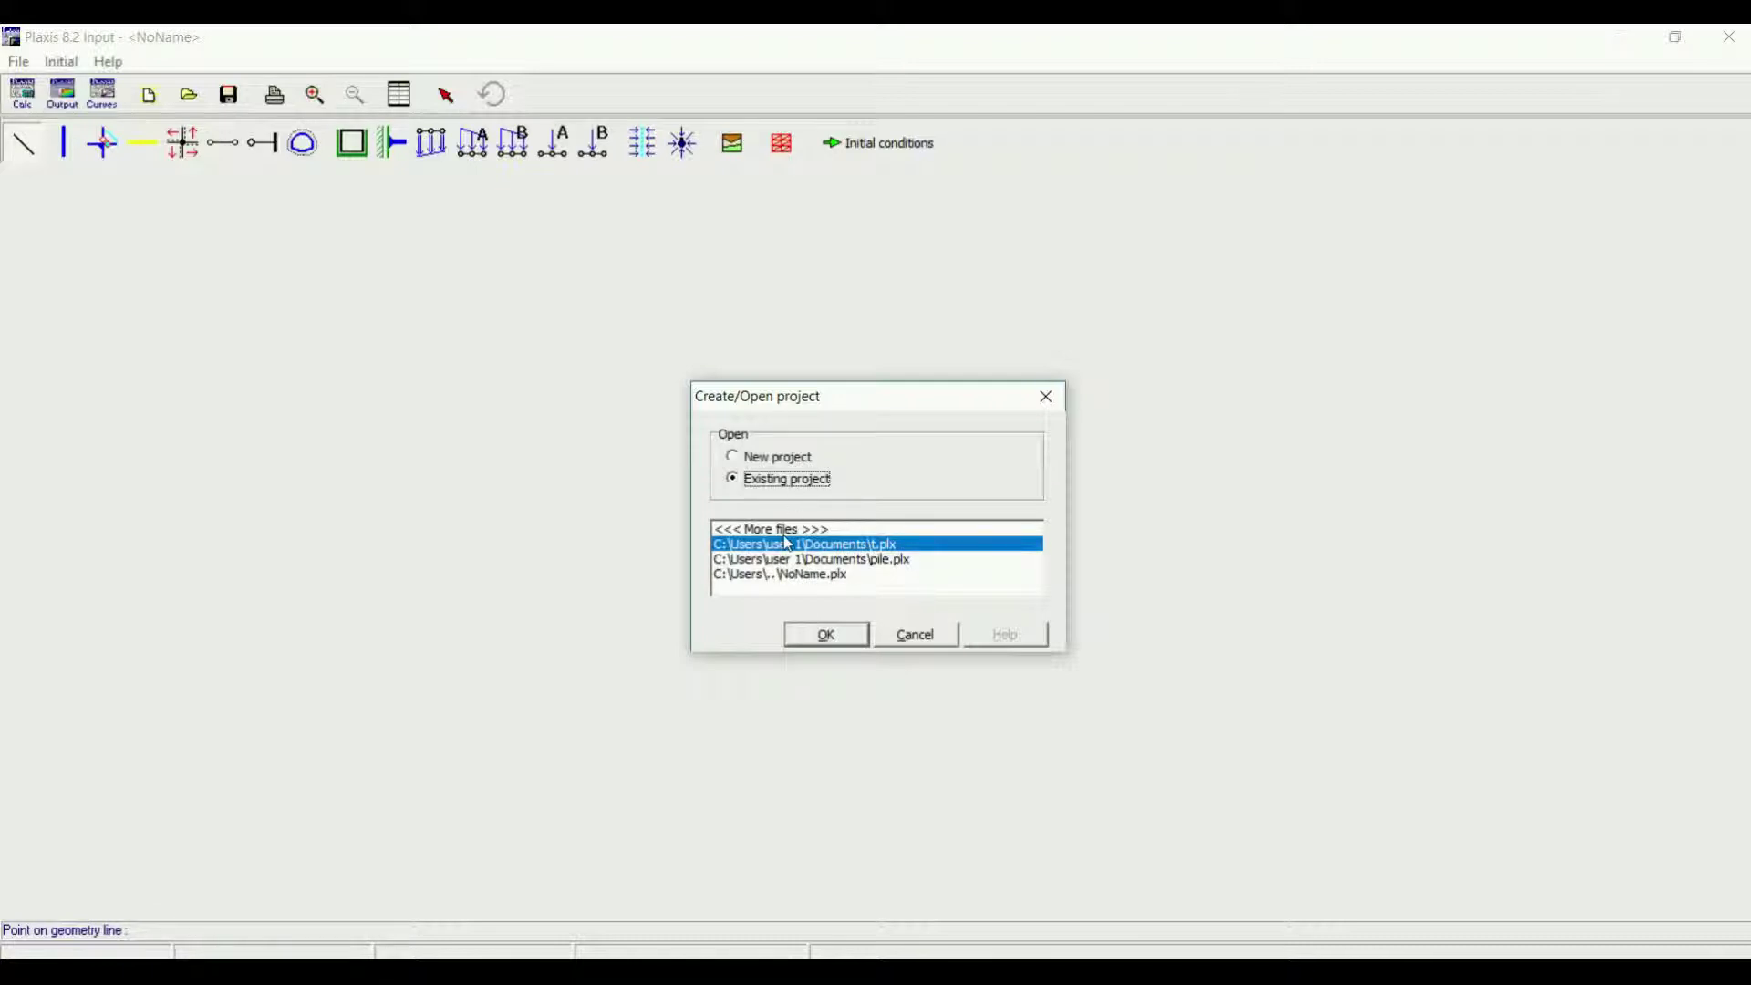
# Step: Create a new project with the Plane strain model and 15-Node elements, accepting the default units, geometry dimensions and grid
pyautogui.click(731, 456)
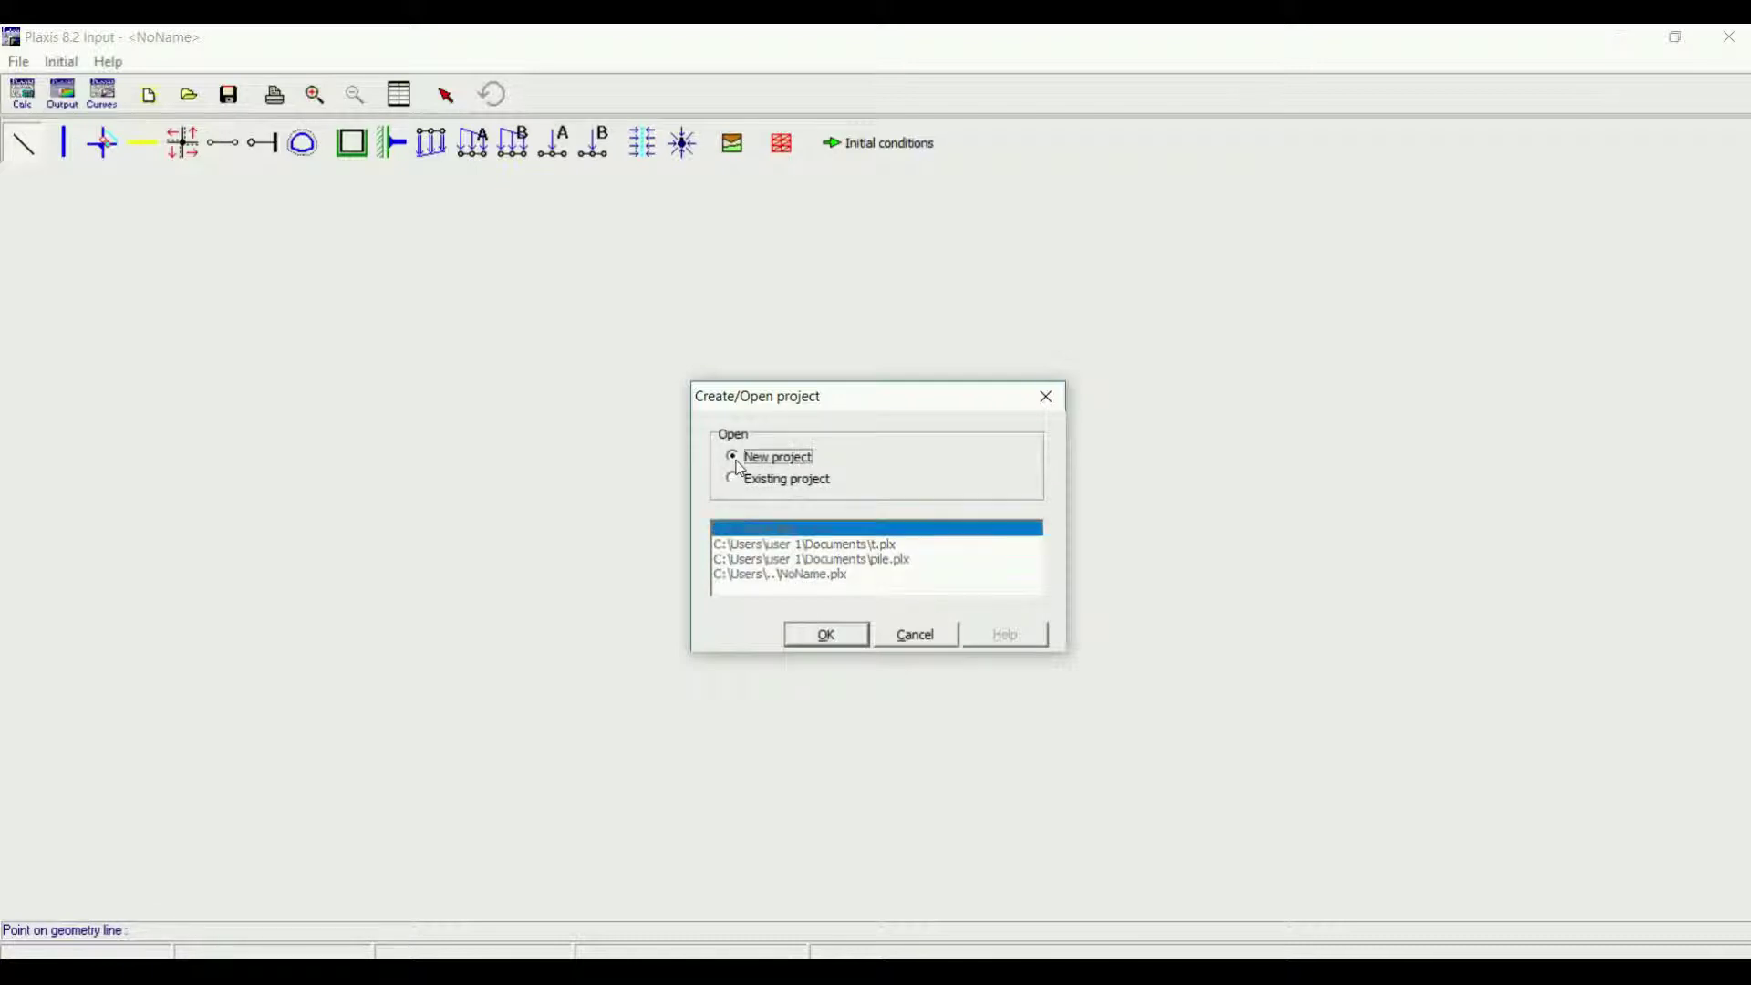
pyautogui.click(828, 633)
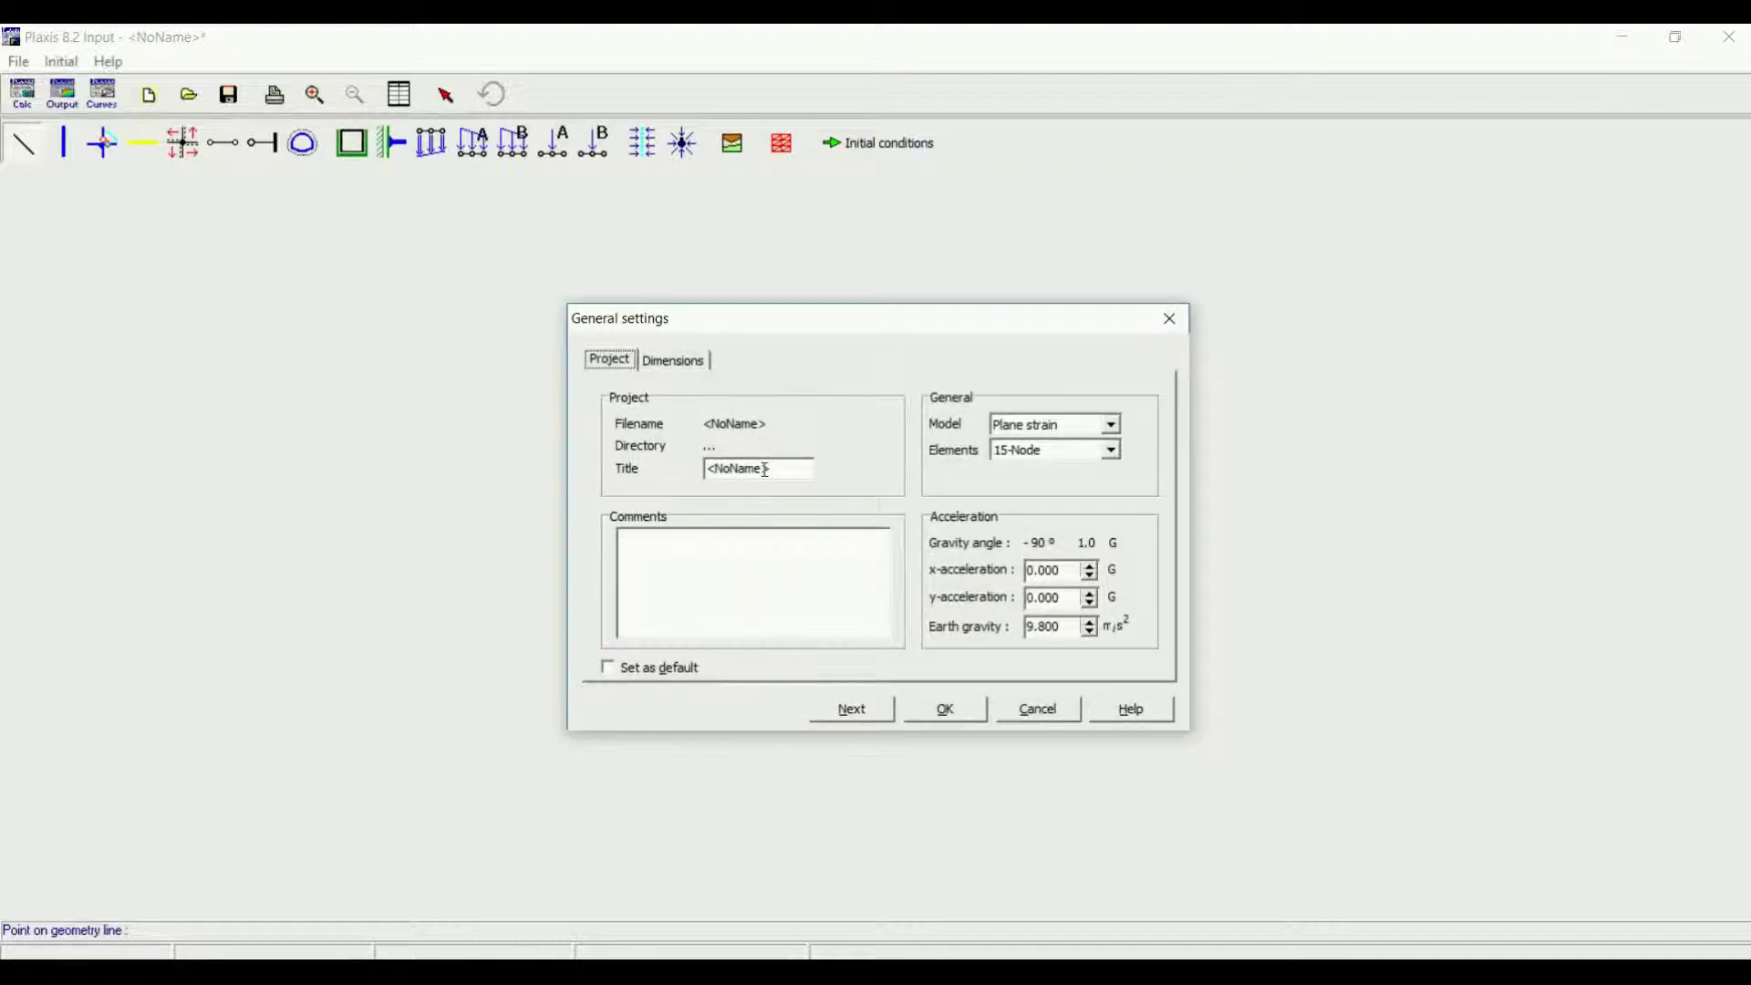
pyautogui.click(1111, 427)
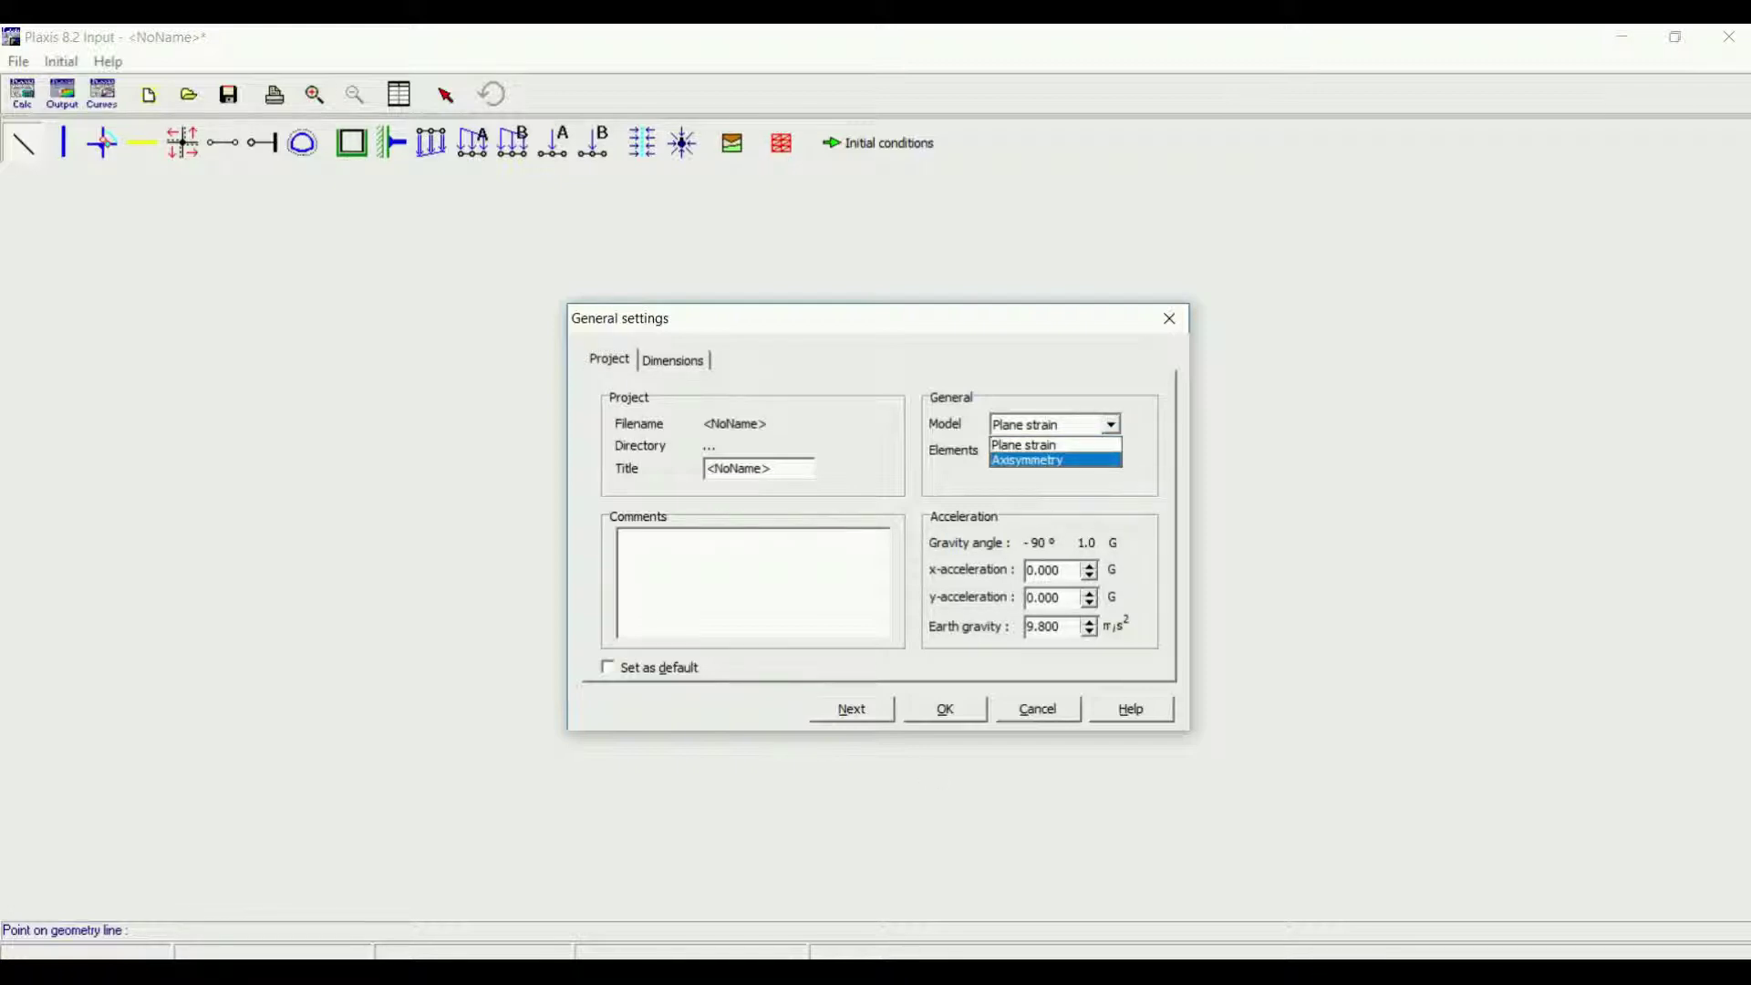
pyautogui.hotkey('alt', 'Tab')
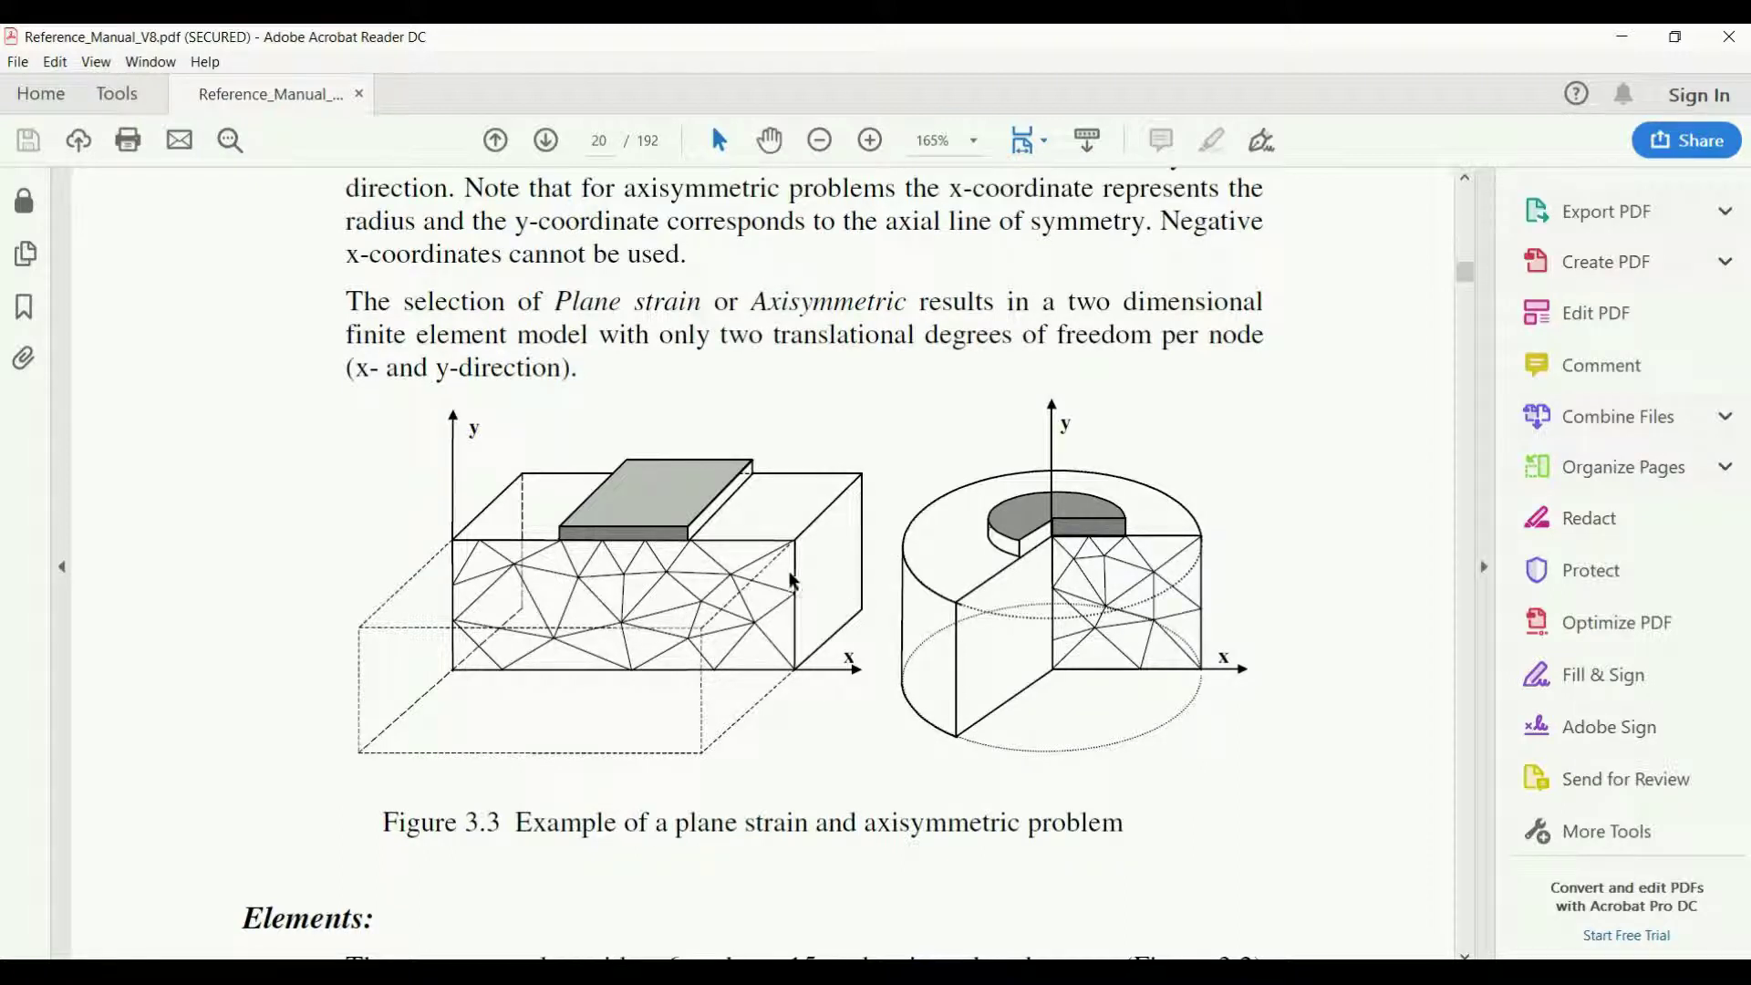
pyautogui.click(1622, 37)
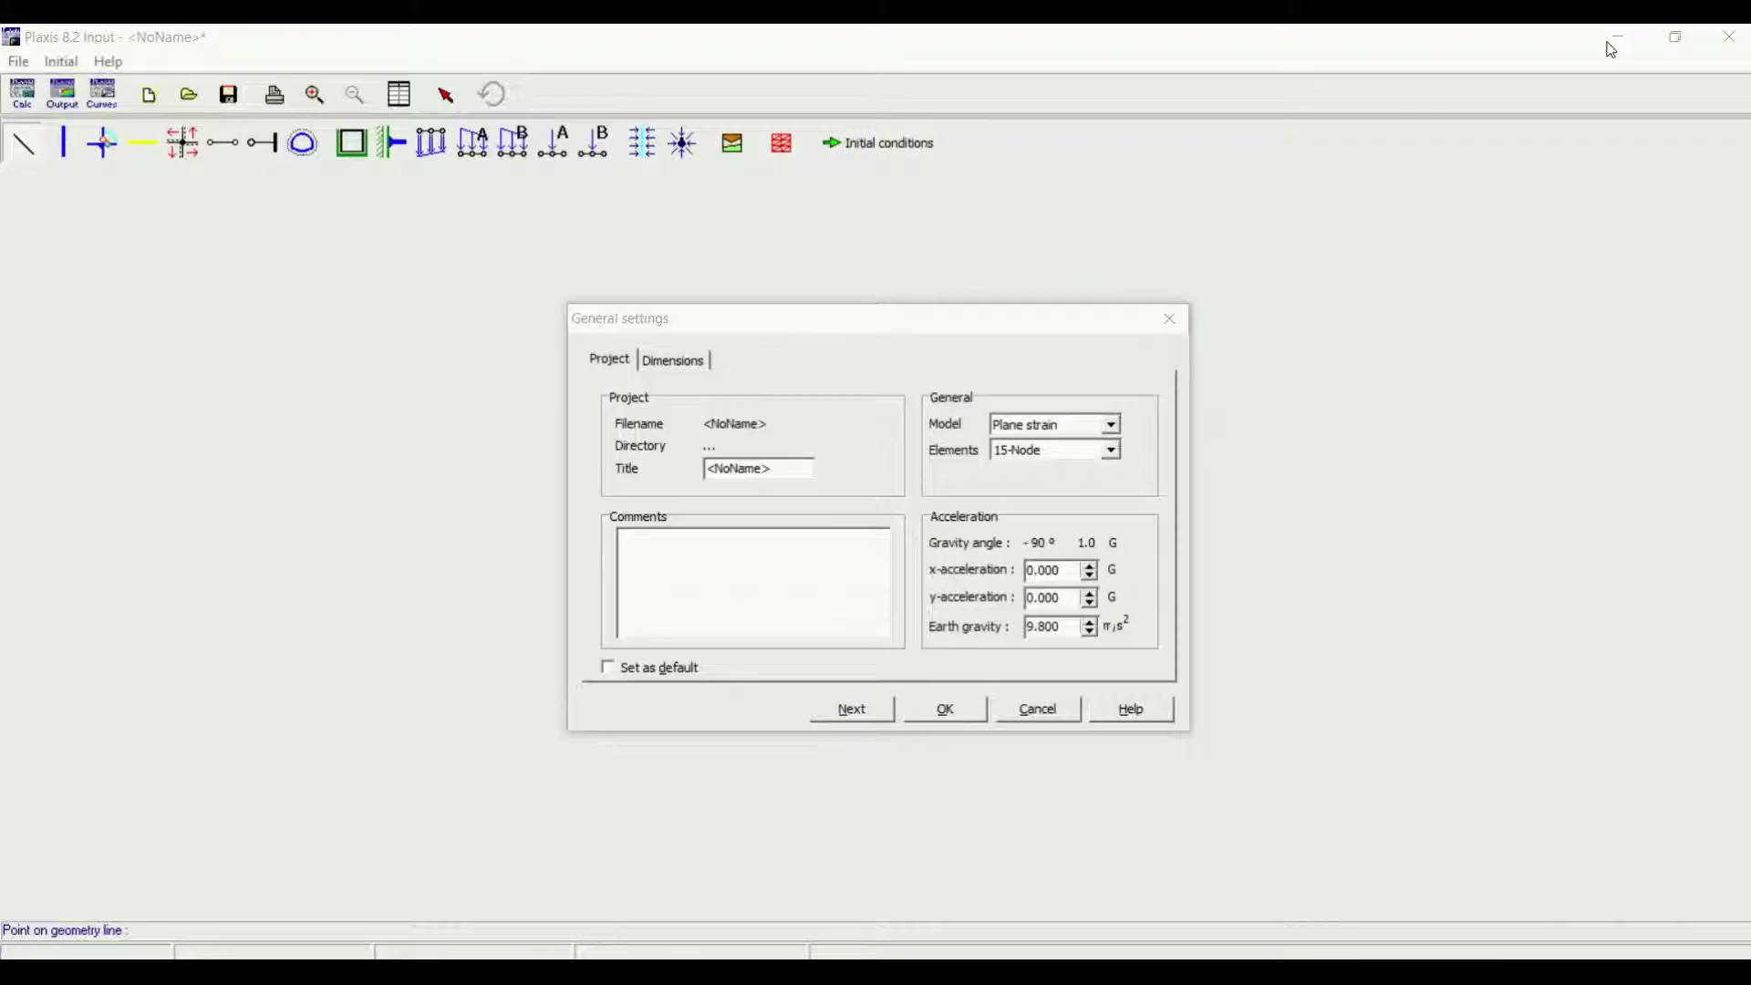
pyautogui.click(1112, 451)
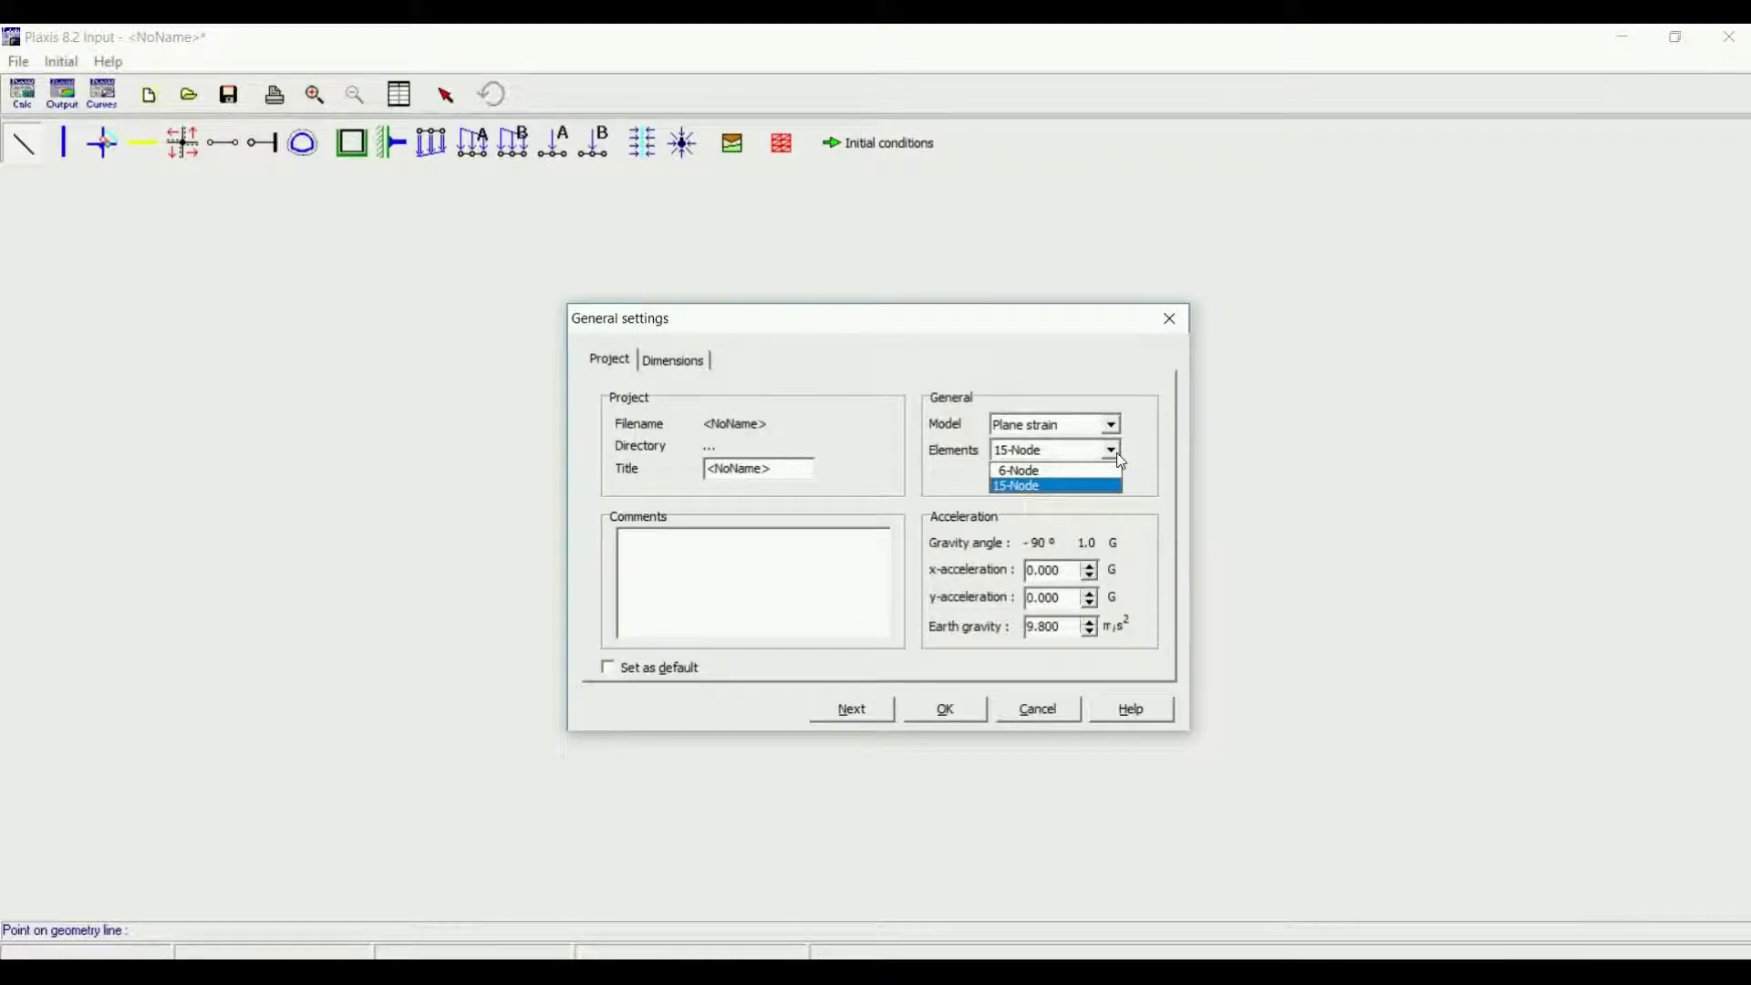
pyautogui.click(1120, 456)
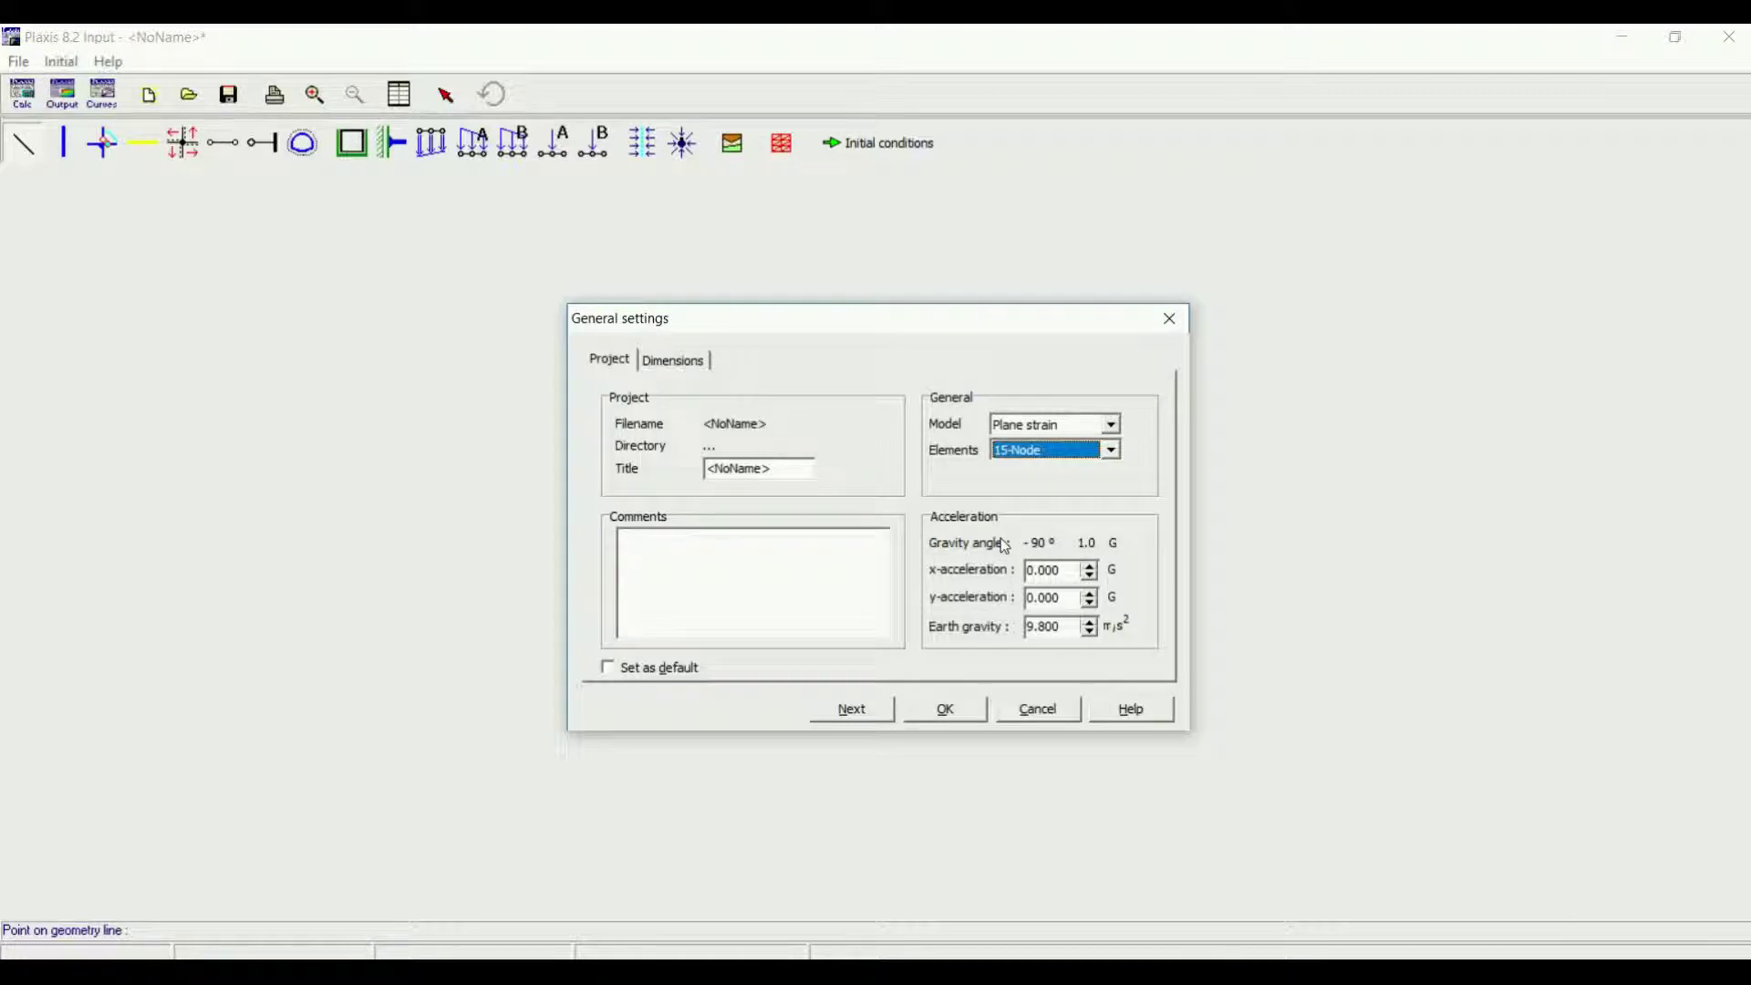
pyautogui.click(696, 362)
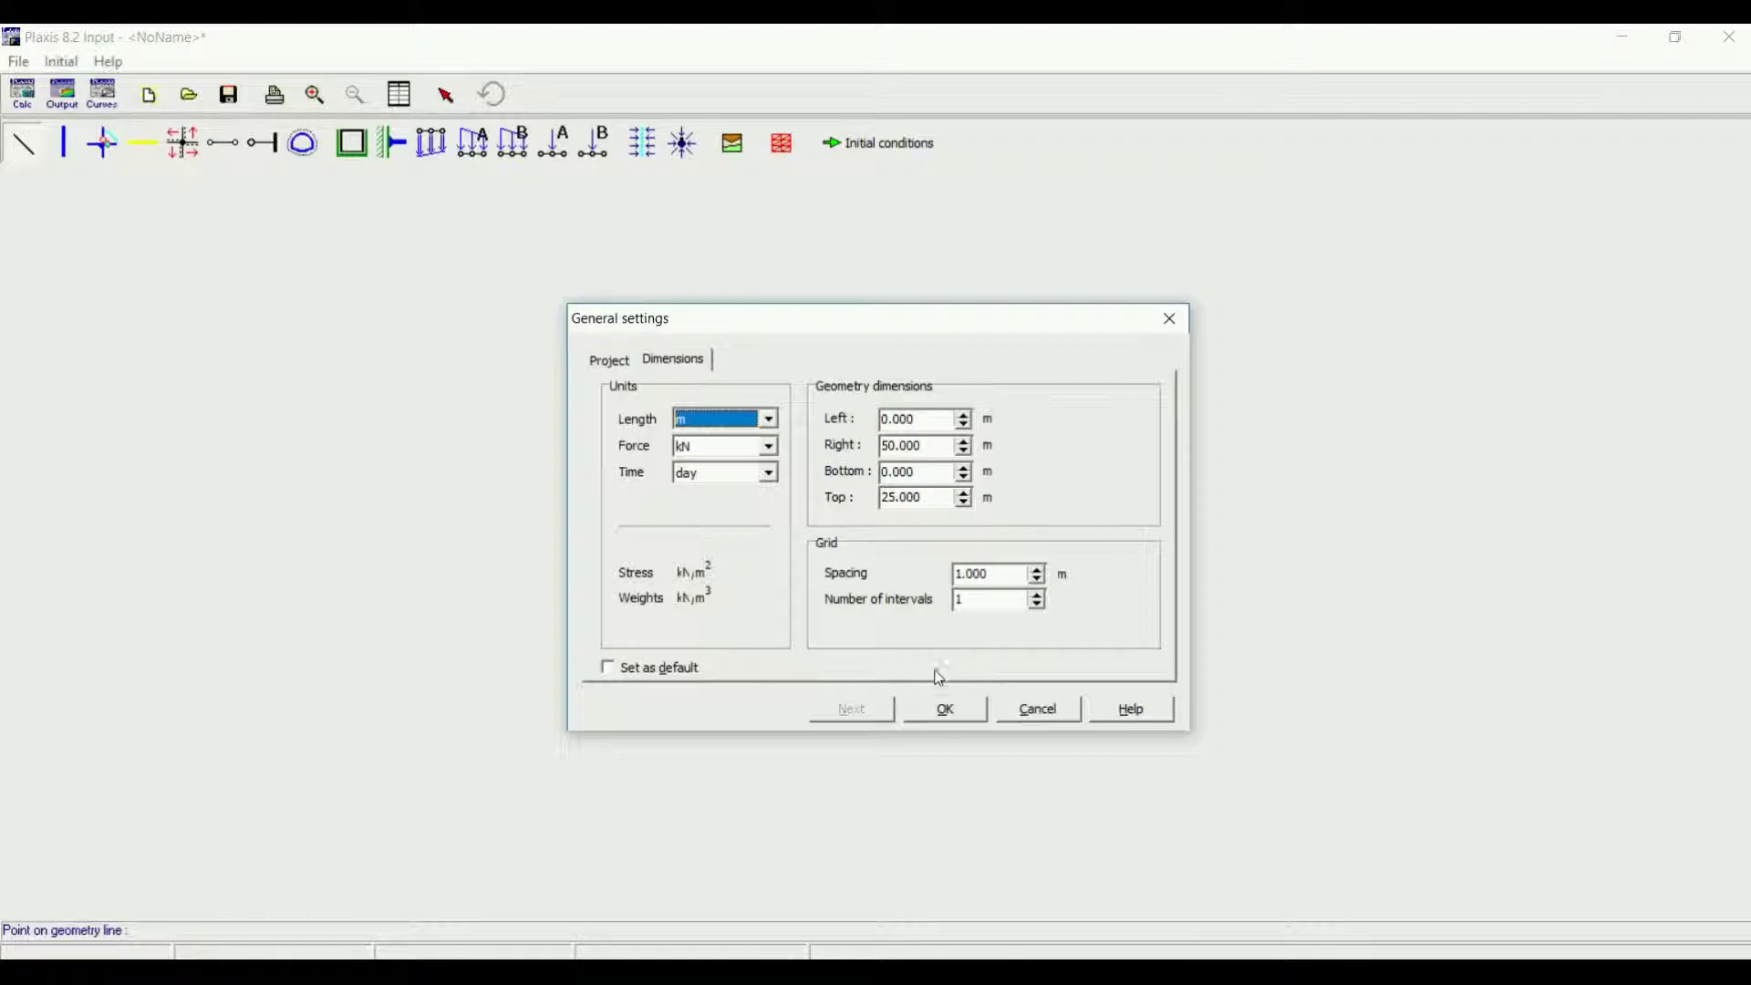
pyautogui.click(946, 722)
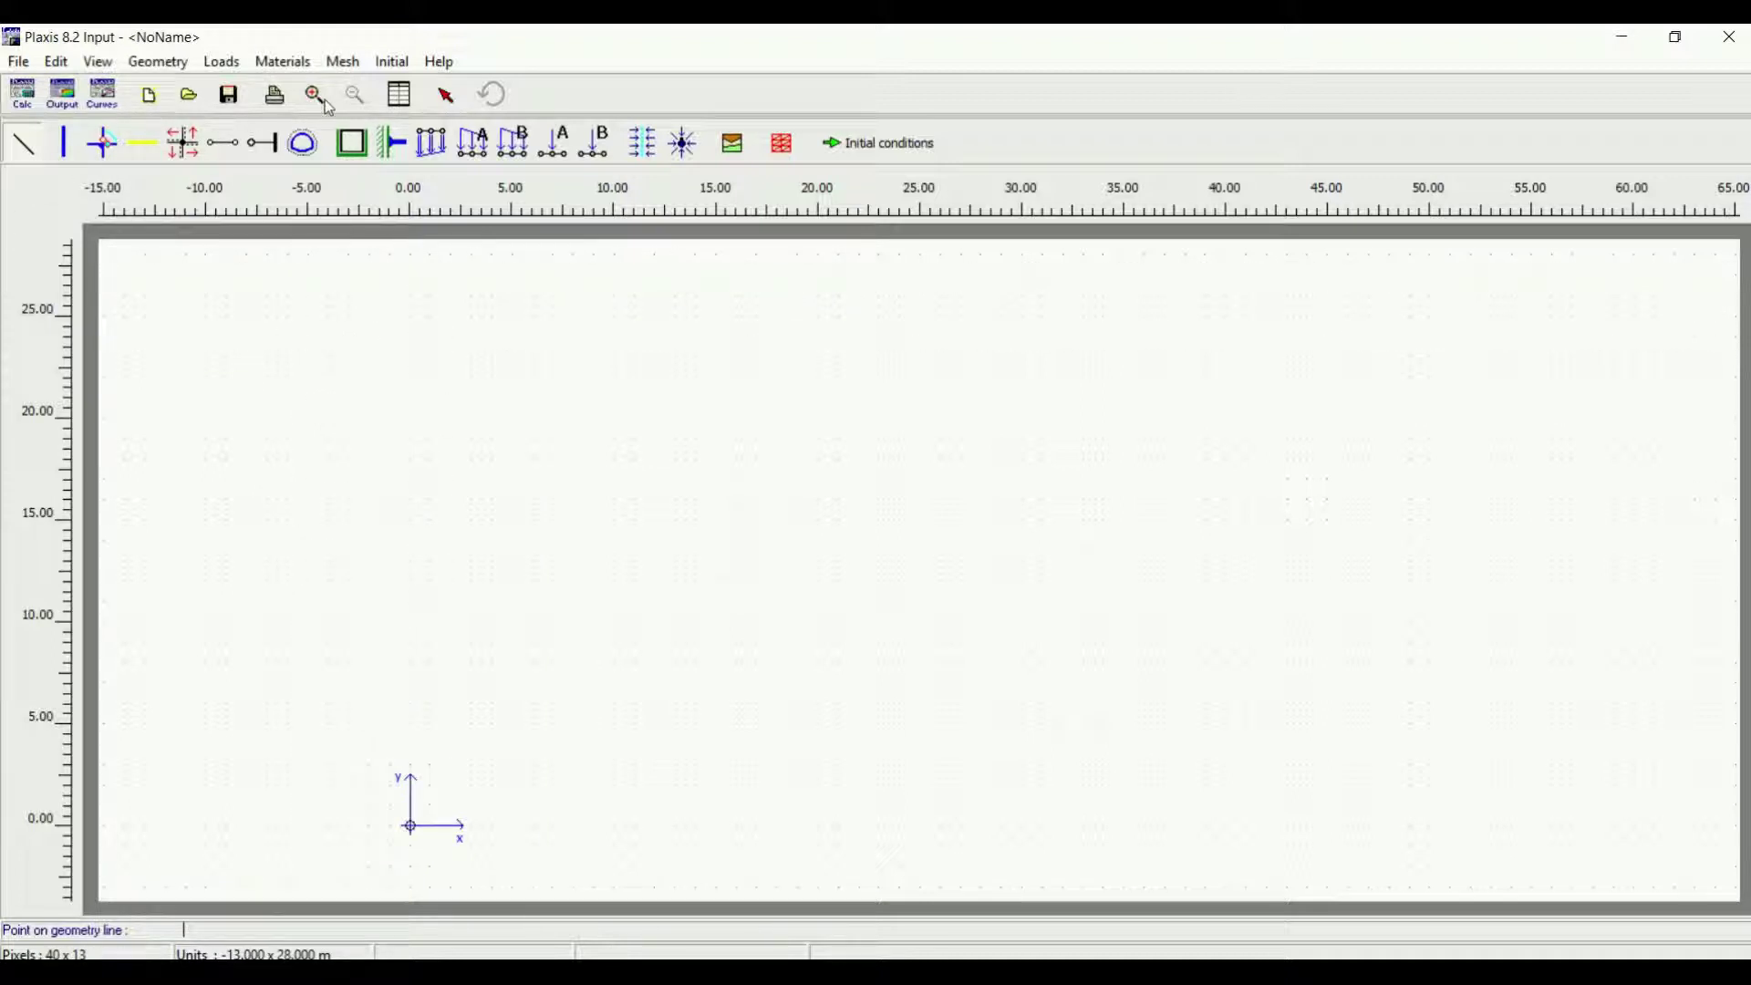
# Step: Draw a rectangular soil contour from (0, 0) to (36, 25) with geometry lines, plus a horizontal layer line across it at y = 15
pyautogui.click(445, 97)
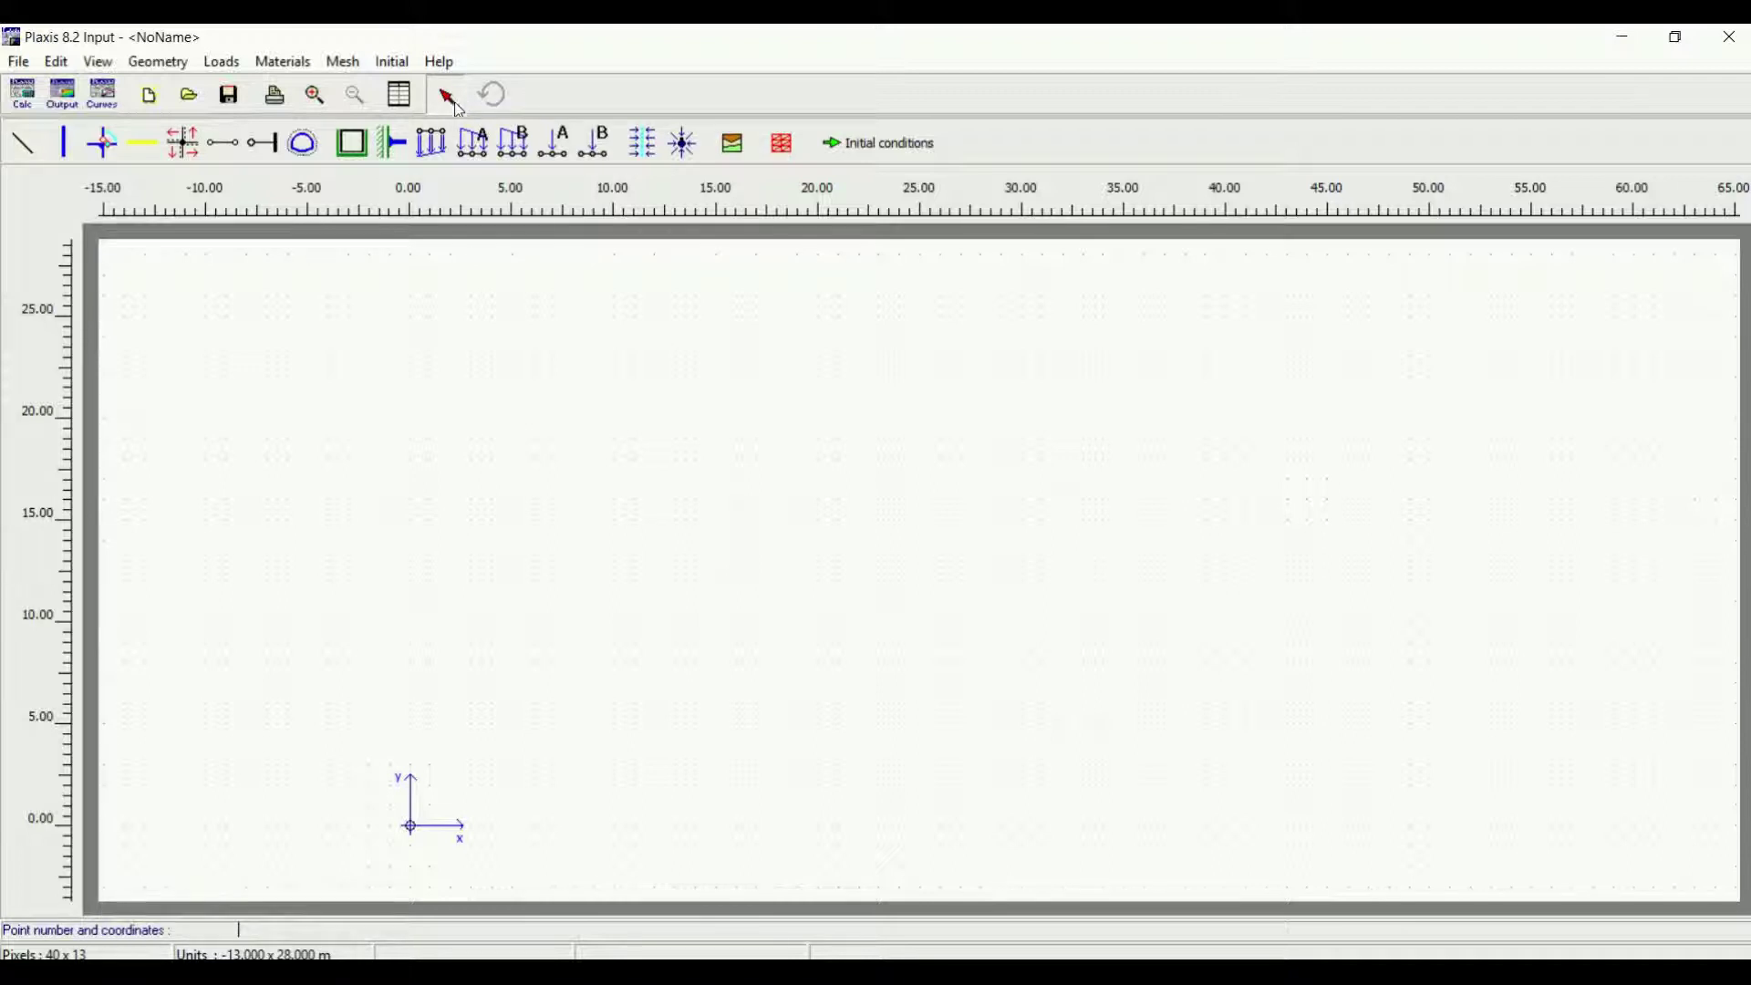
pyautogui.click(25, 144)
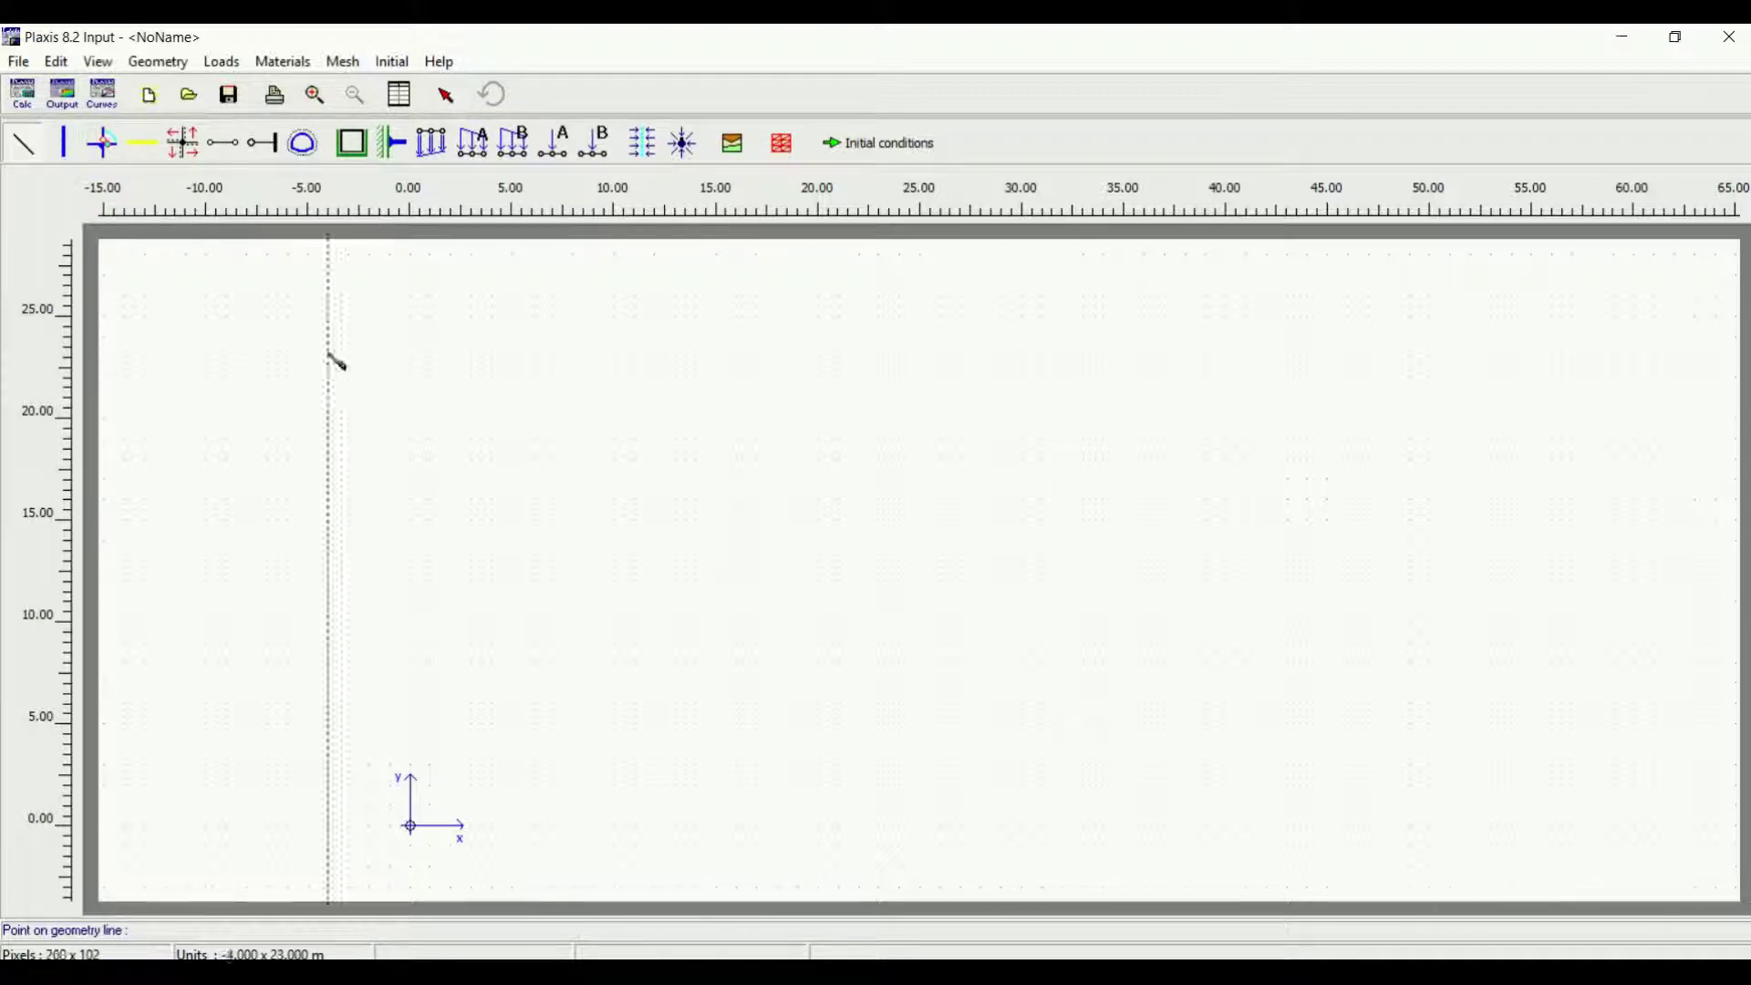
pyautogui.click(411, 316)
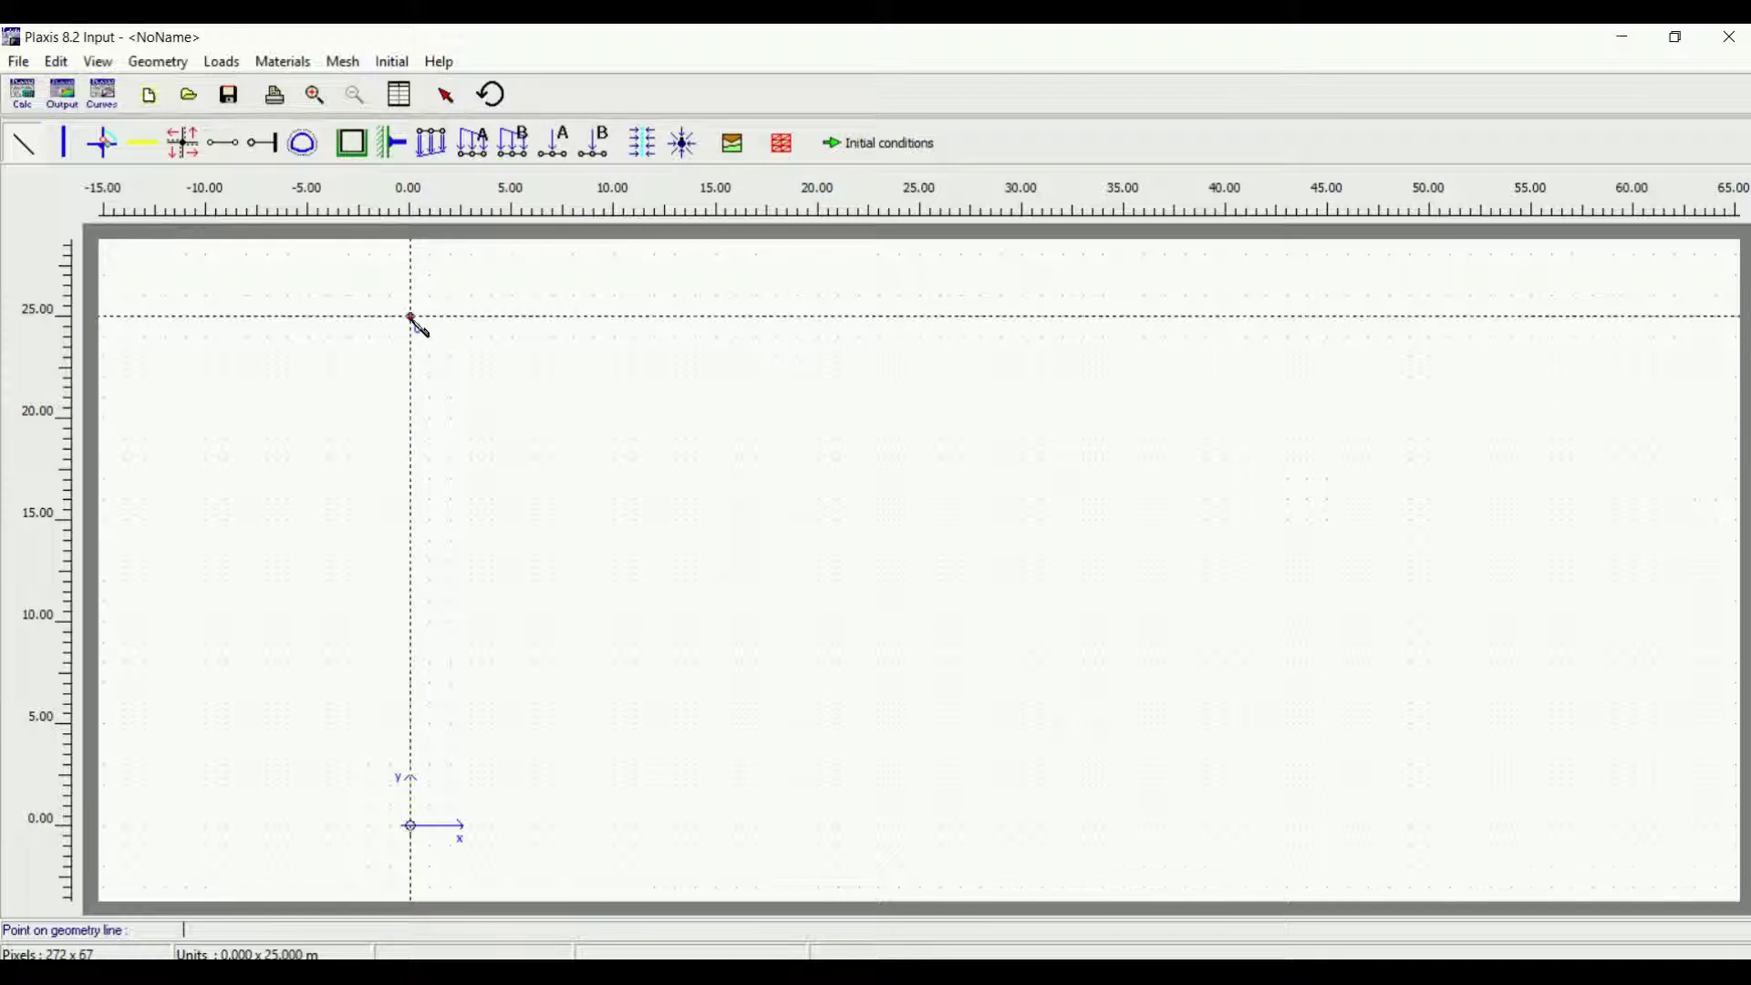
pyautogui.click(410, 825)
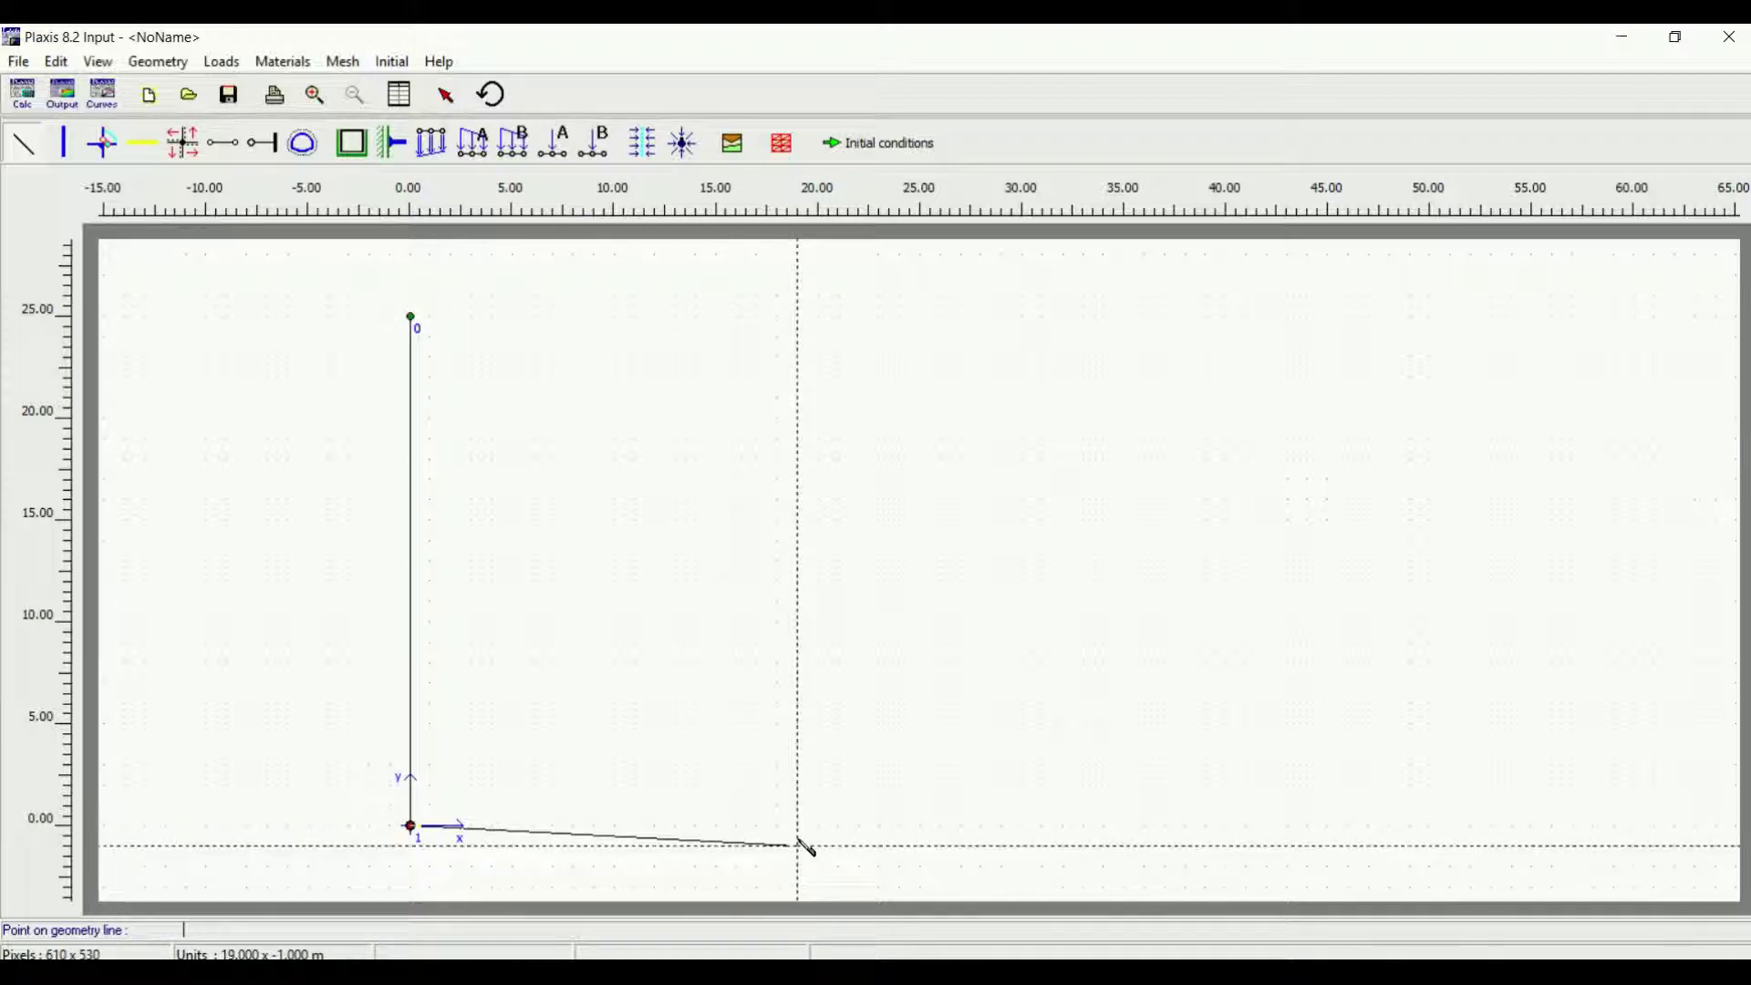
pyautogui.click(1145, 825)
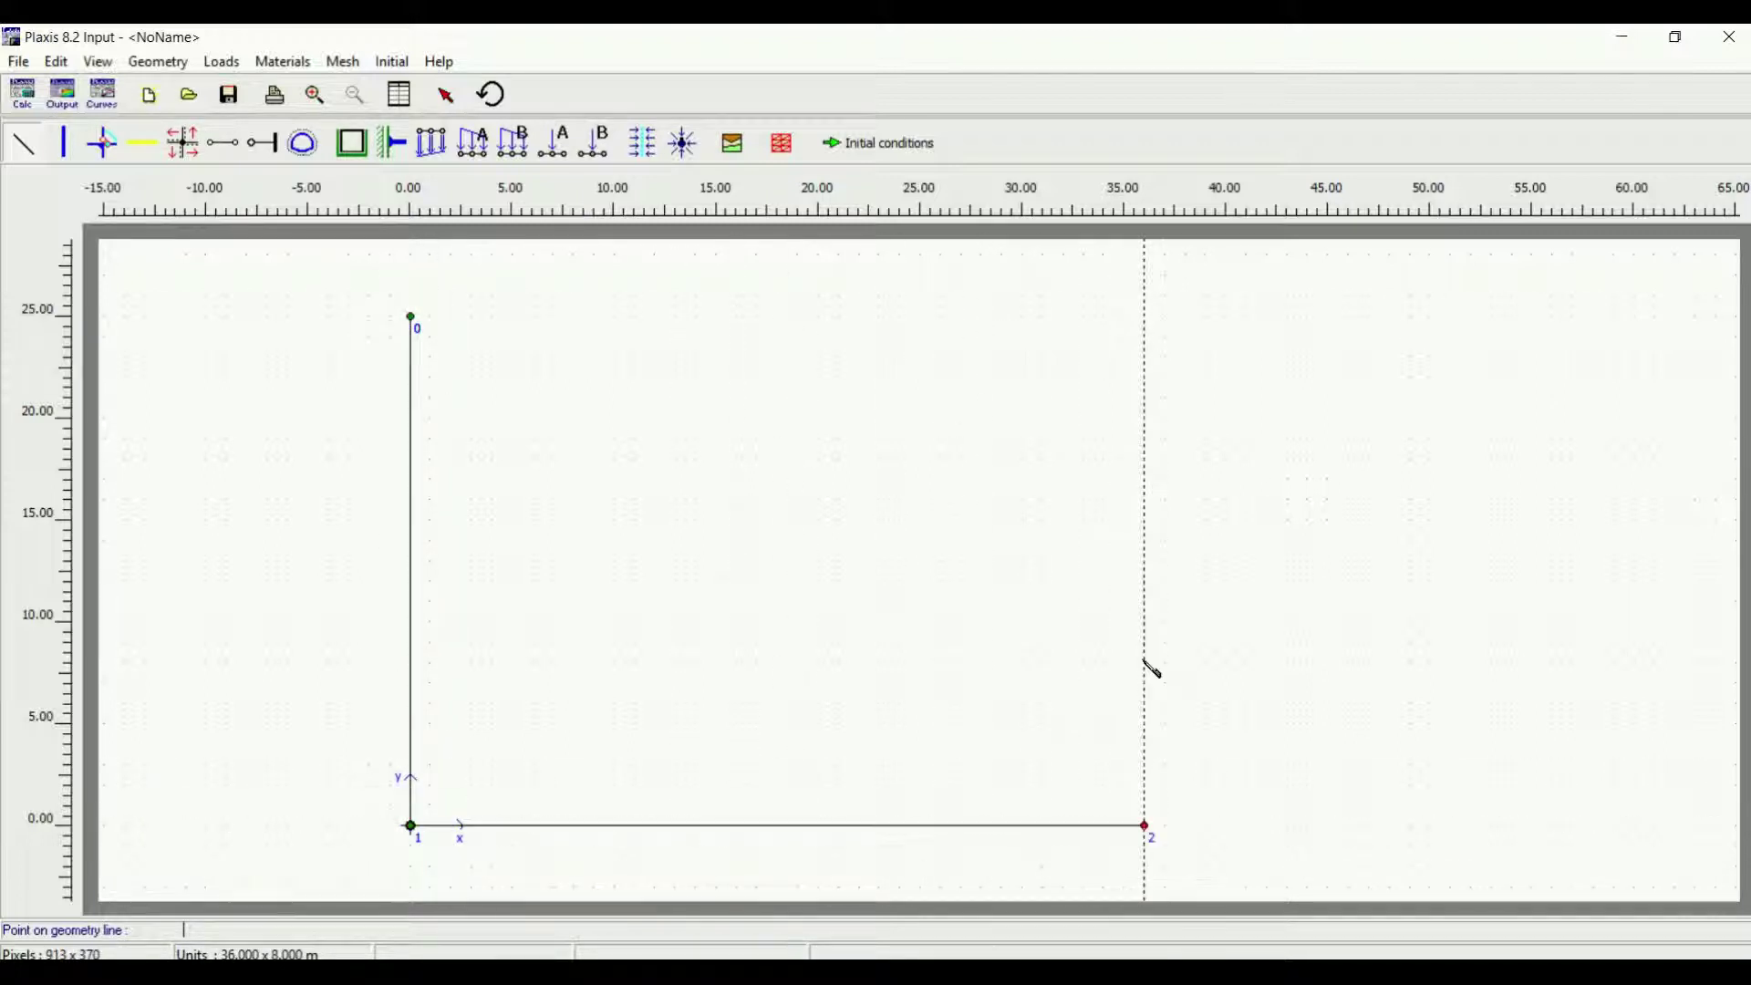
pyautogui.click(1144, 317)
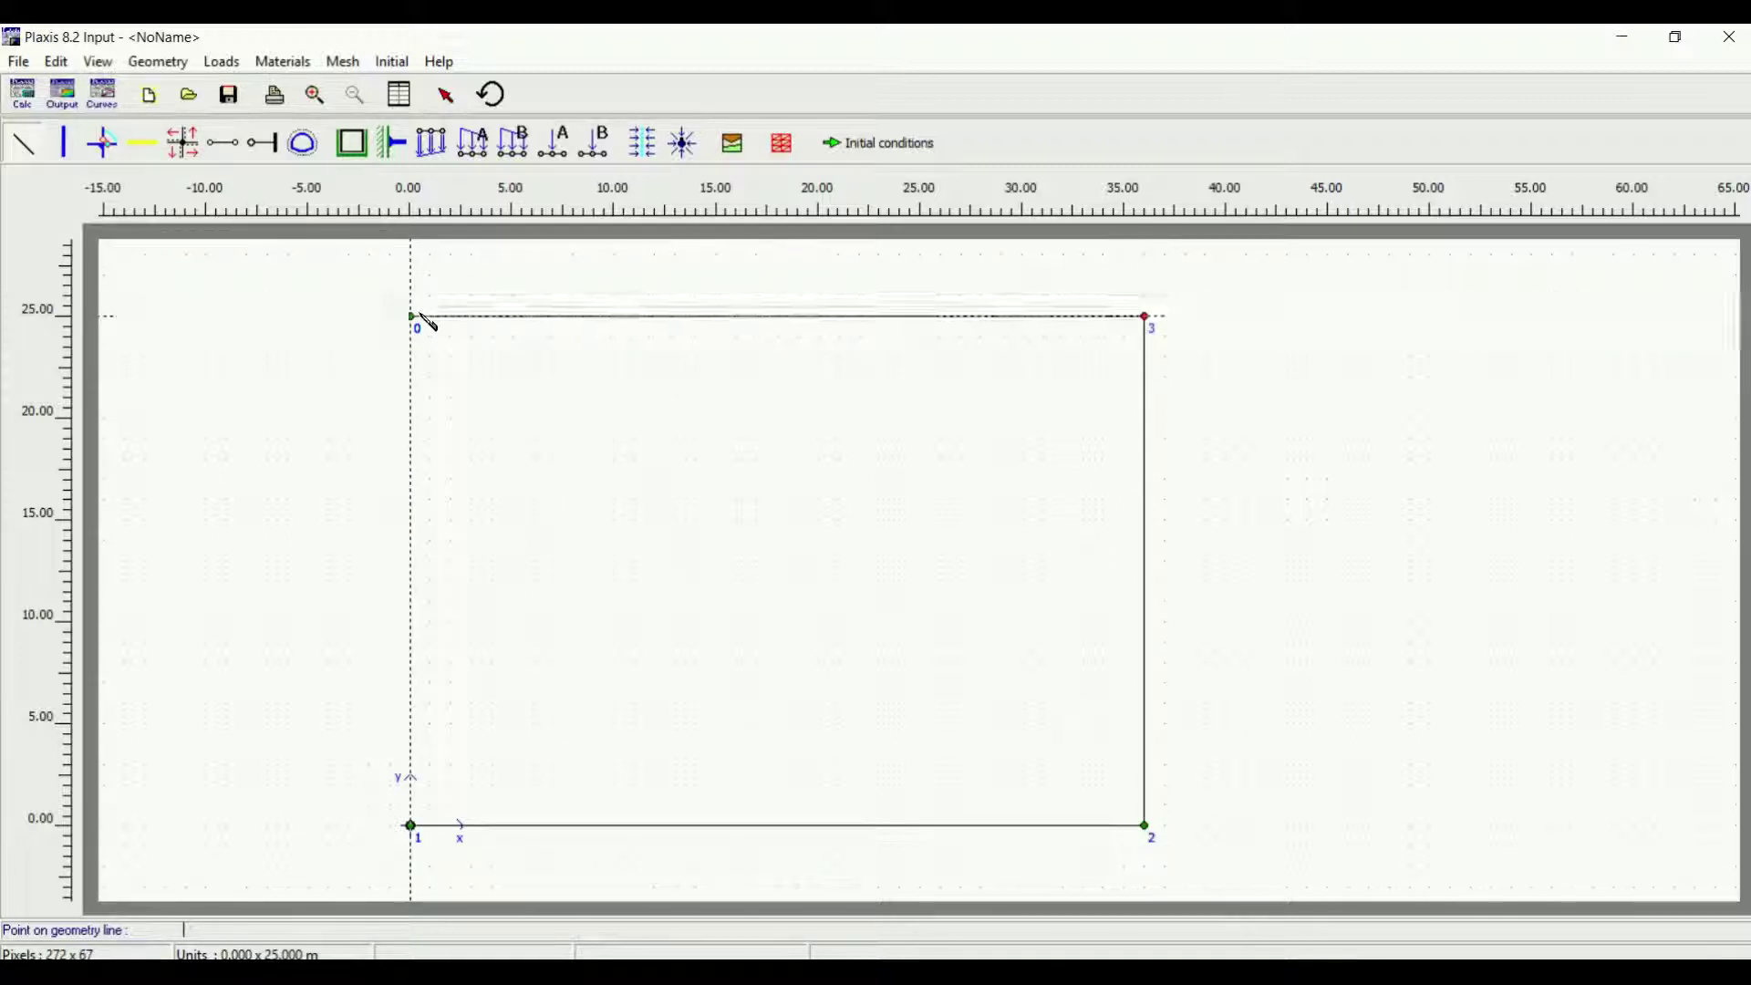
pyautogui.click(411, 317)
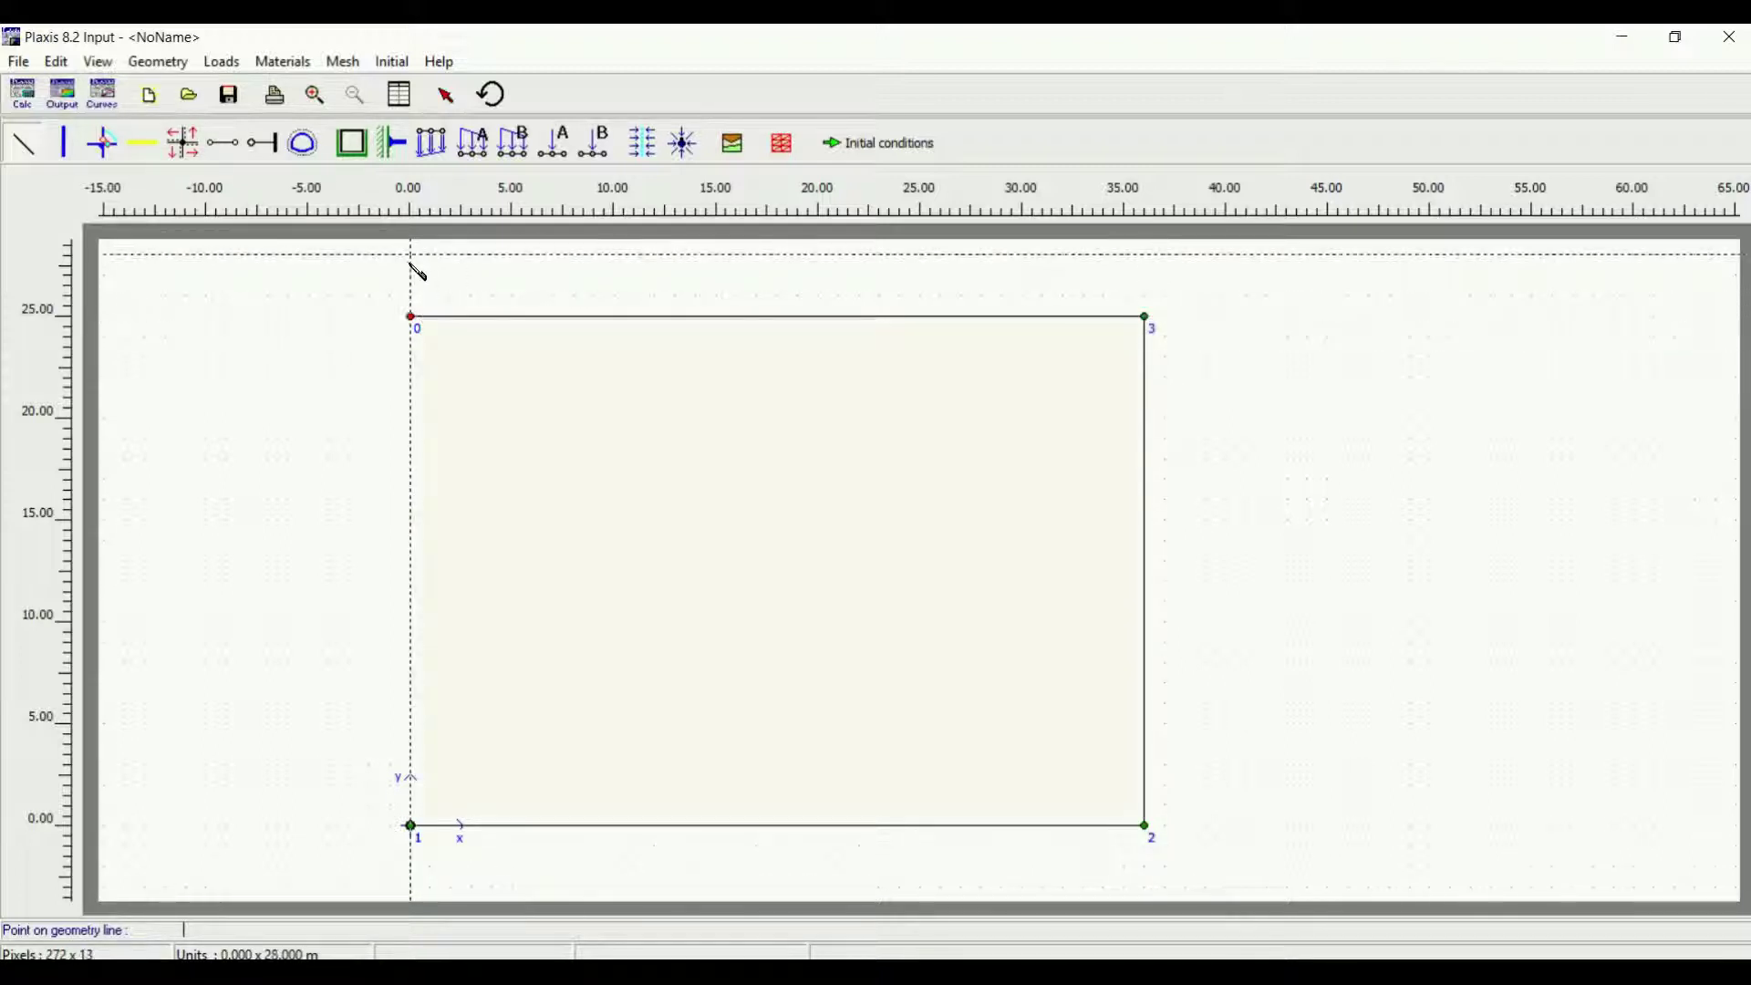
pyautogui.rightClick(344, 359)
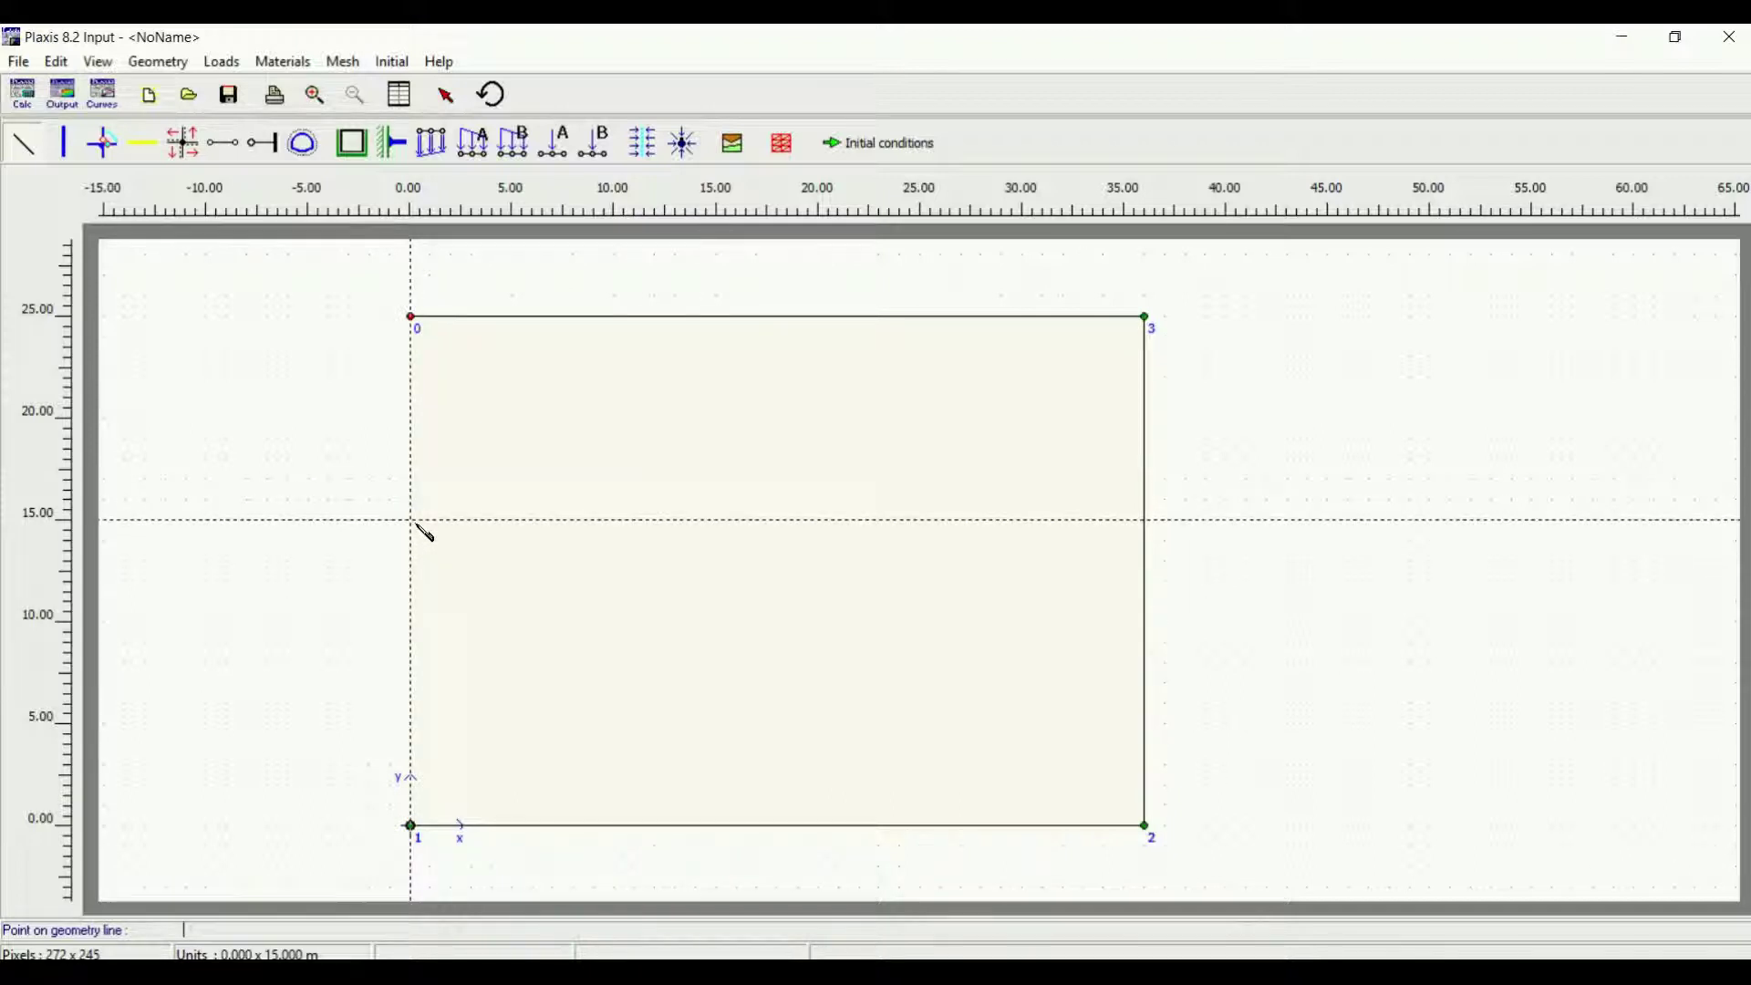
pyautogui.click(411, 520)
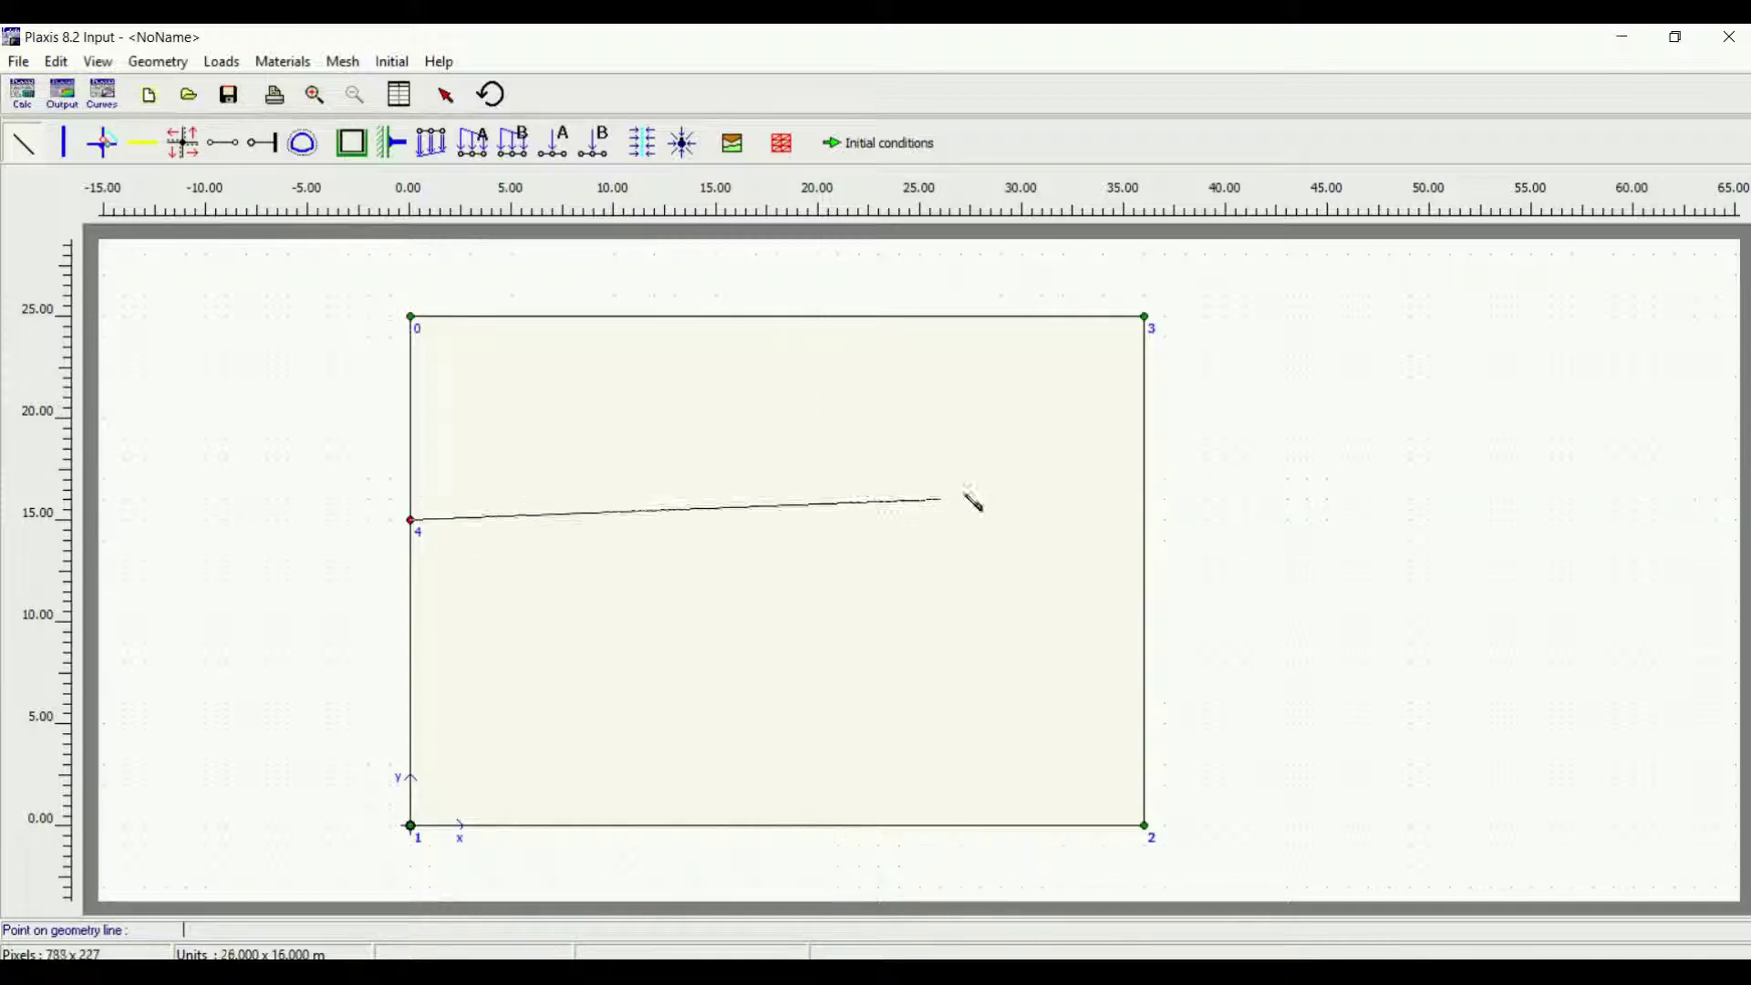
pyautogui.click(1144, 519)
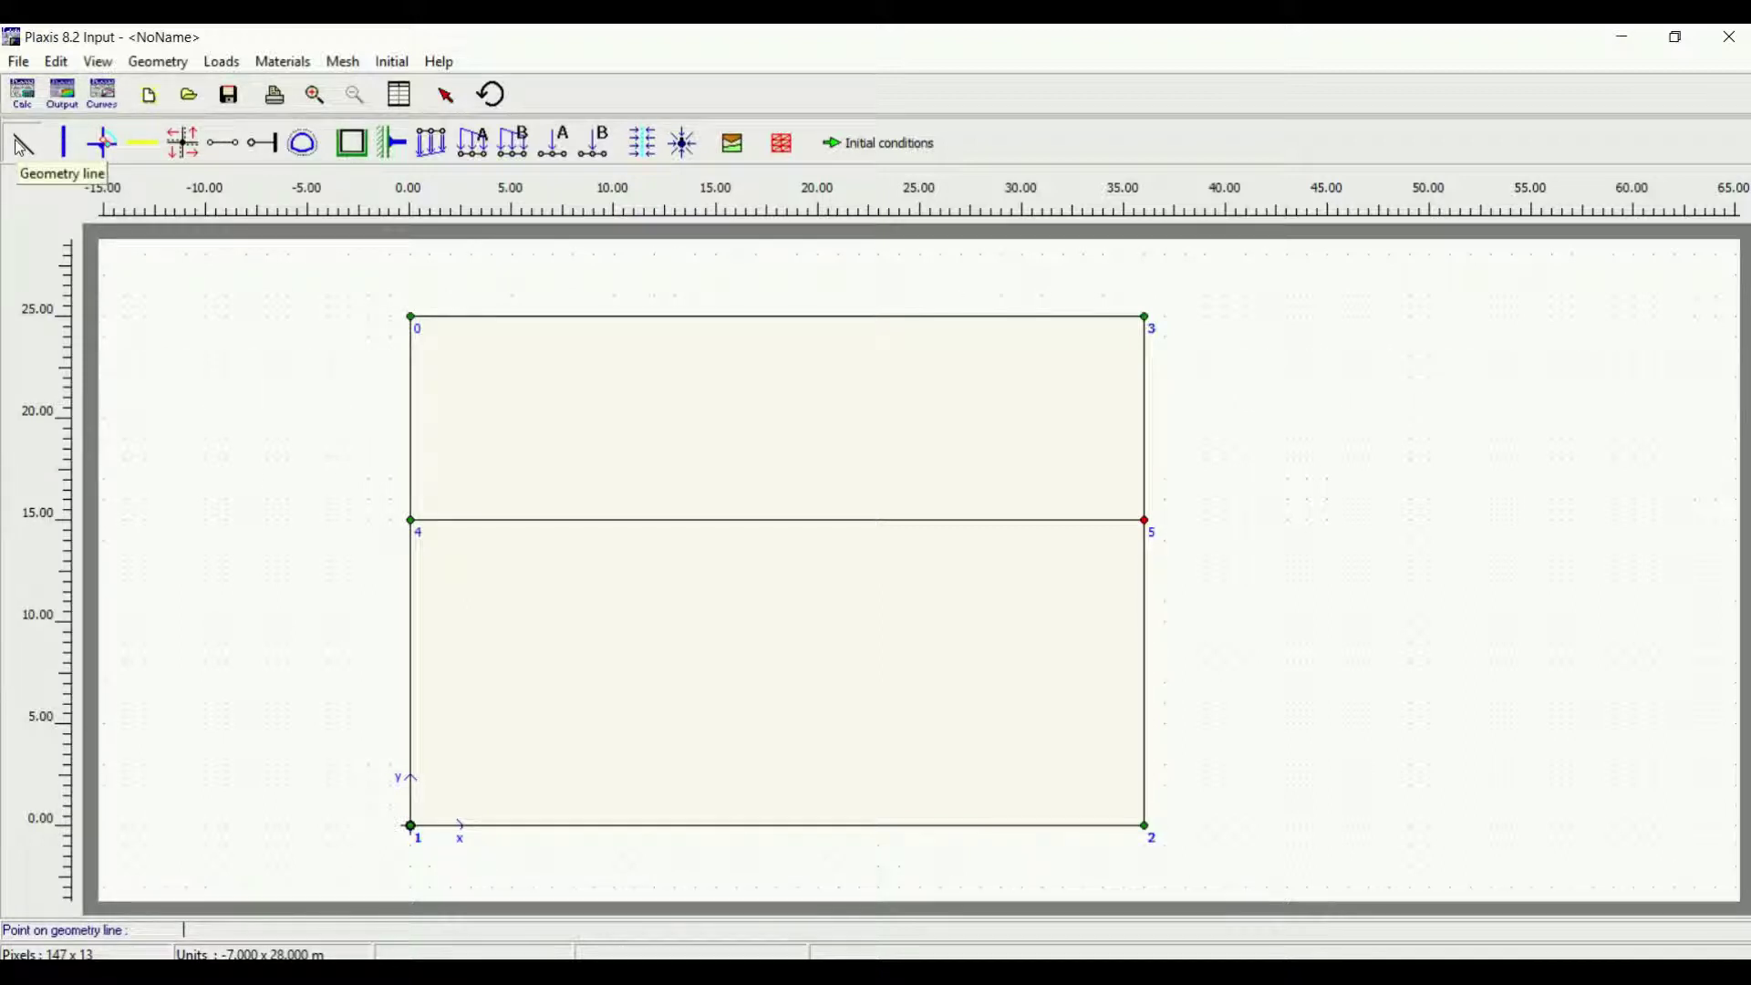
# Step: Draw a vertical plate as the wall from (17, 25) on the ground surface down to (17, 8)
pyautogui.click(60, 145)
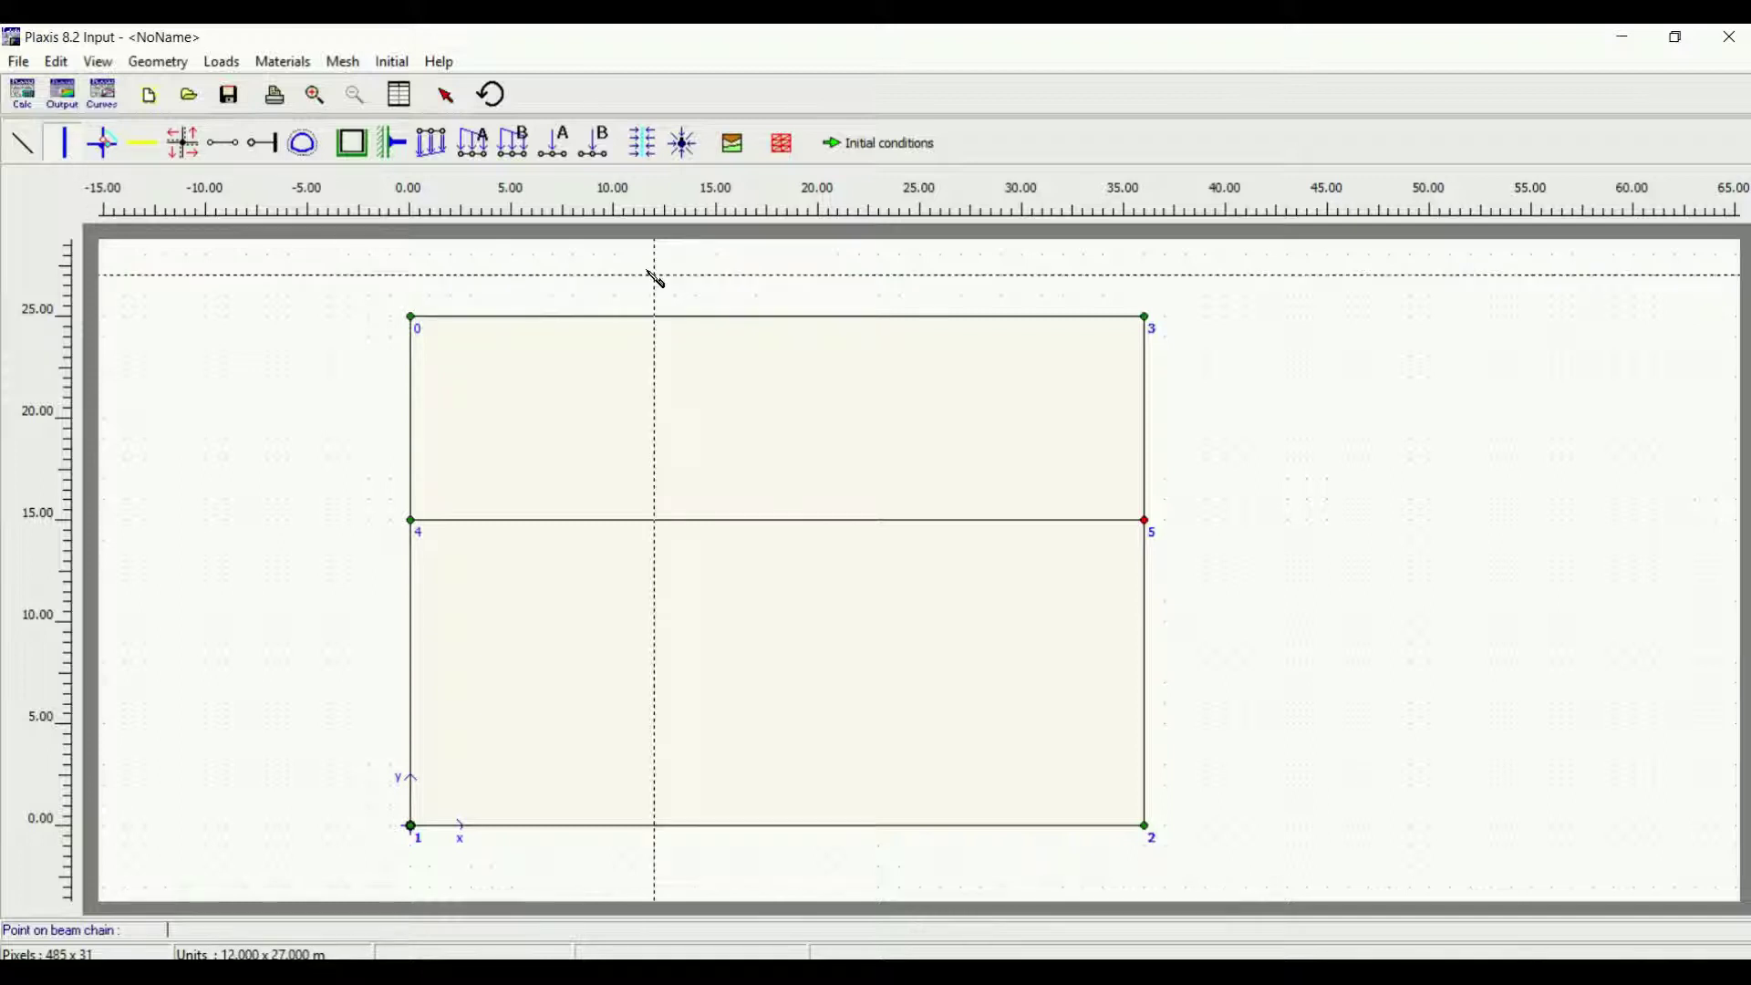
pyautogui.click(756, 317)
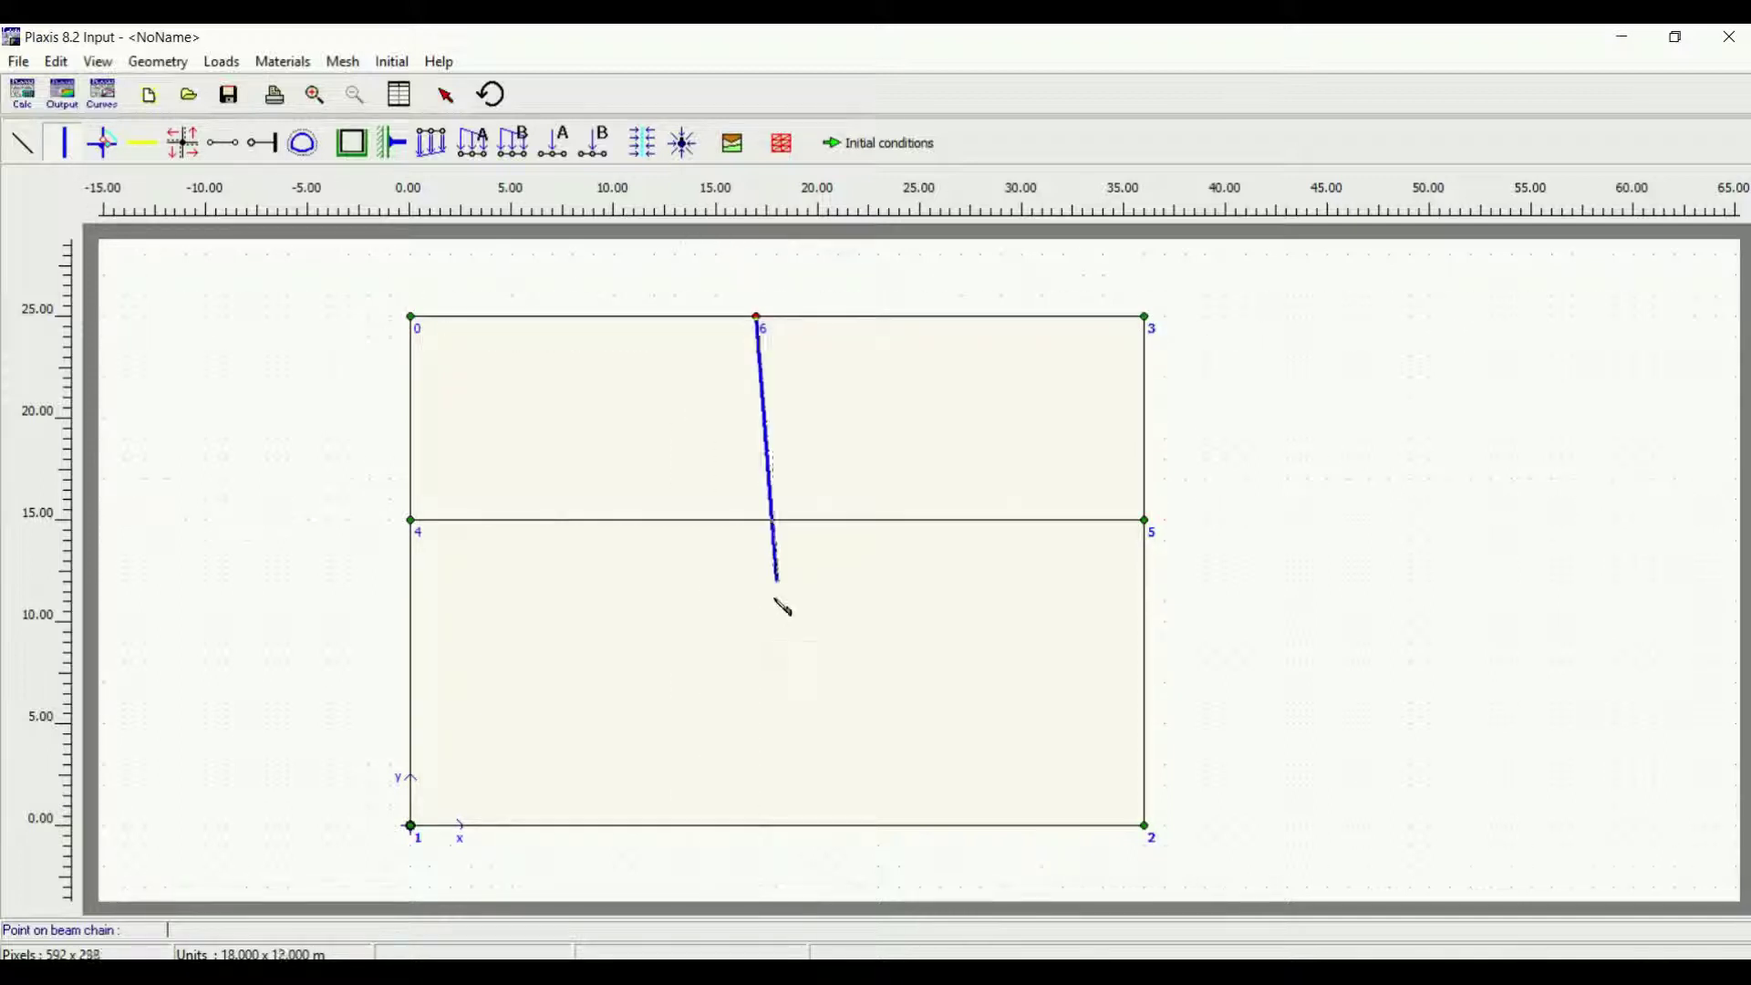
pyautogui.click(757, 664)
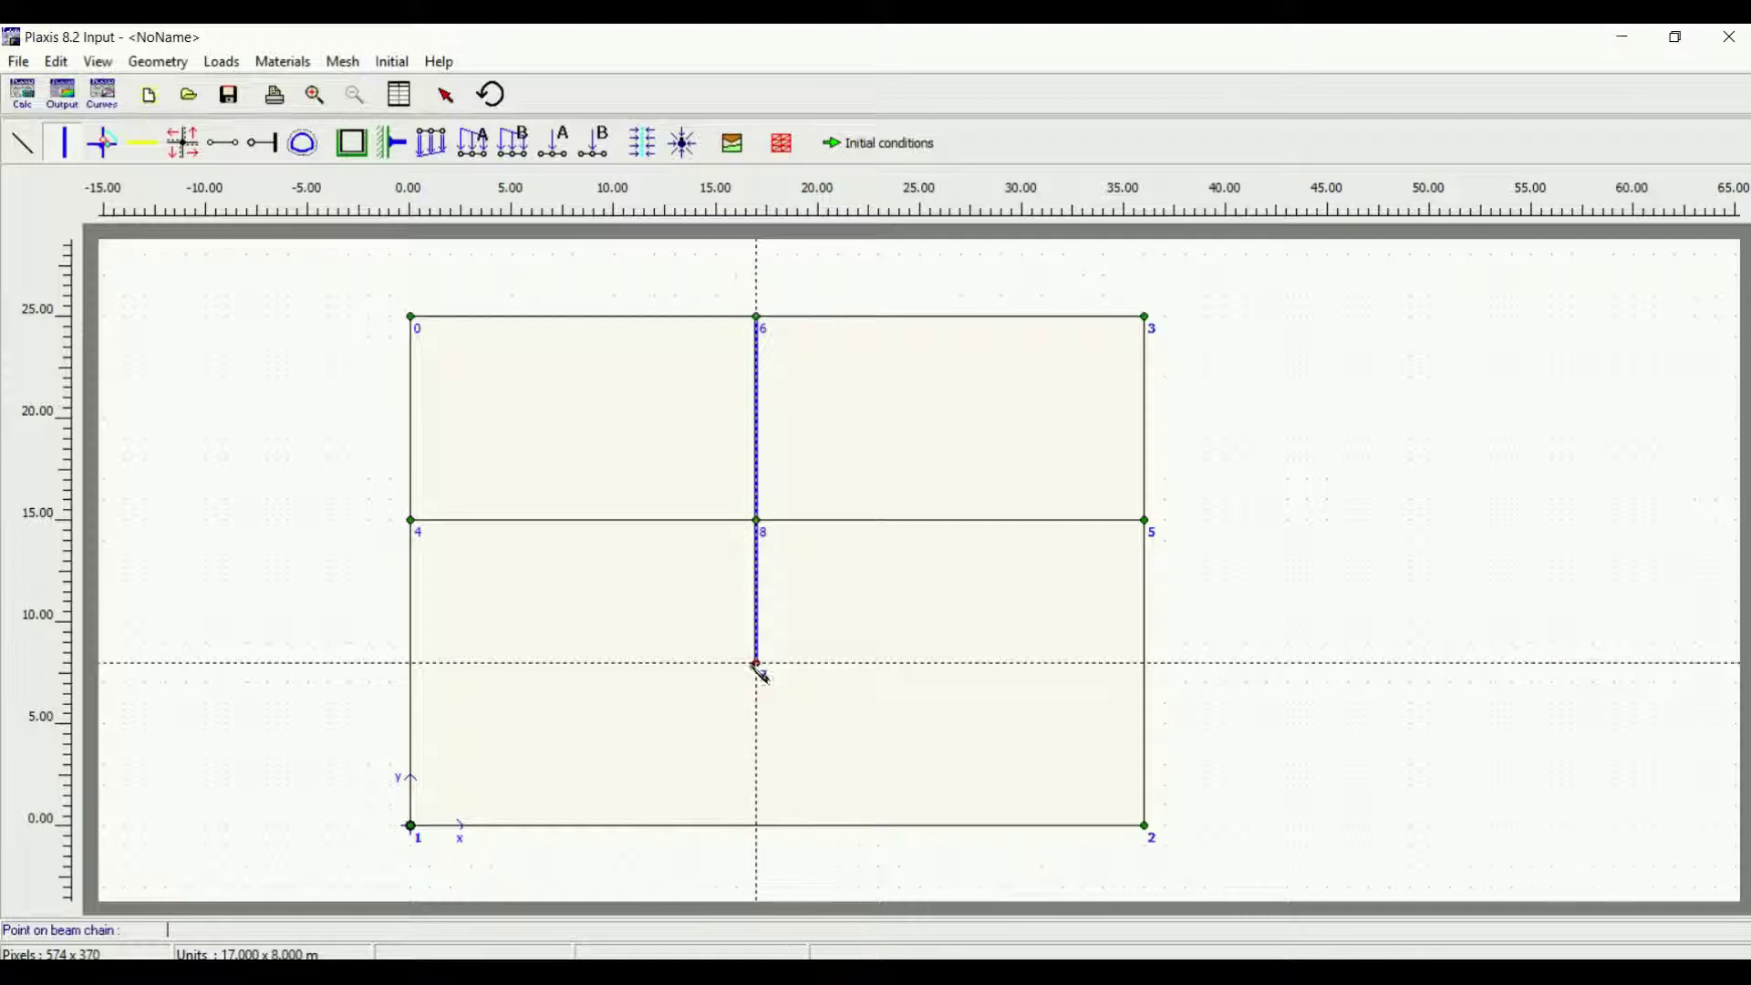
pyautogui.rightClick(759, 670)
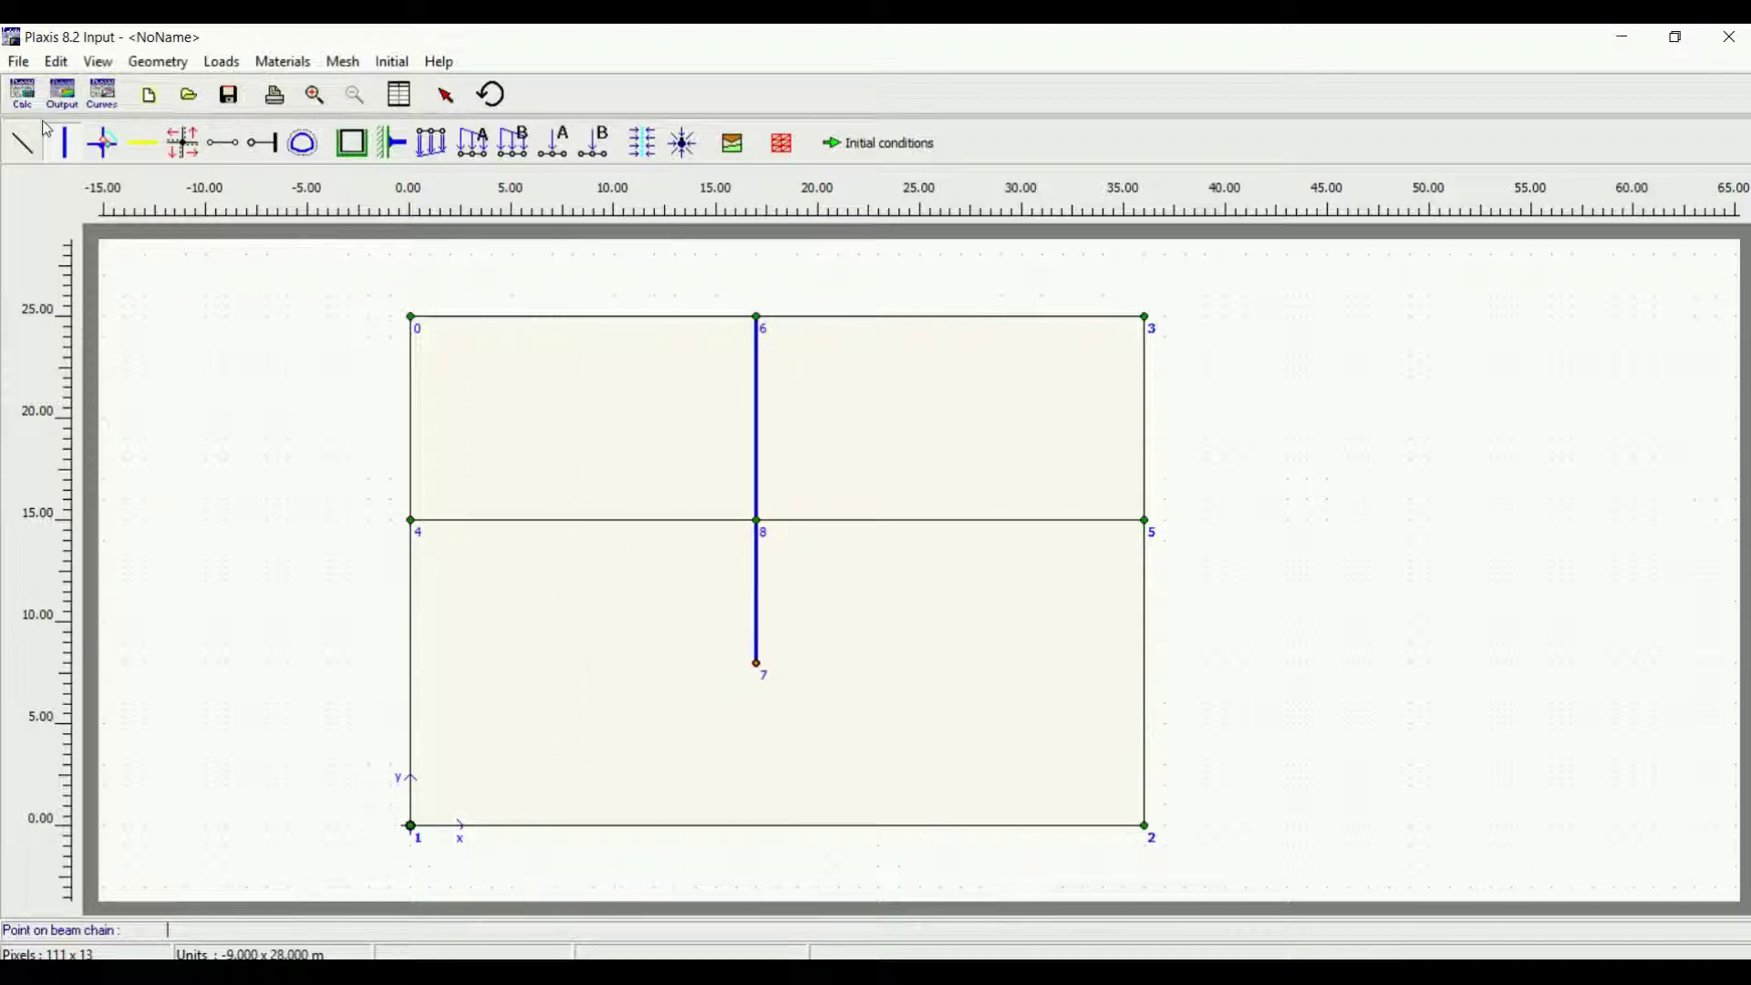
# Step: Draw a horizontal geometry line from the wall at (17, 16) to the contour's edge at (36, 16)
pyautogui.click(25, 141)
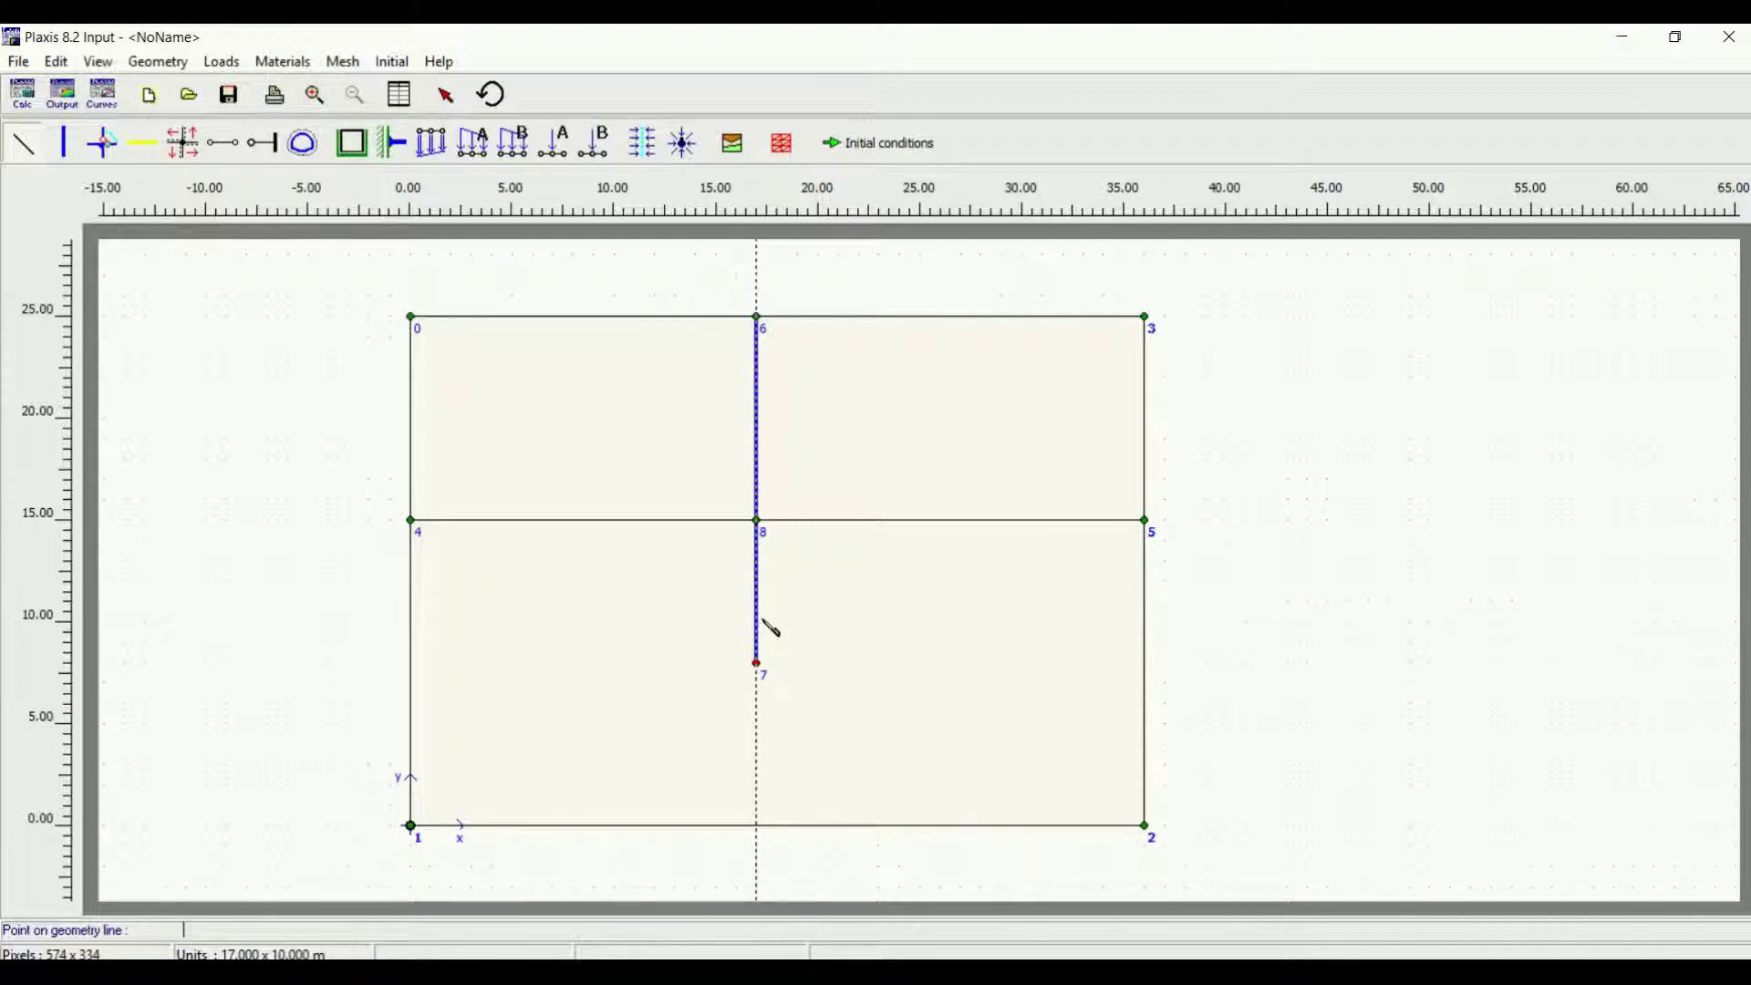
pyautogui.click(757, 499)
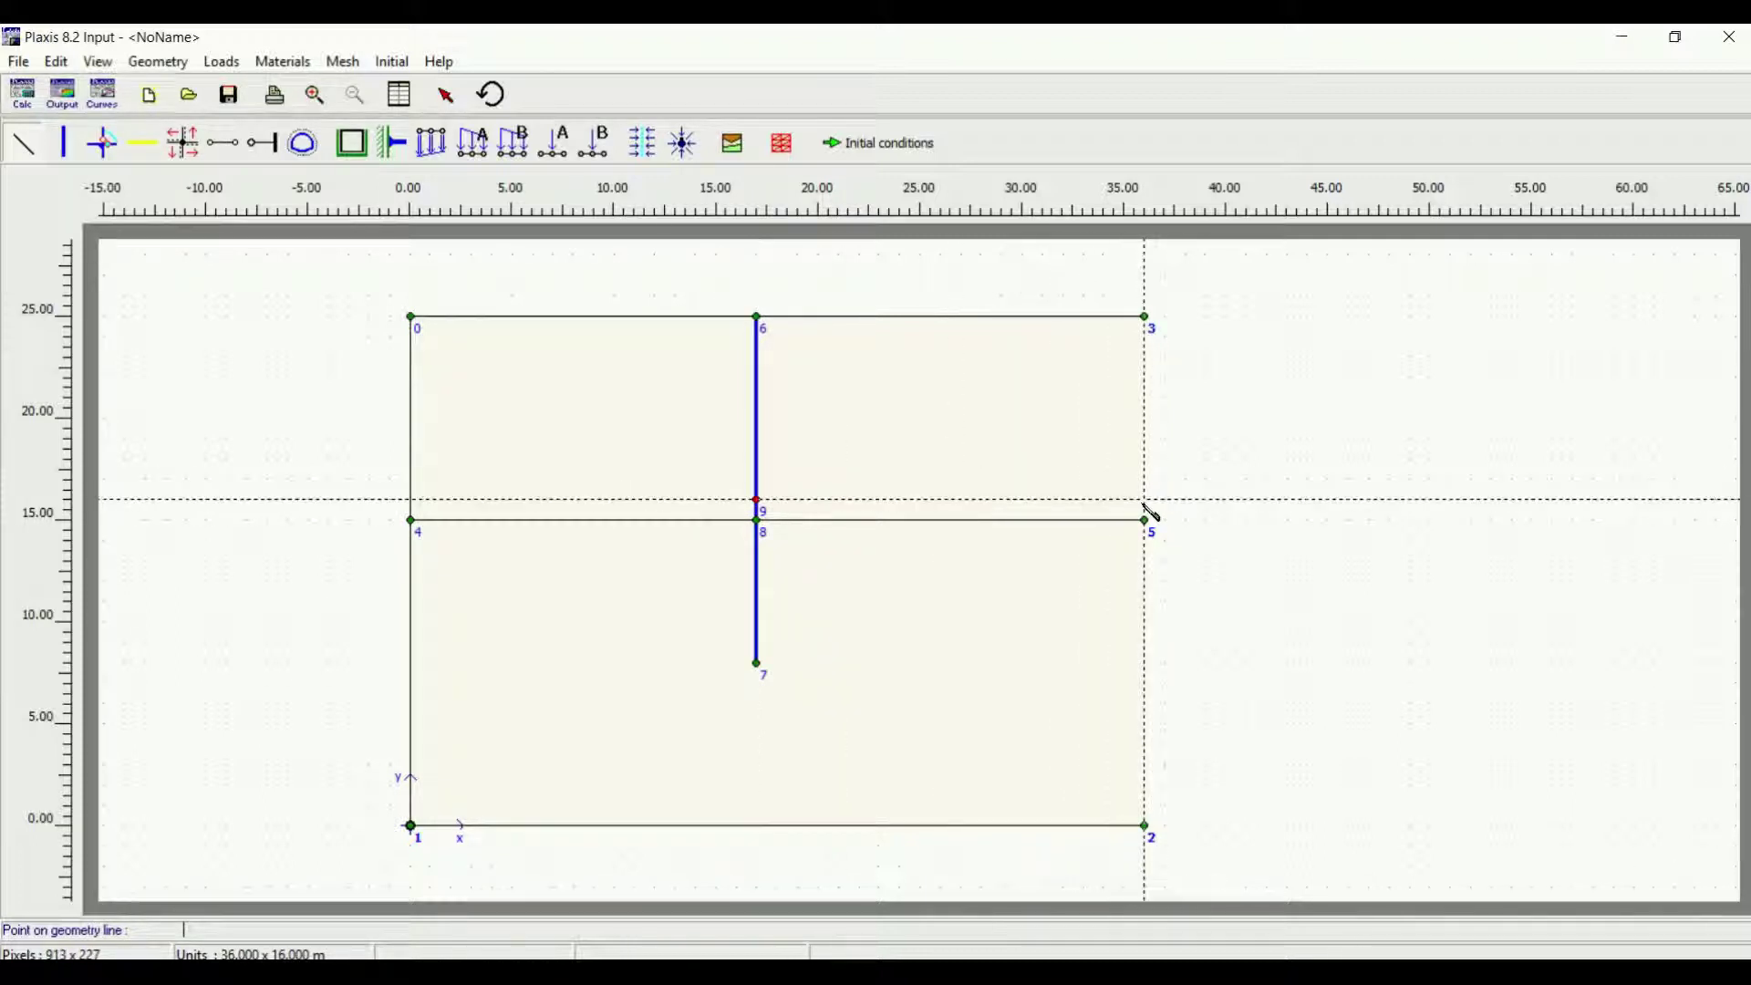
pyautogui.click(1146, 500)
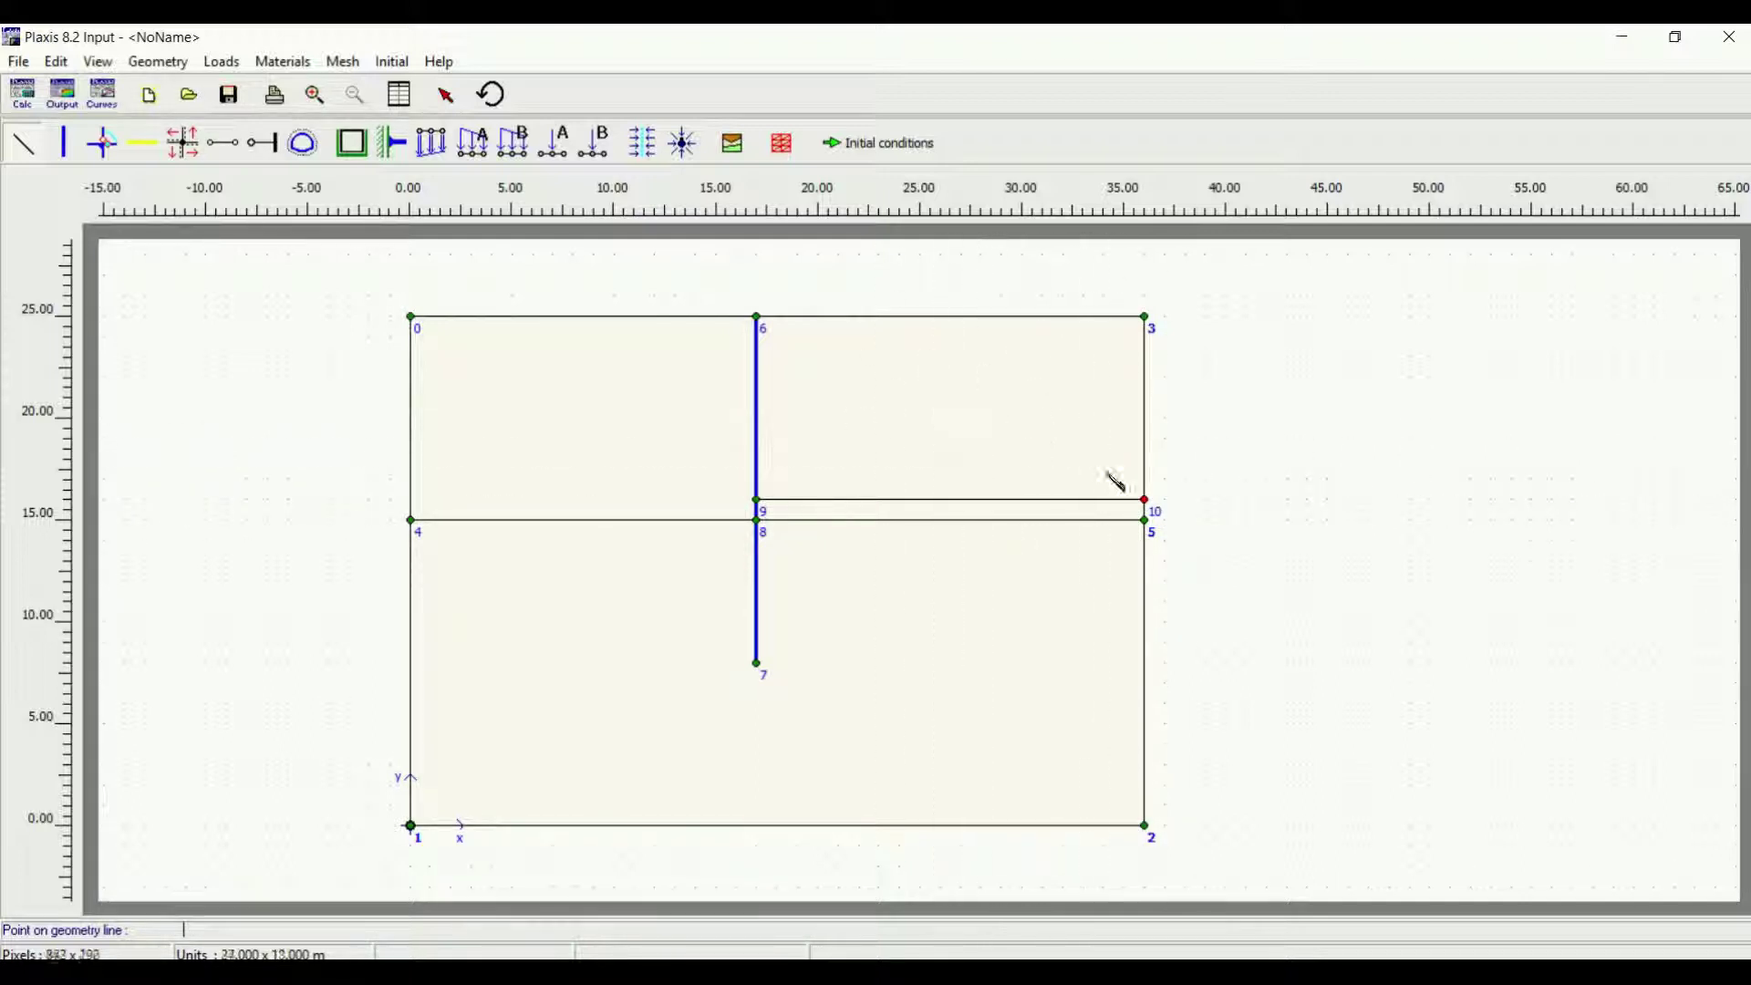
# Step: Draw a horizontal plate through the wall's lower end at y = 8, extending from x = 9 to x = 27
pyautogui.click(70, 146)
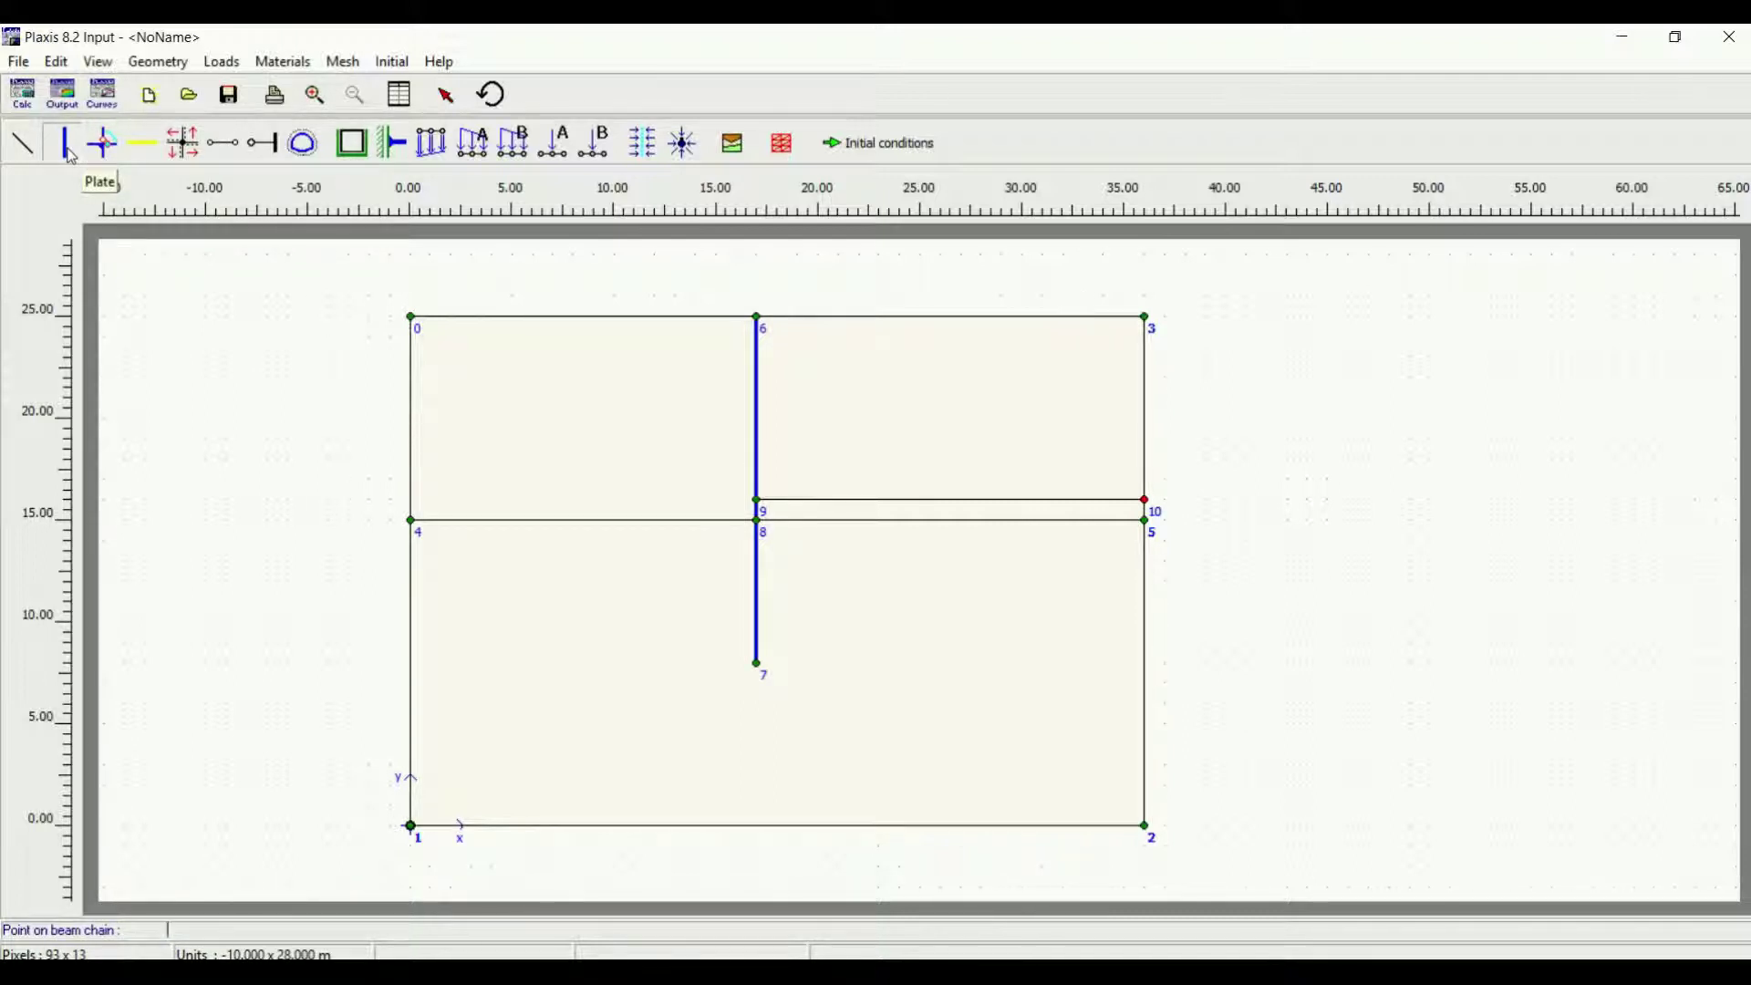
pyautogui.click(759, 664)
pyautogui.click(961, 665)
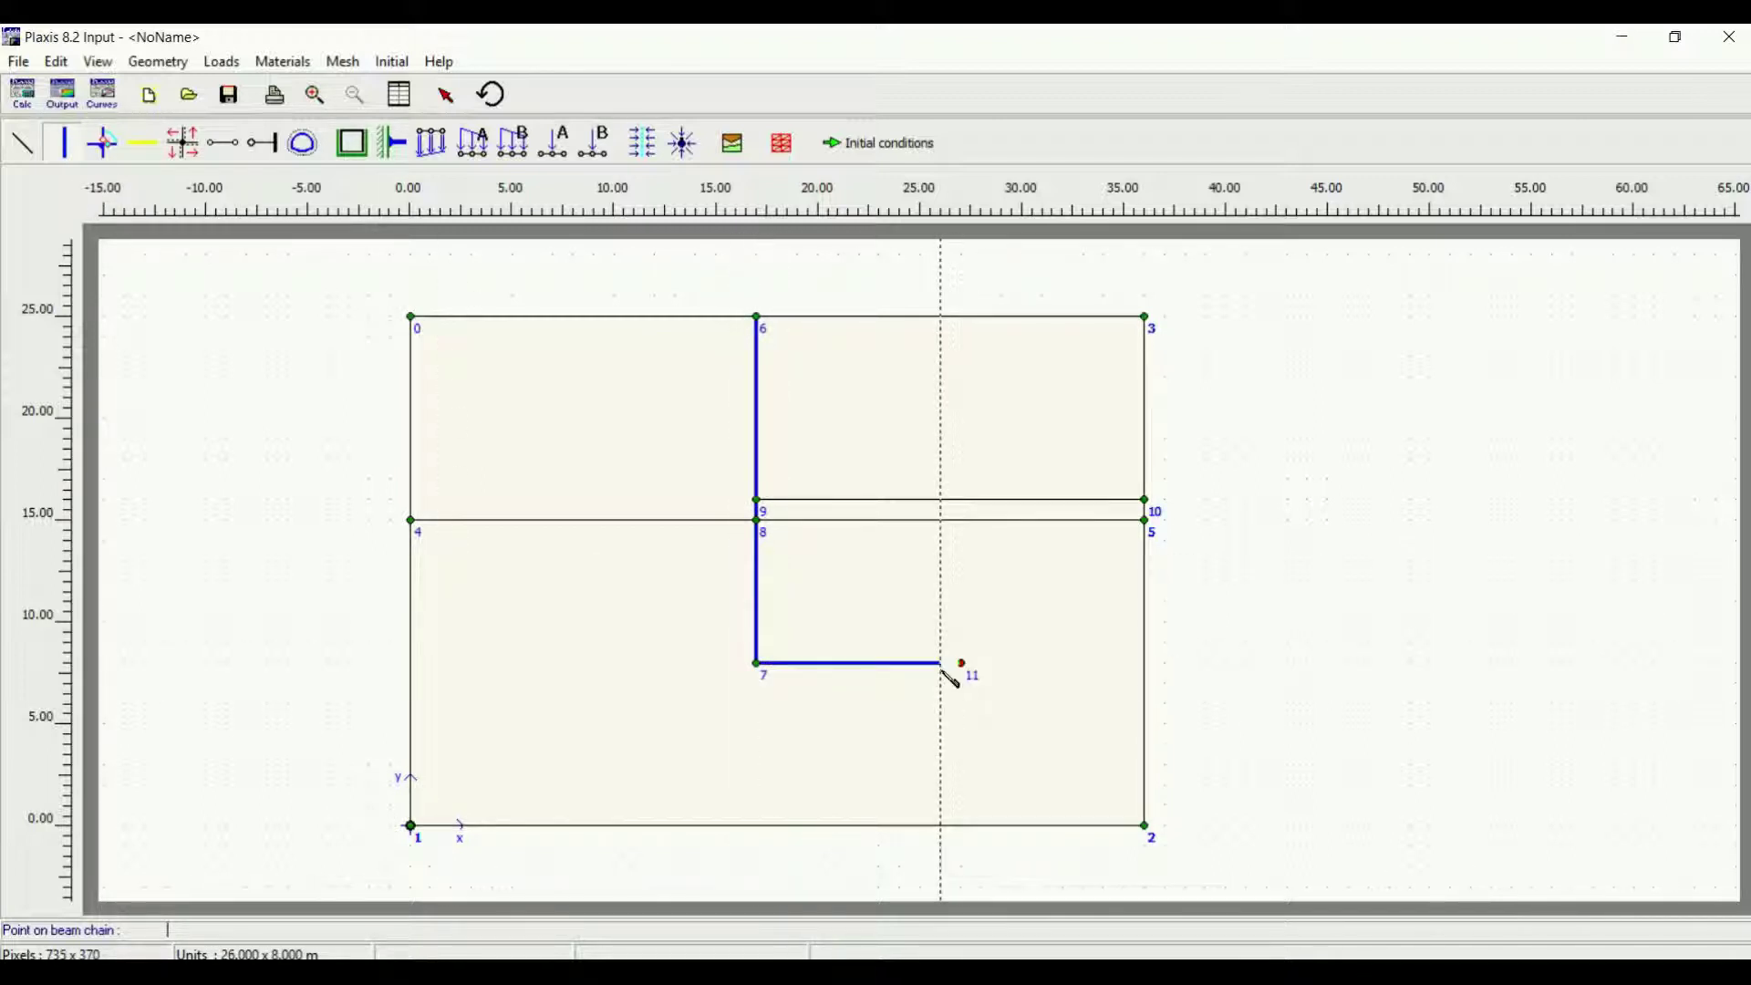
pyautogui.doubleClick(593, 665)
# Step: Try rotation springs on all three plate connections at the junction (17, 8), then cancel the hinge settings
pyautogui.click(102, 143)
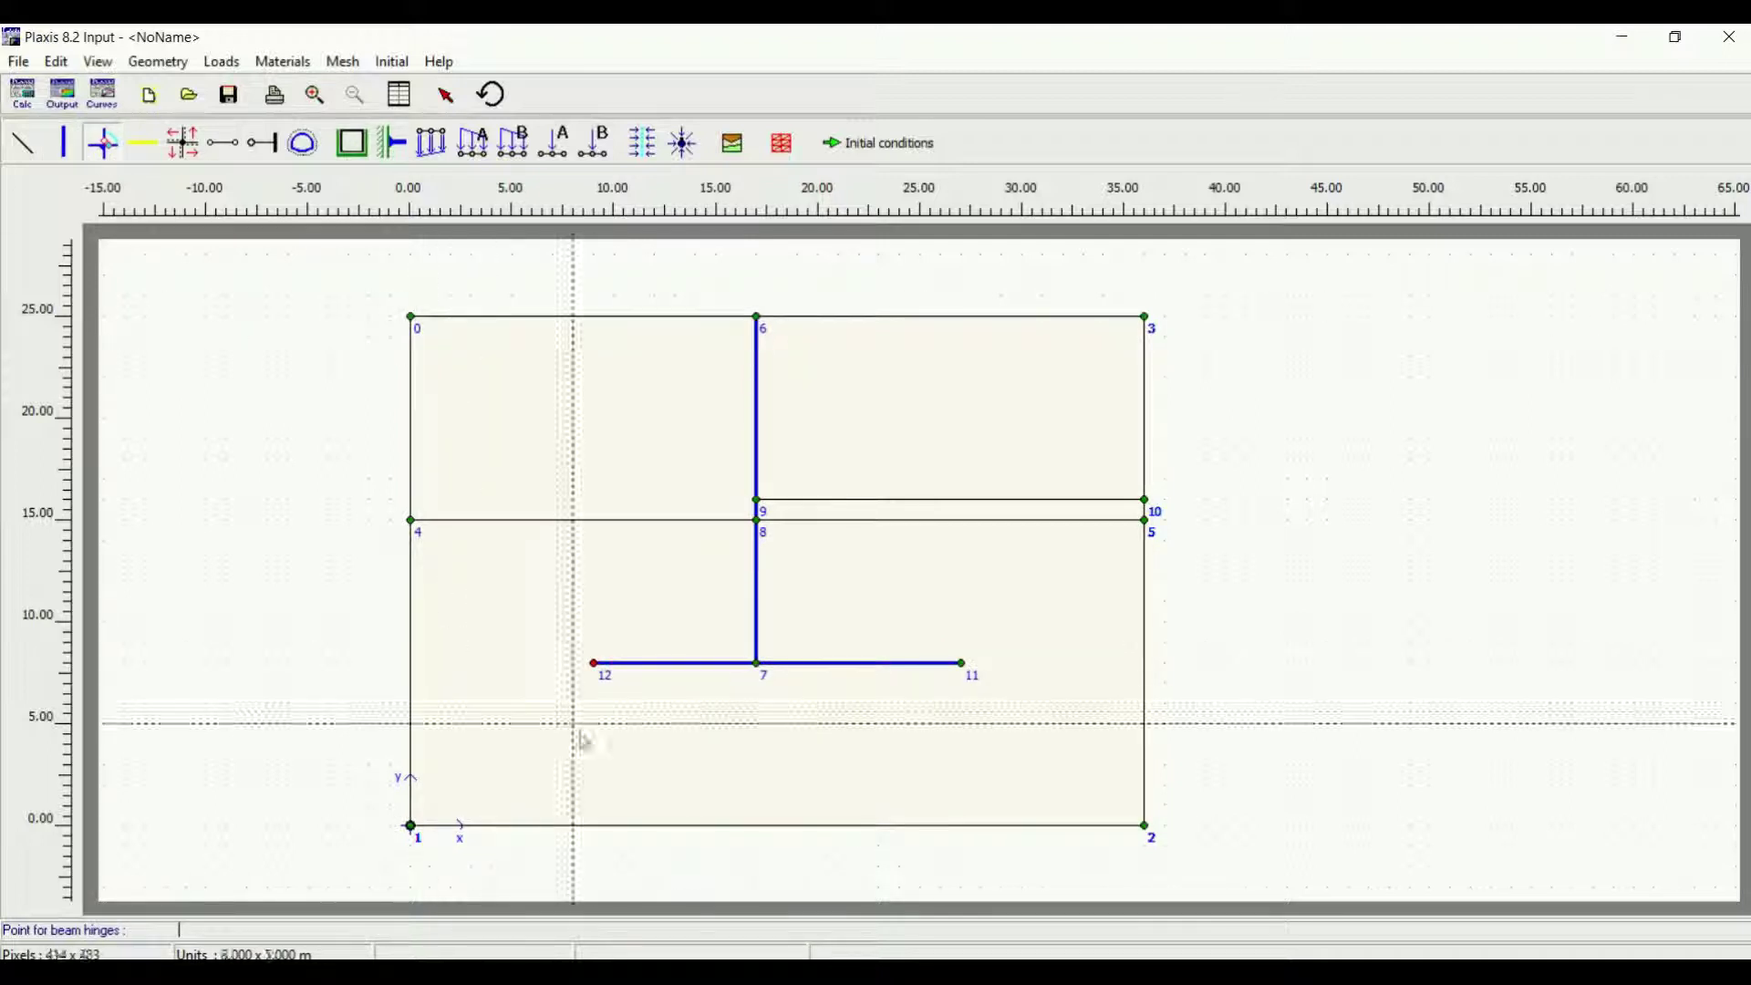
pyautogui.click(756, 663)
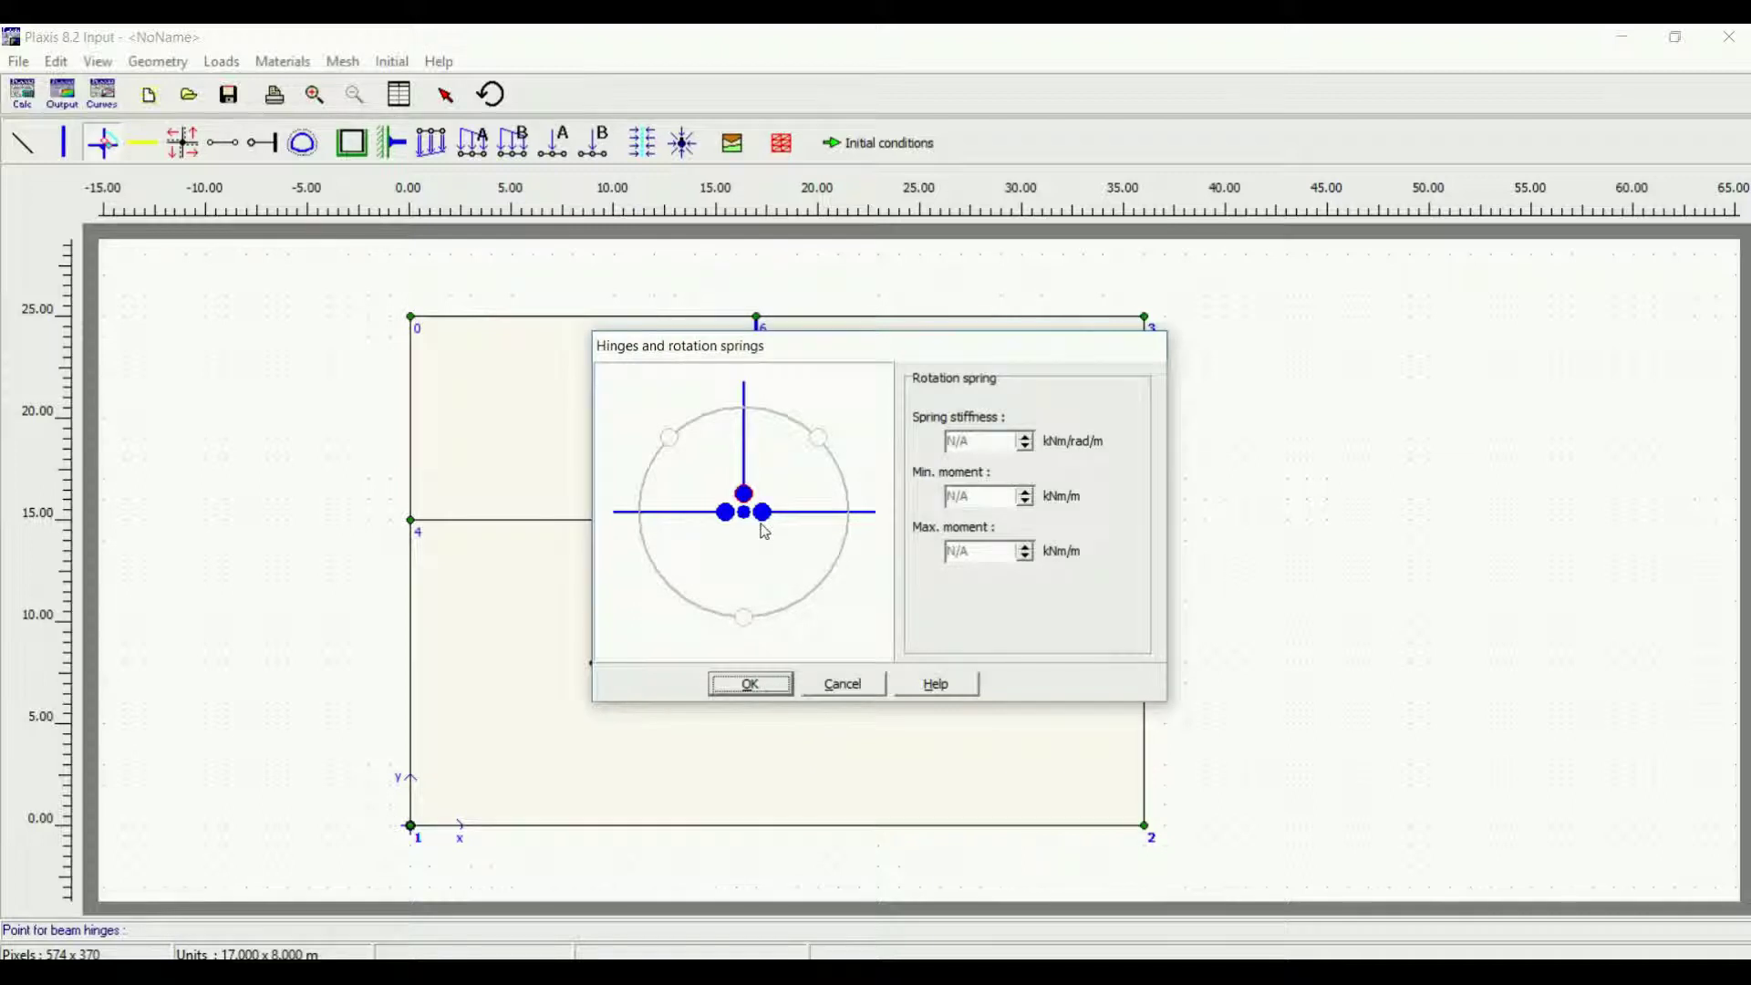
pyautogui.click(820, 439)
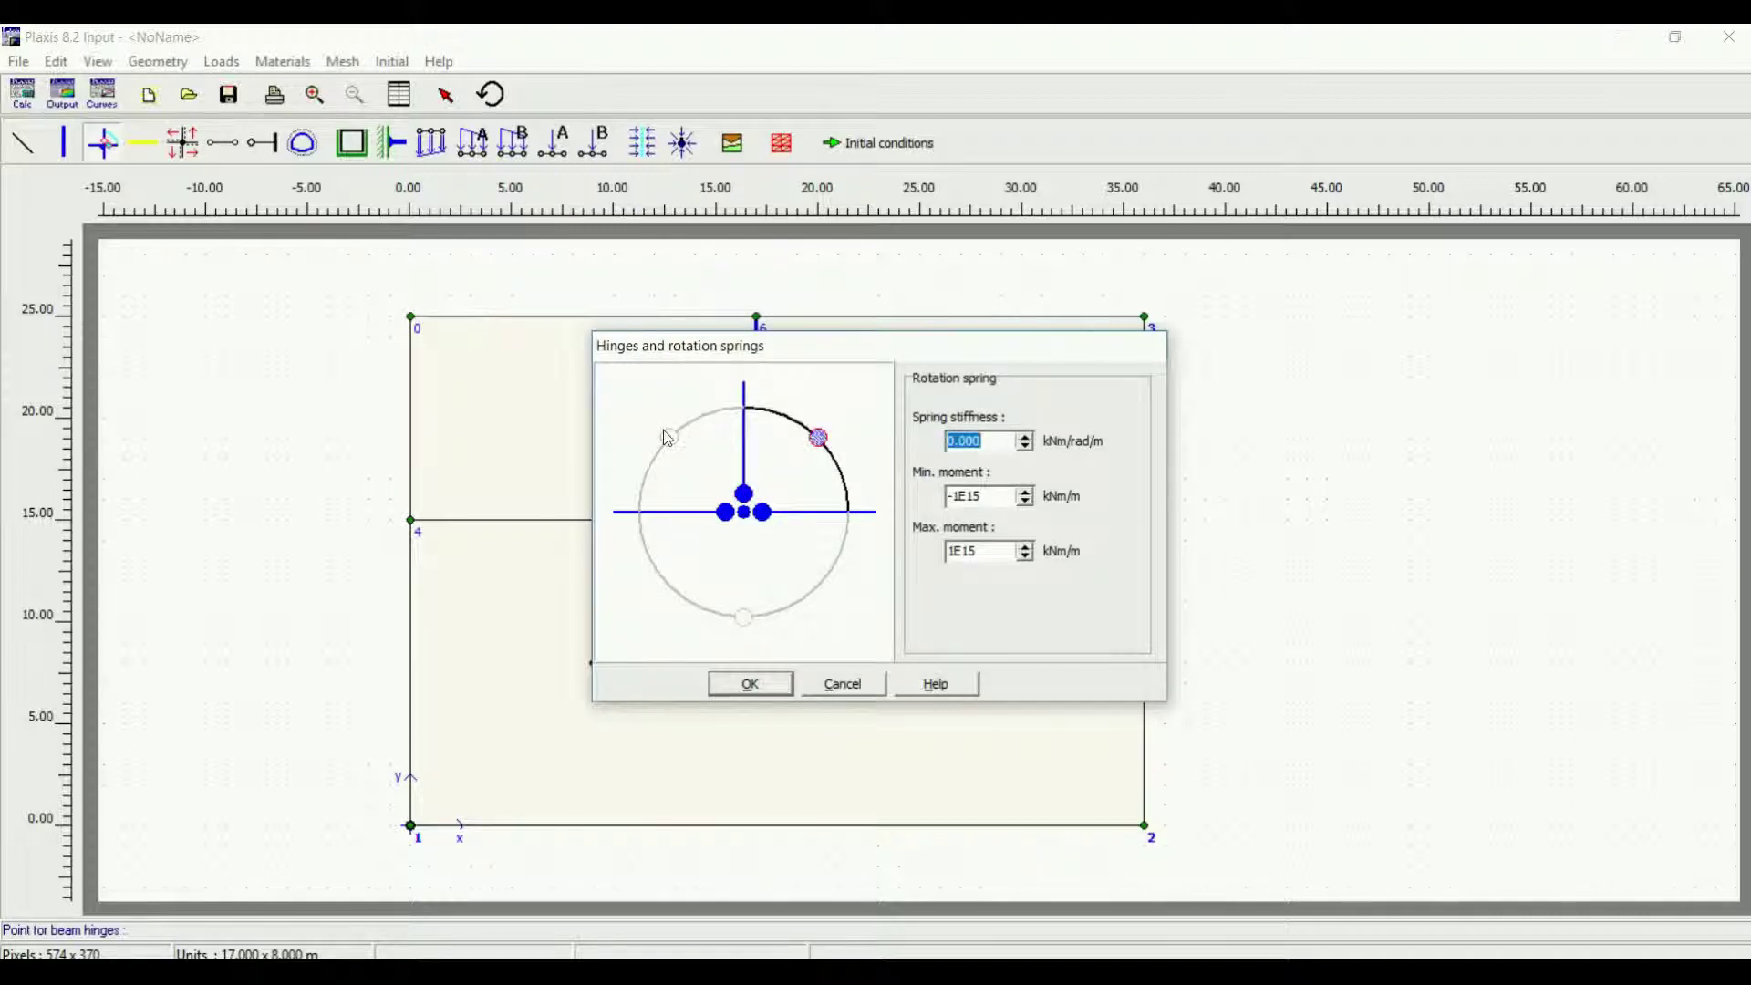
pyautogui.click(668, 438)
pyautogui.click(744, 617)
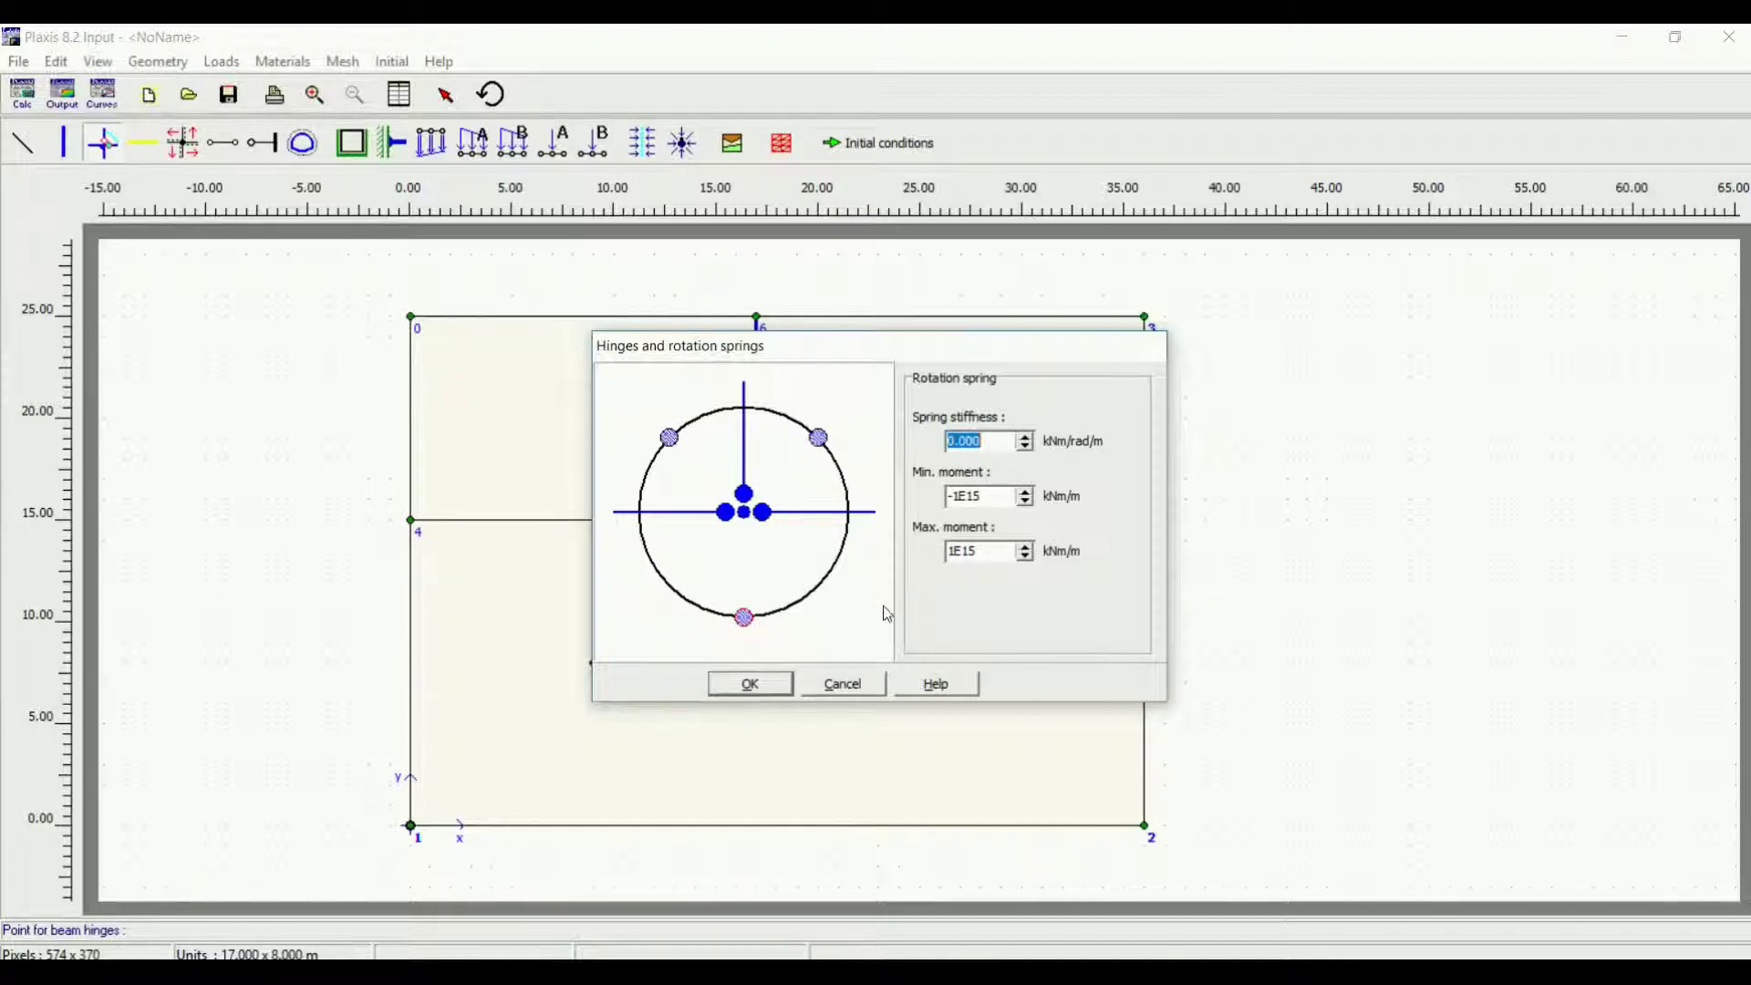
pyautogui.click(832, 686)
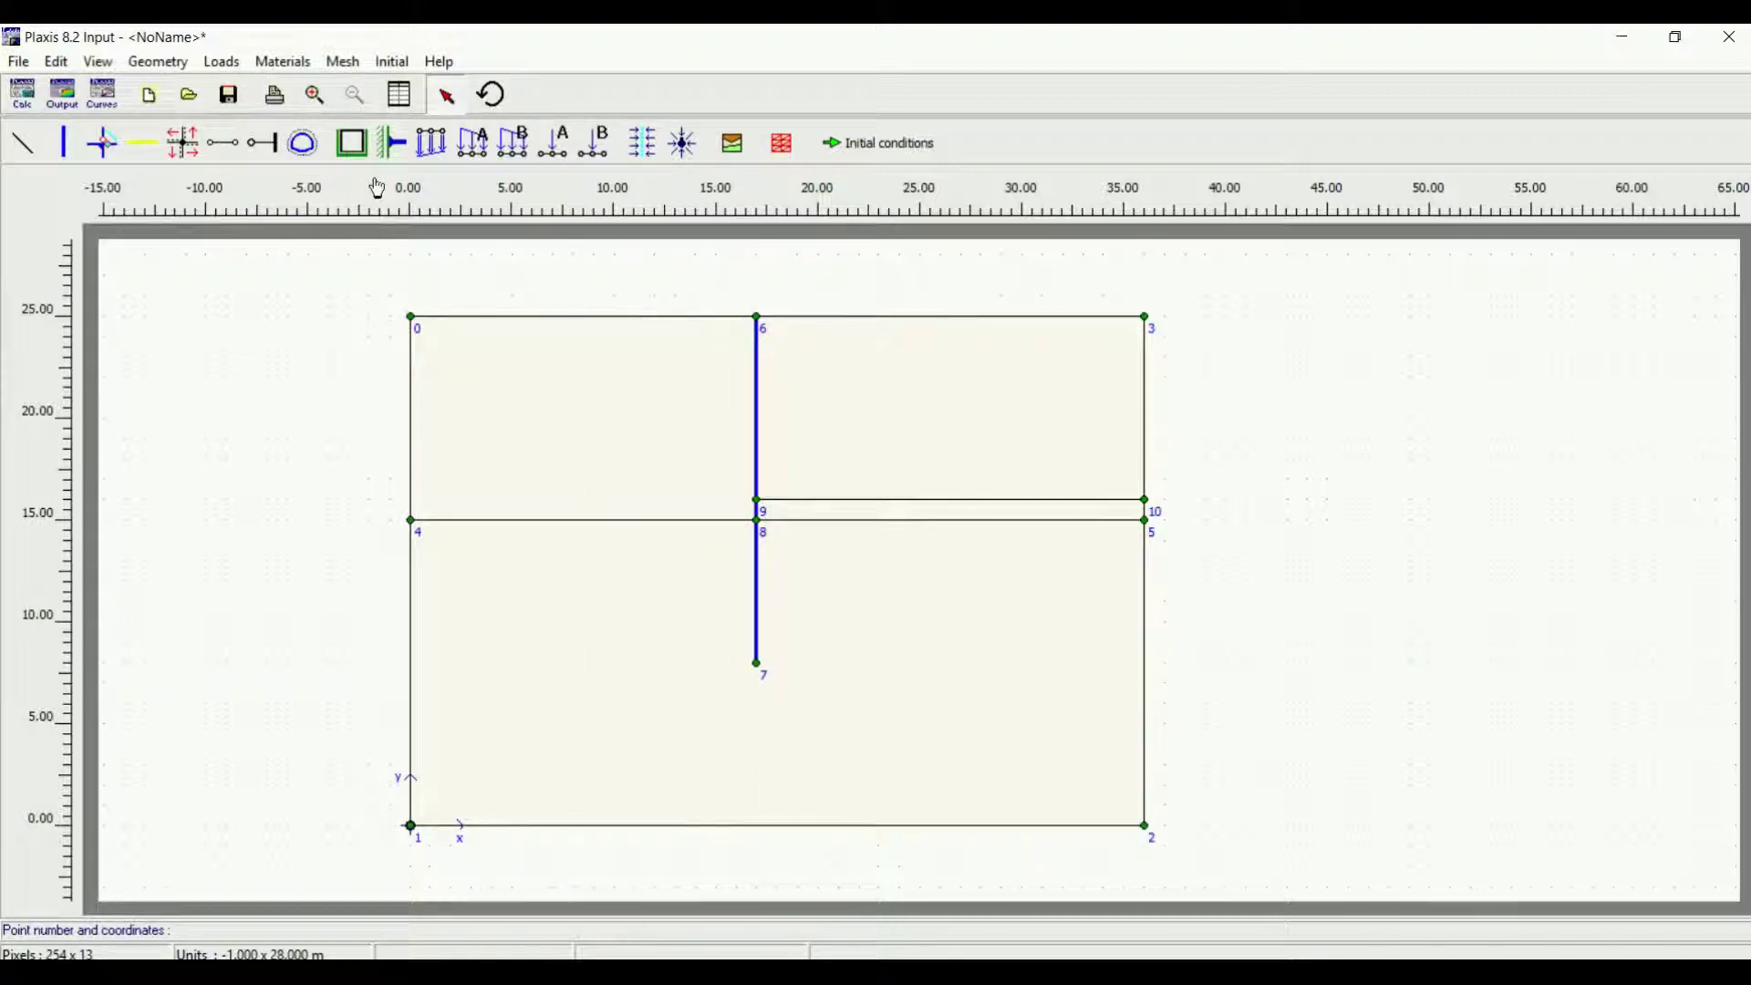
# Step: Add interfaces along both sides of the wall plate, from its top at (17, 25) to its lower end at (17, 8)
pyautogui.click(151, 148)
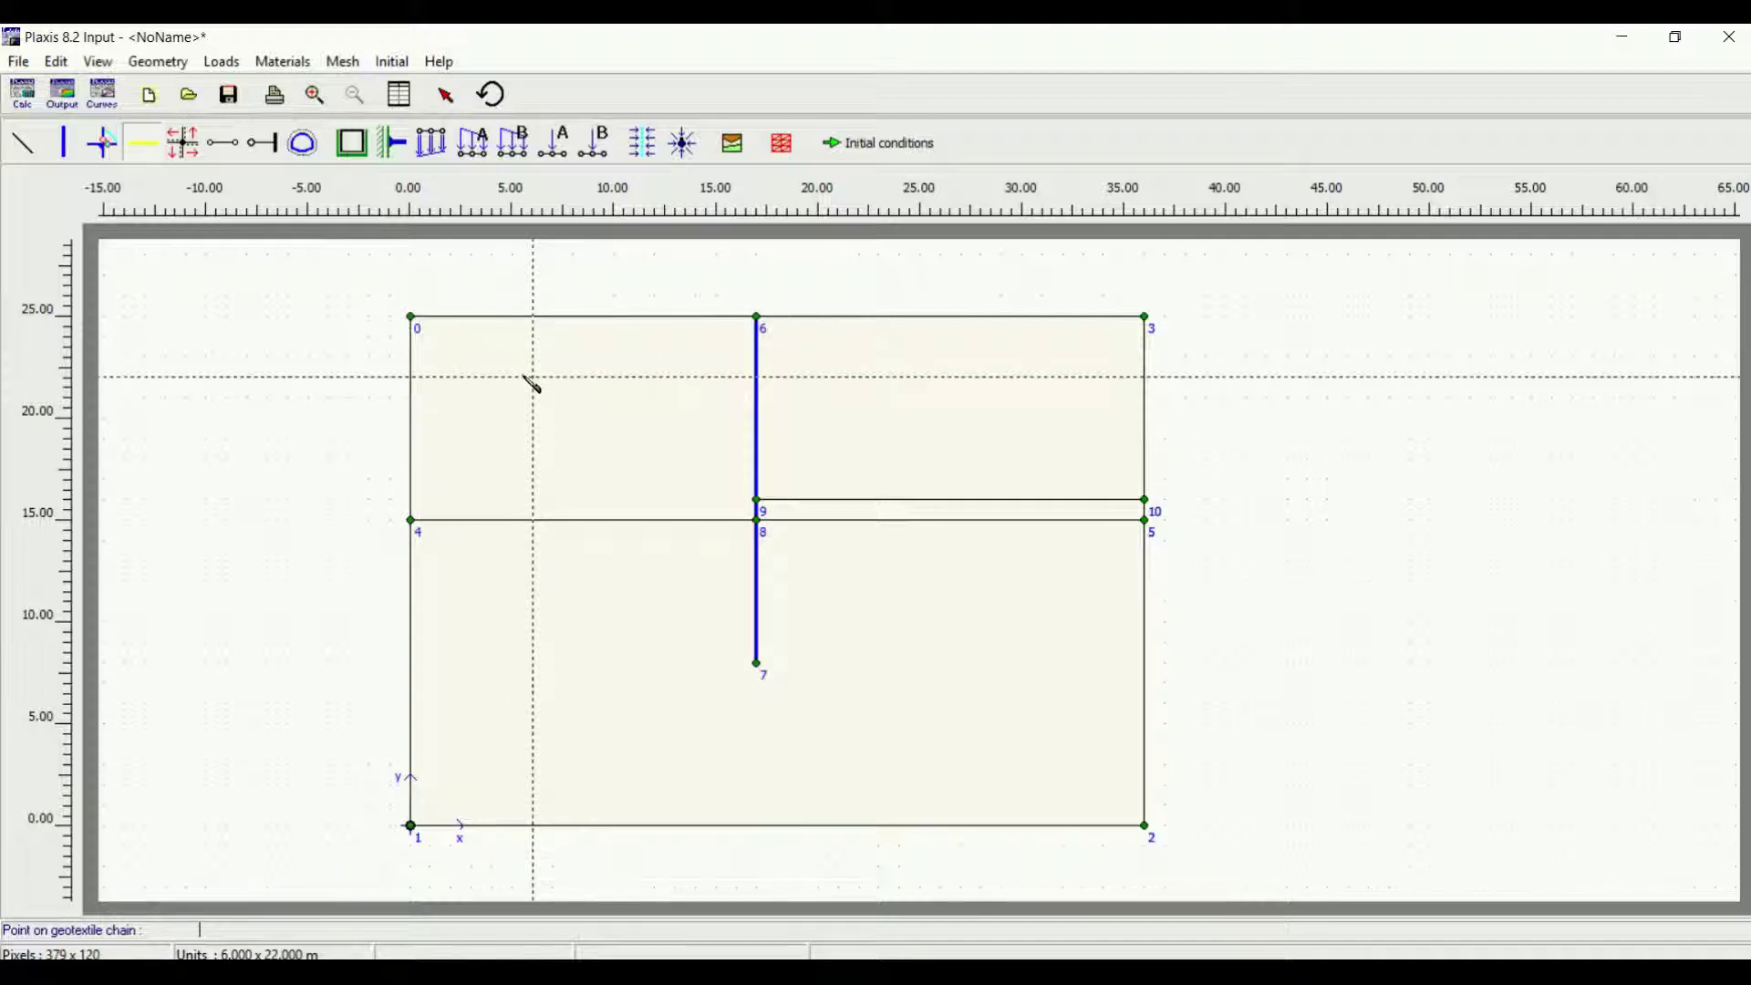
pyautogui.click(183, 143)
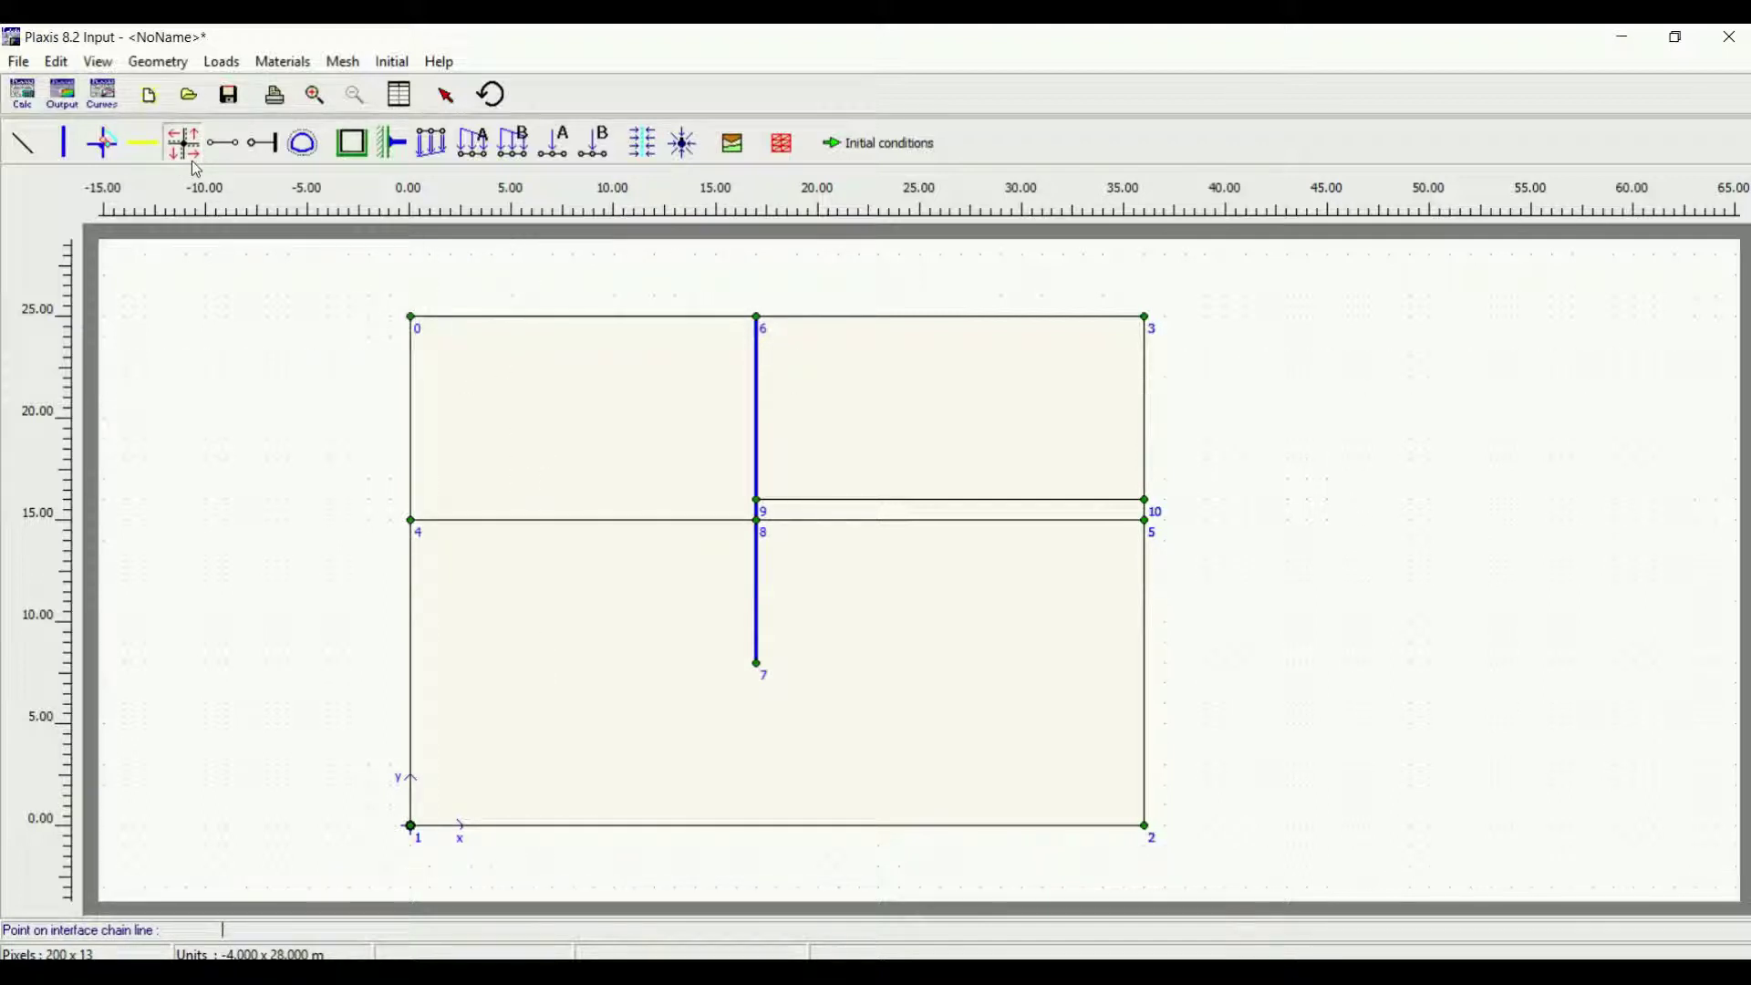
pyautogui.click(756, 316)
pyautogui.click(756, 663)
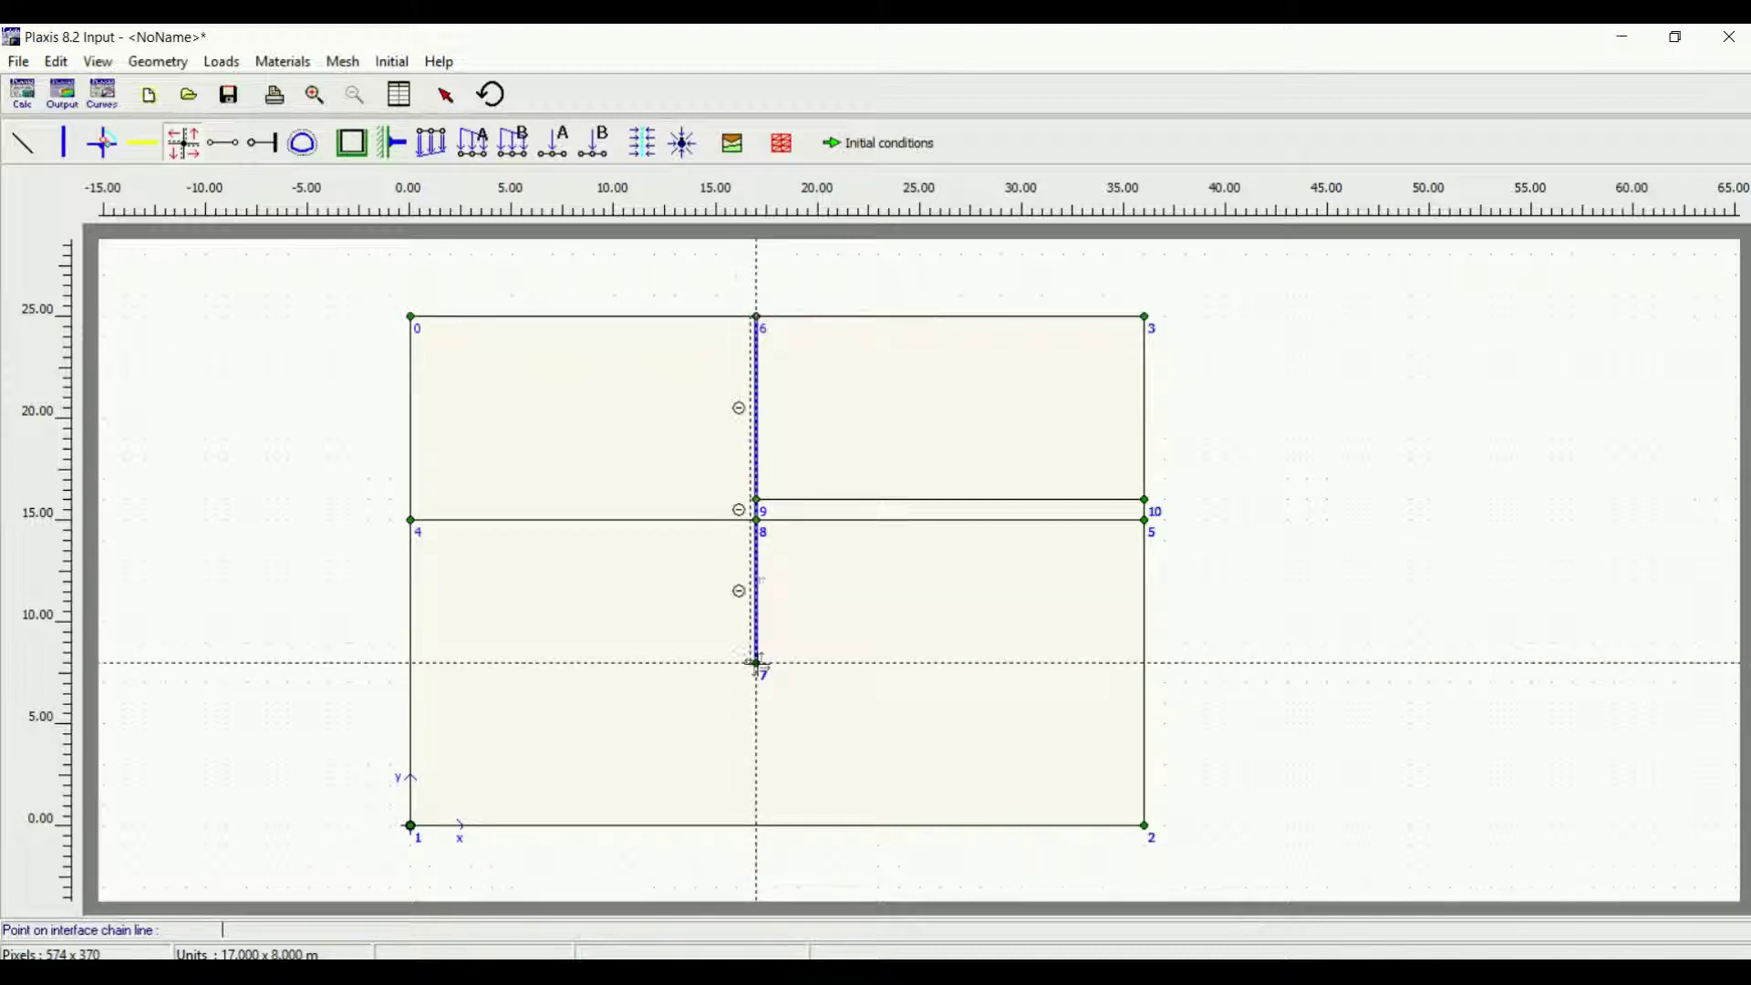
pyautogui.click(756, 317)
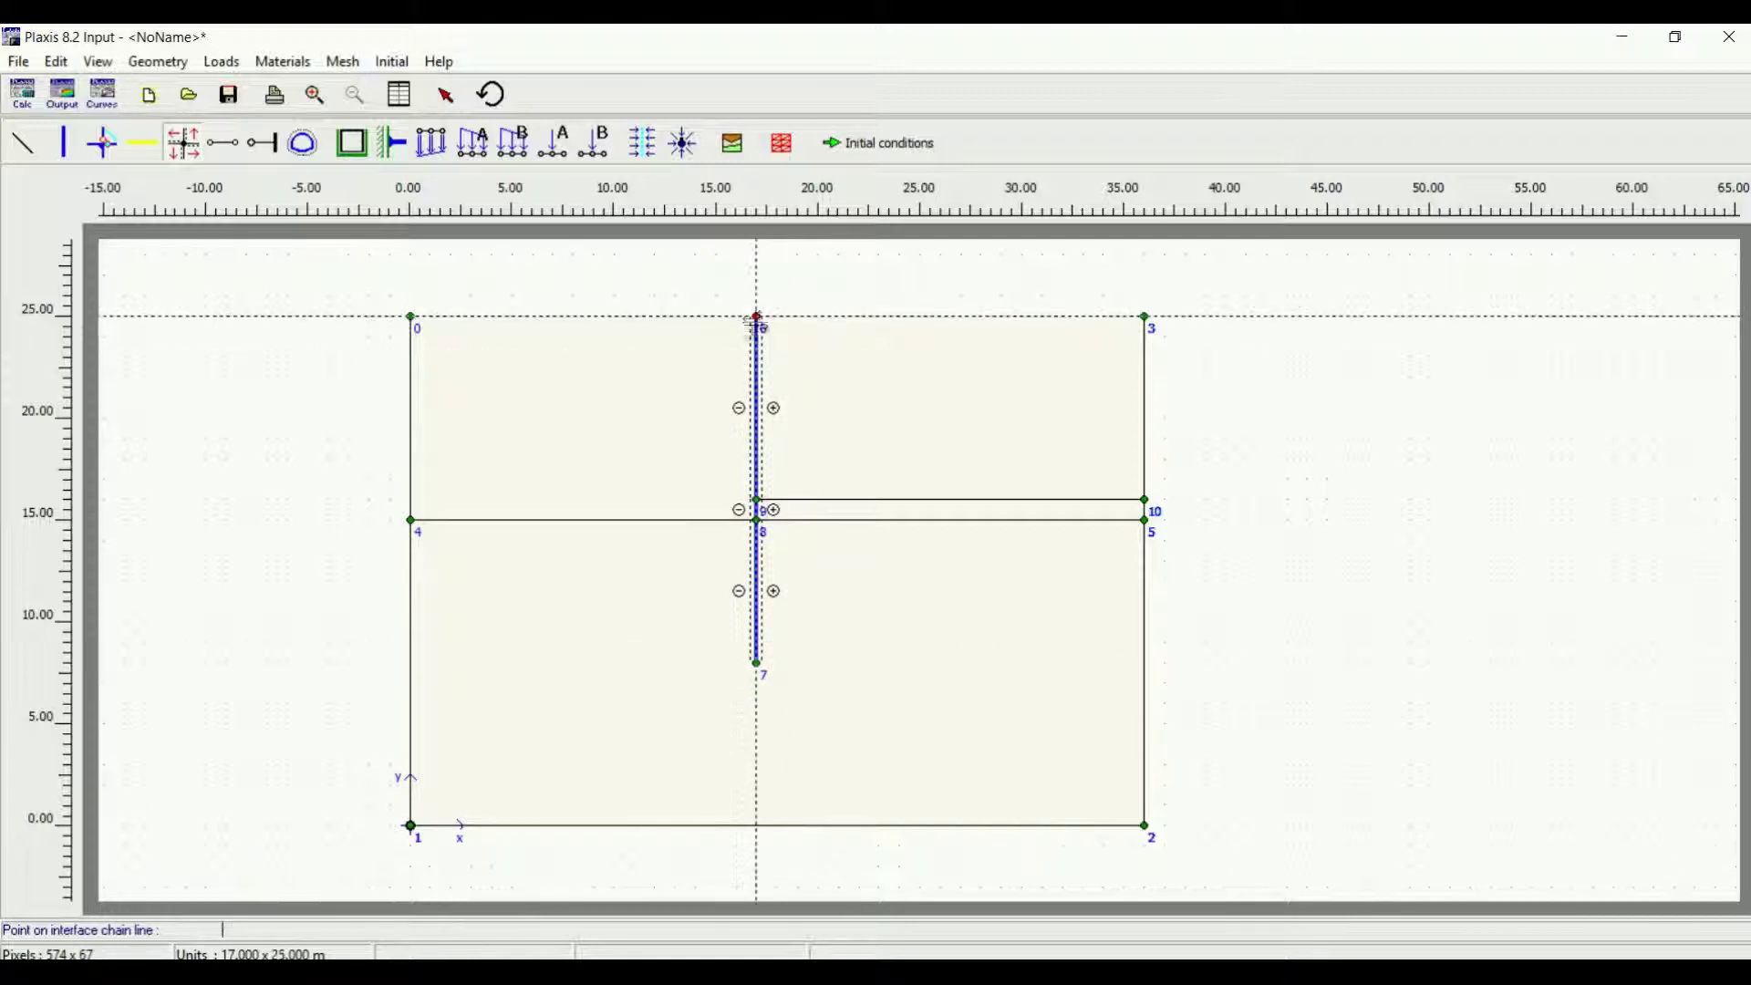
pyautogui.click(757, 499)
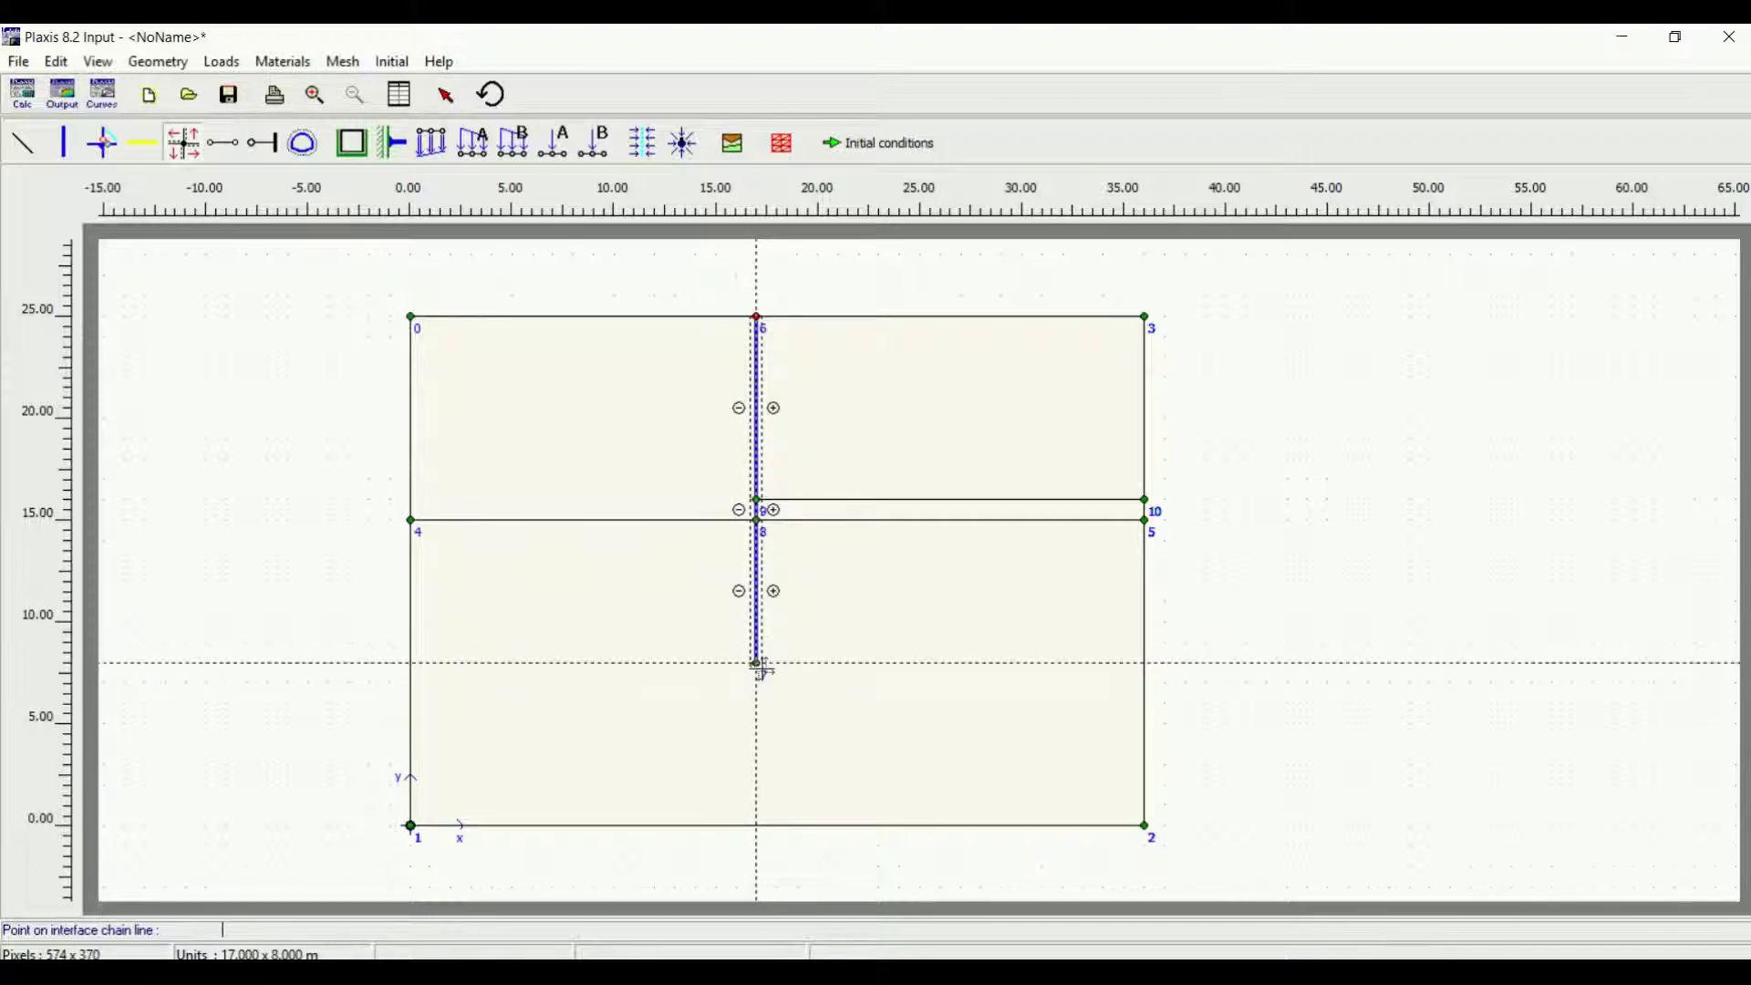
# Step: Draw a node-to-node anchor from the wall at (17, 23) down to (12, 19) in the upper soil layer
pyautogui.click(244, 143)
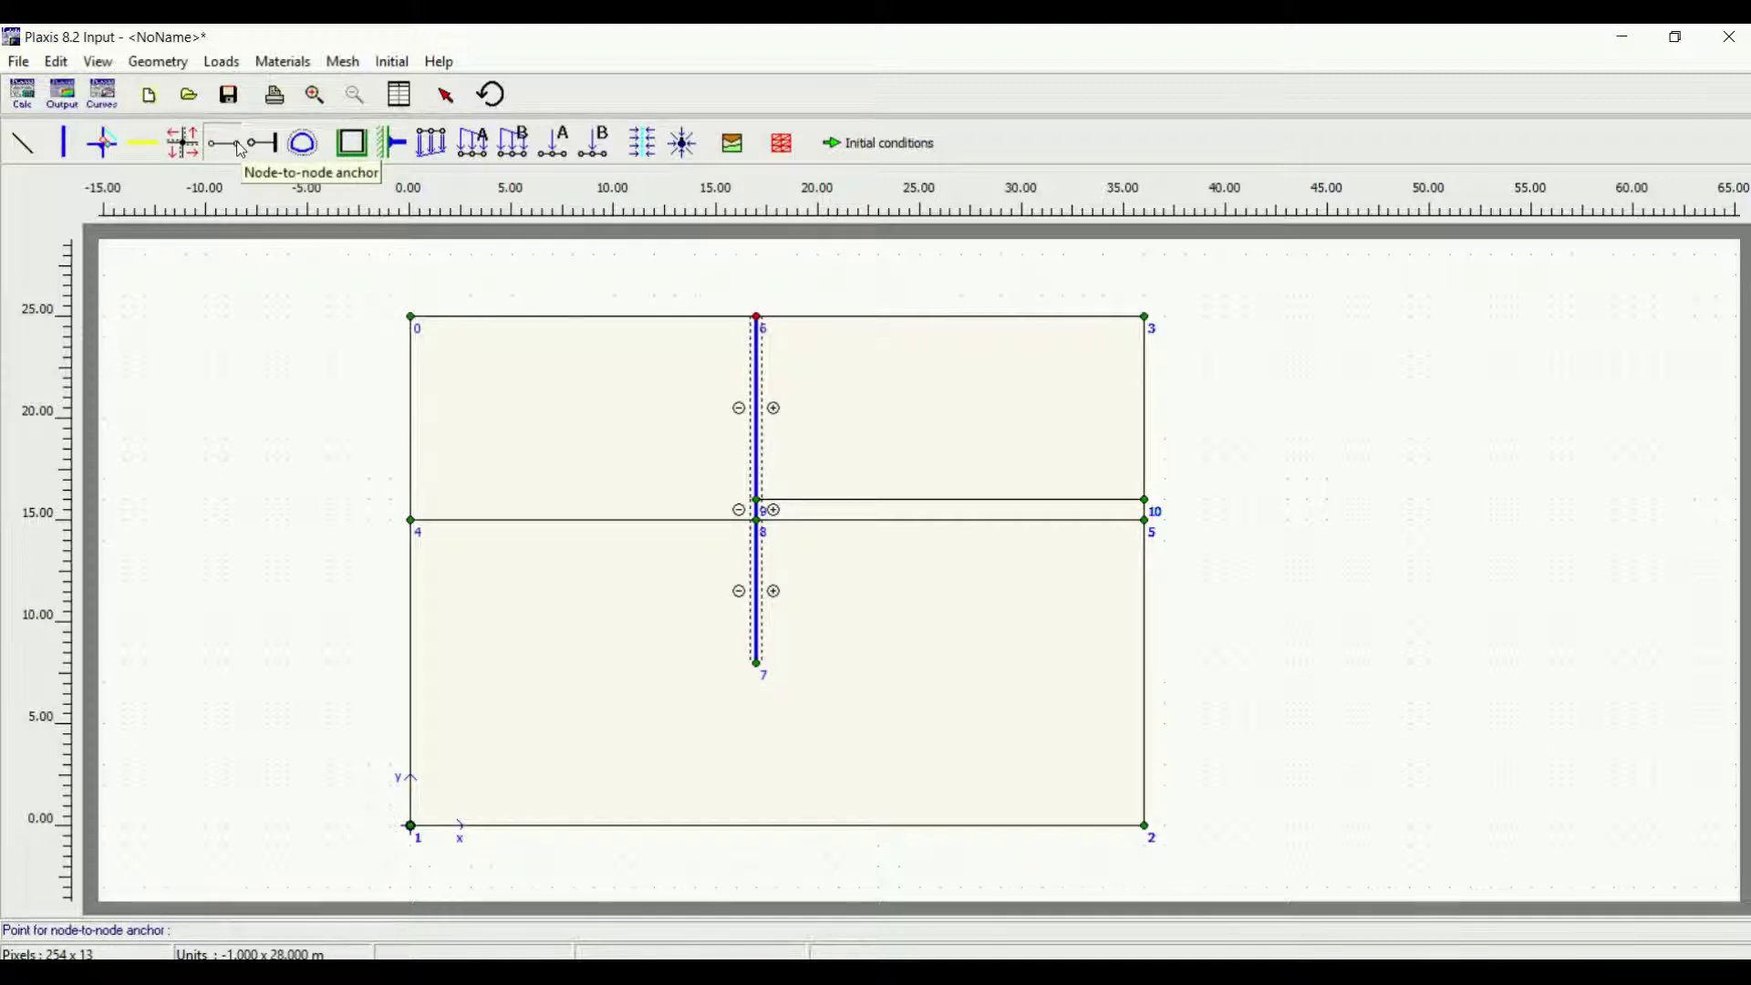
pyautogui.click(757, 355)
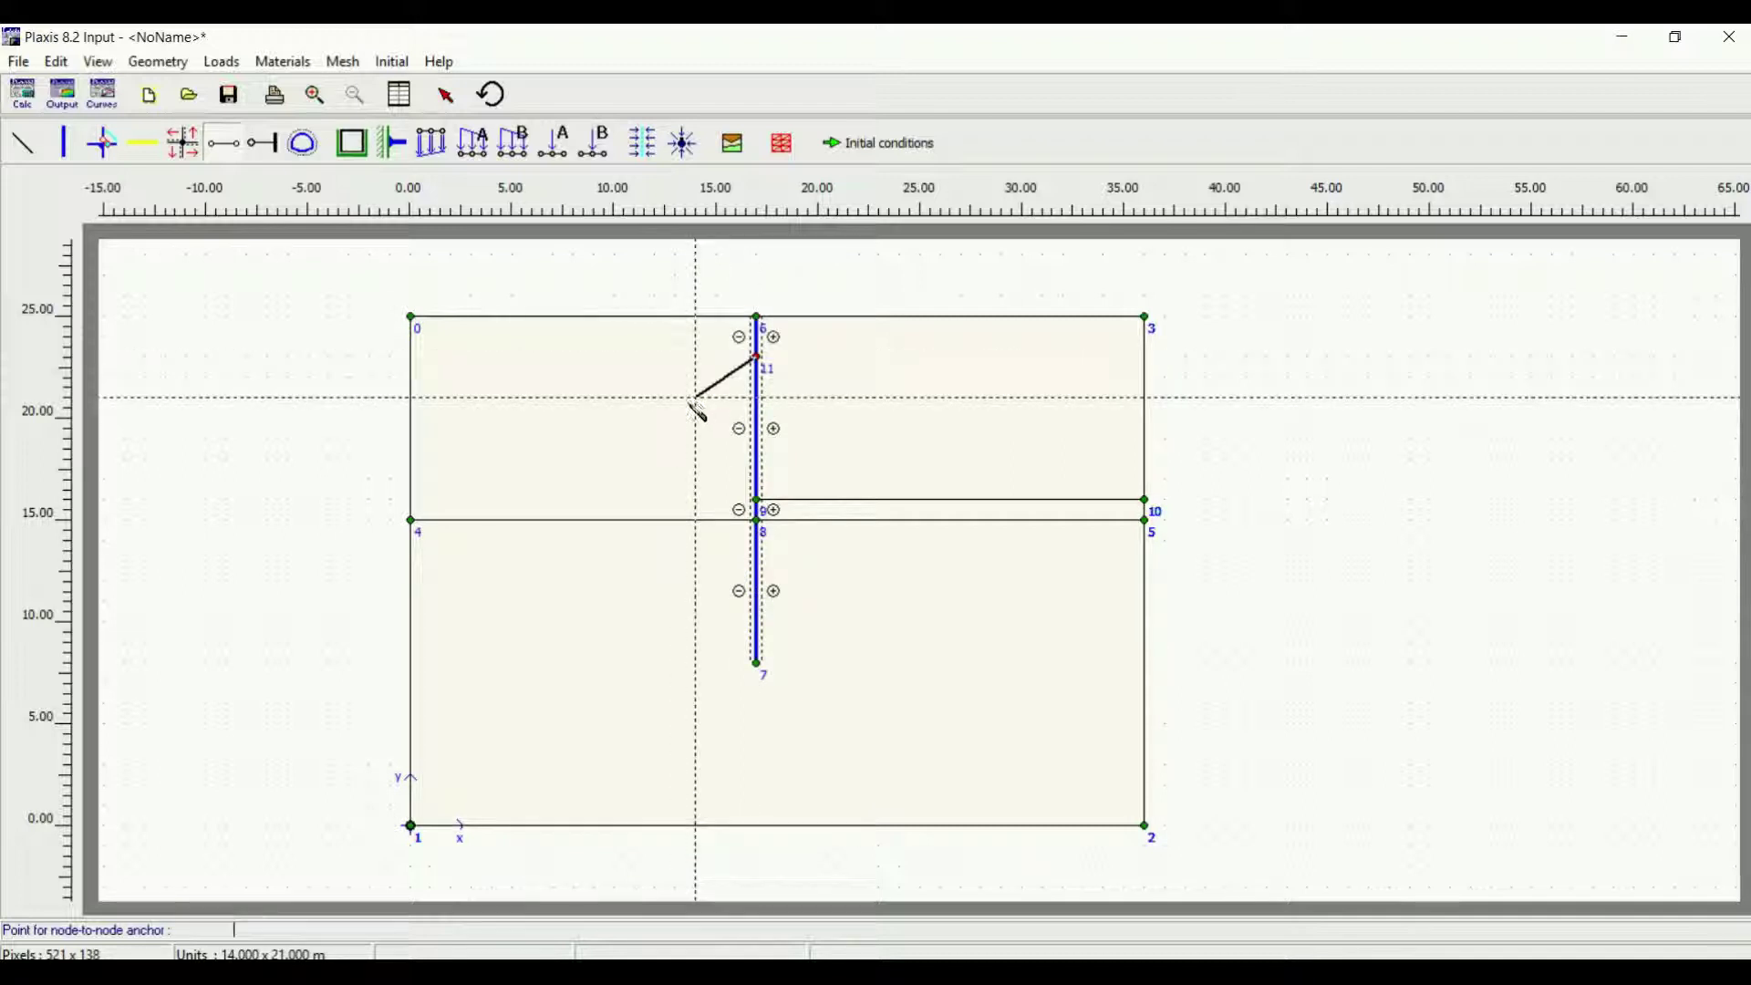
pyautogui.click(653, 438)
pyautogui.rightClick(442, 266)
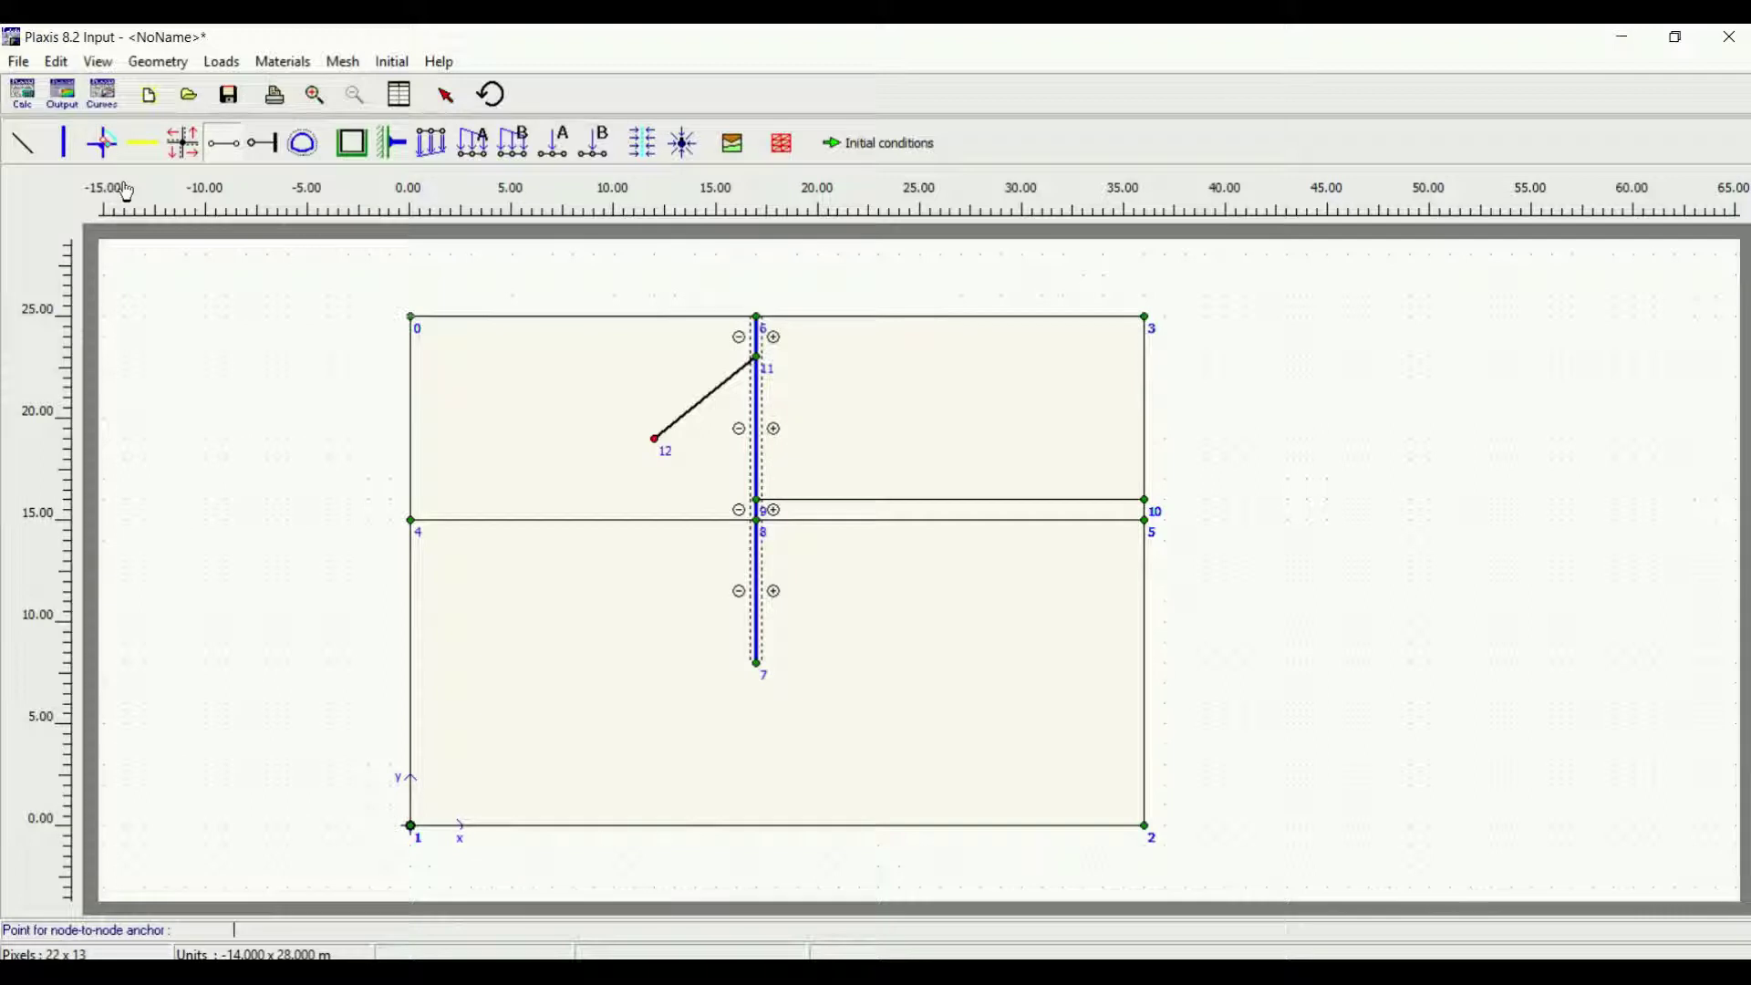
# Step: Extend the anchor with a geotextile as its grouted part, from (12, 19) to (8, 16)
pyautogui.click(143, 143)
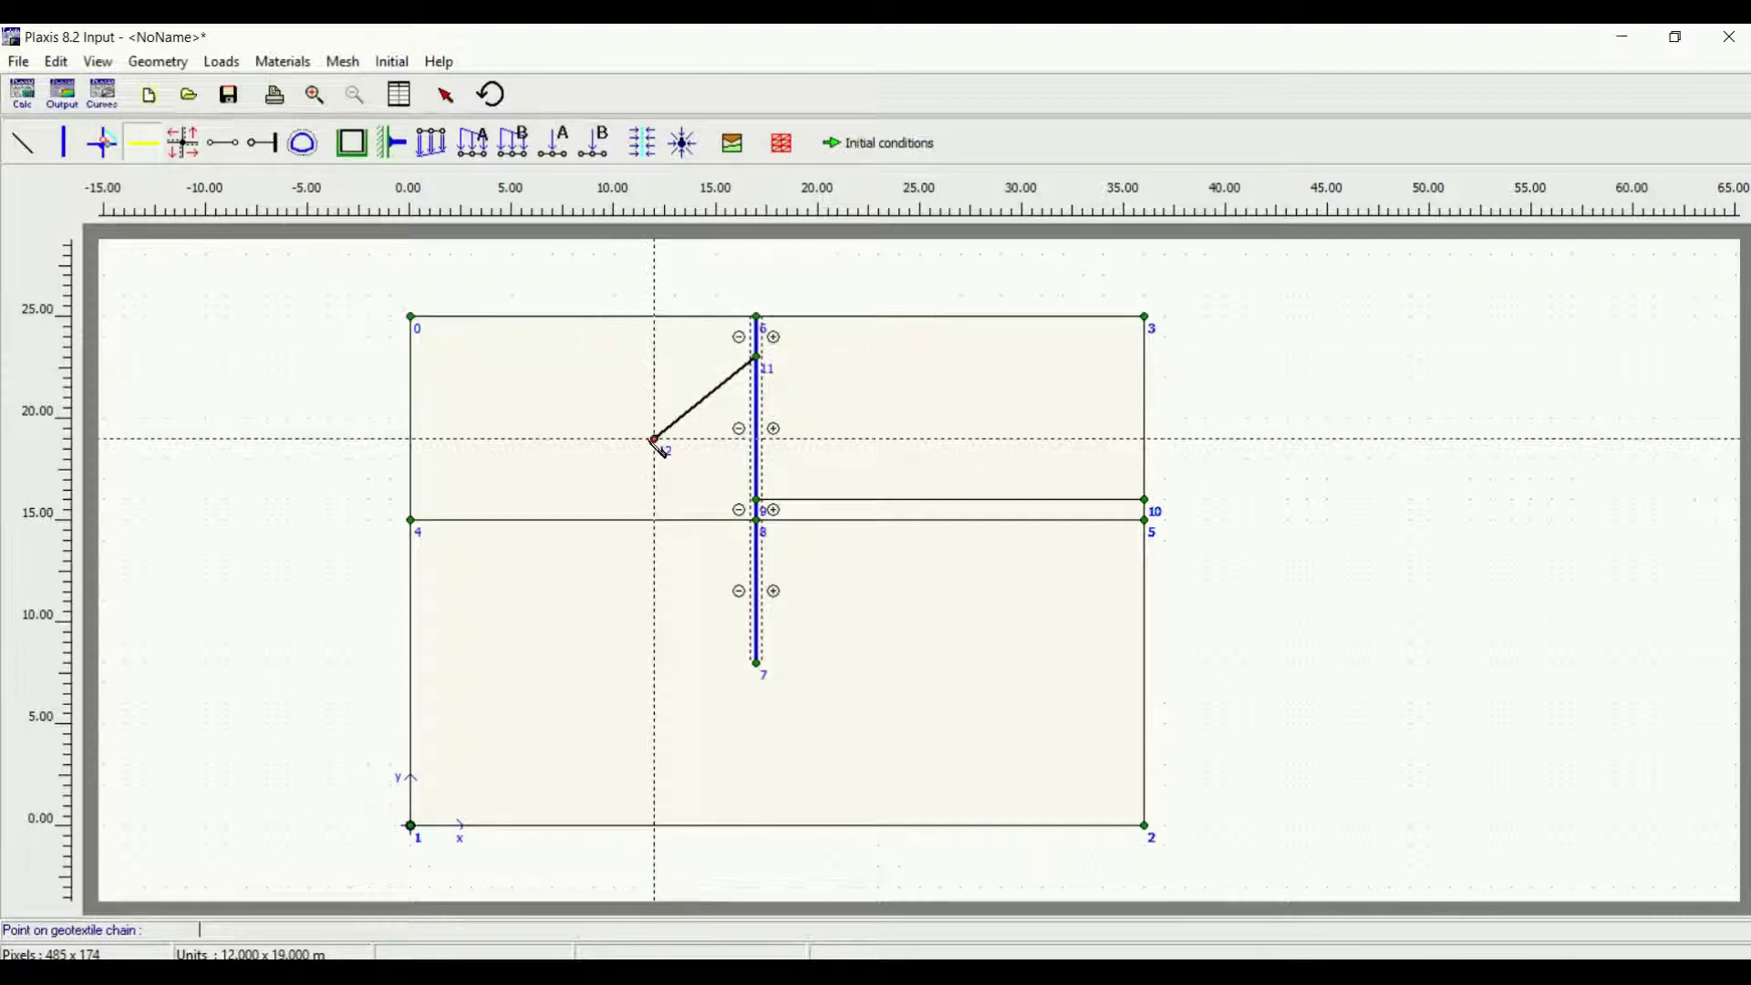
pyautogui.click(654, 439)
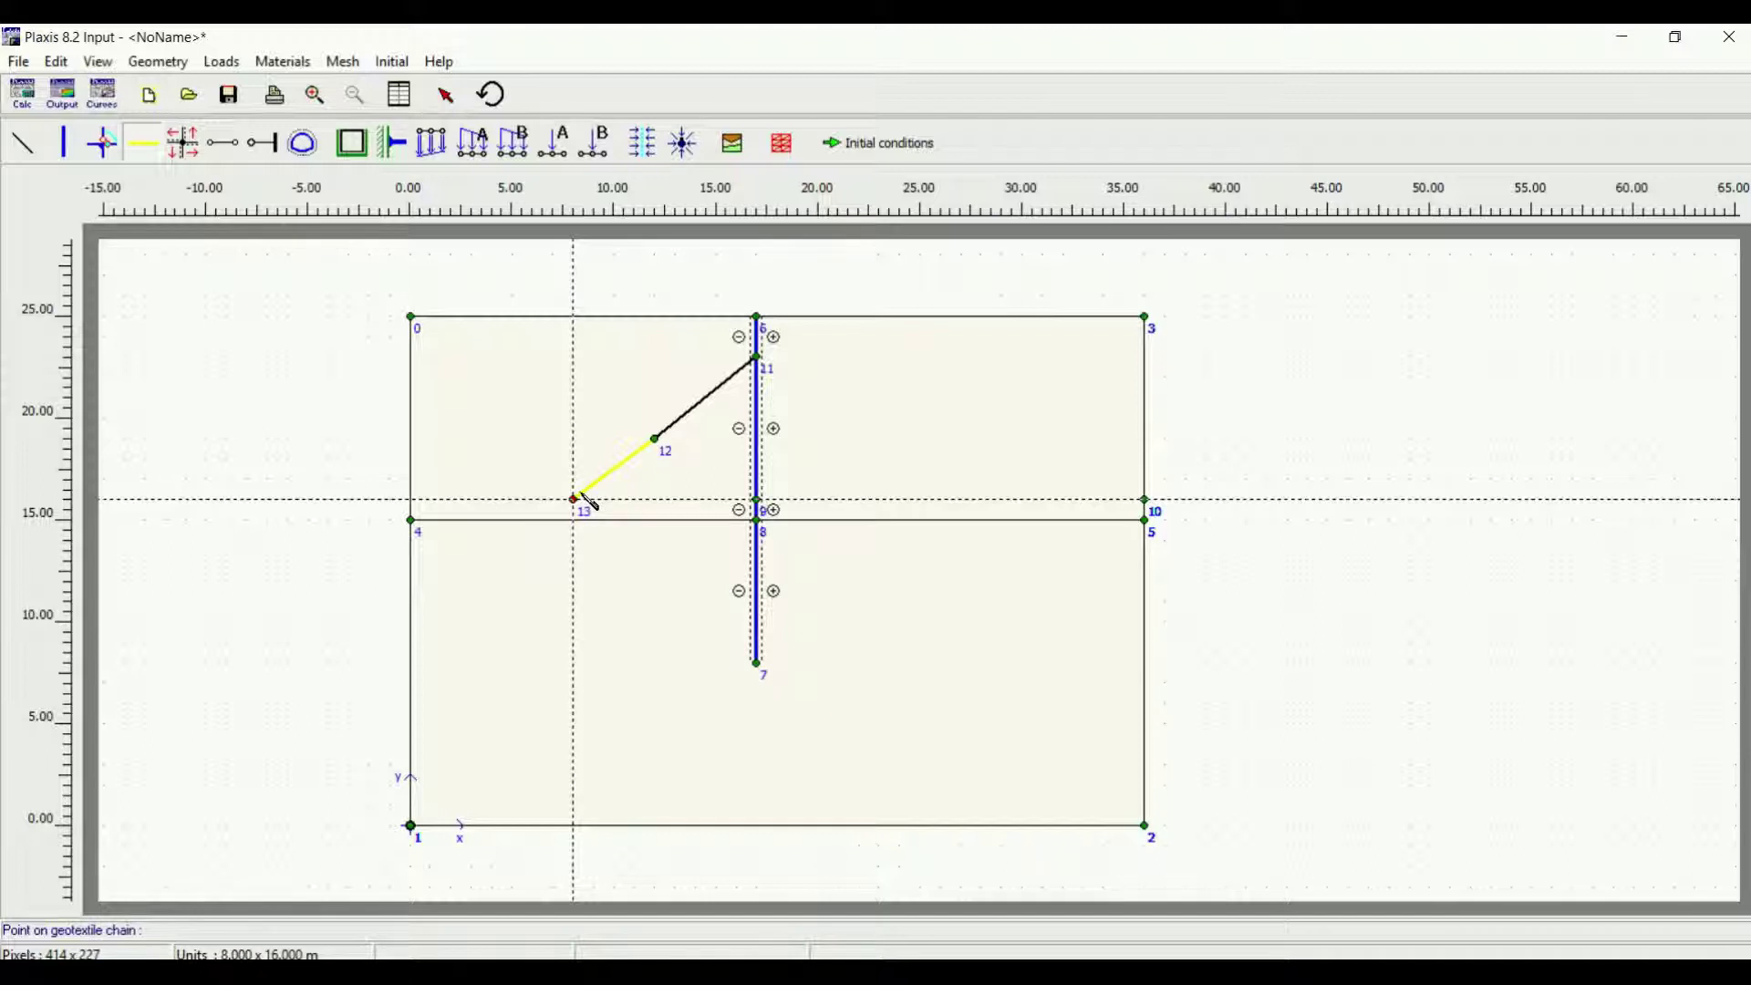
pyautogui.click(573, 499)
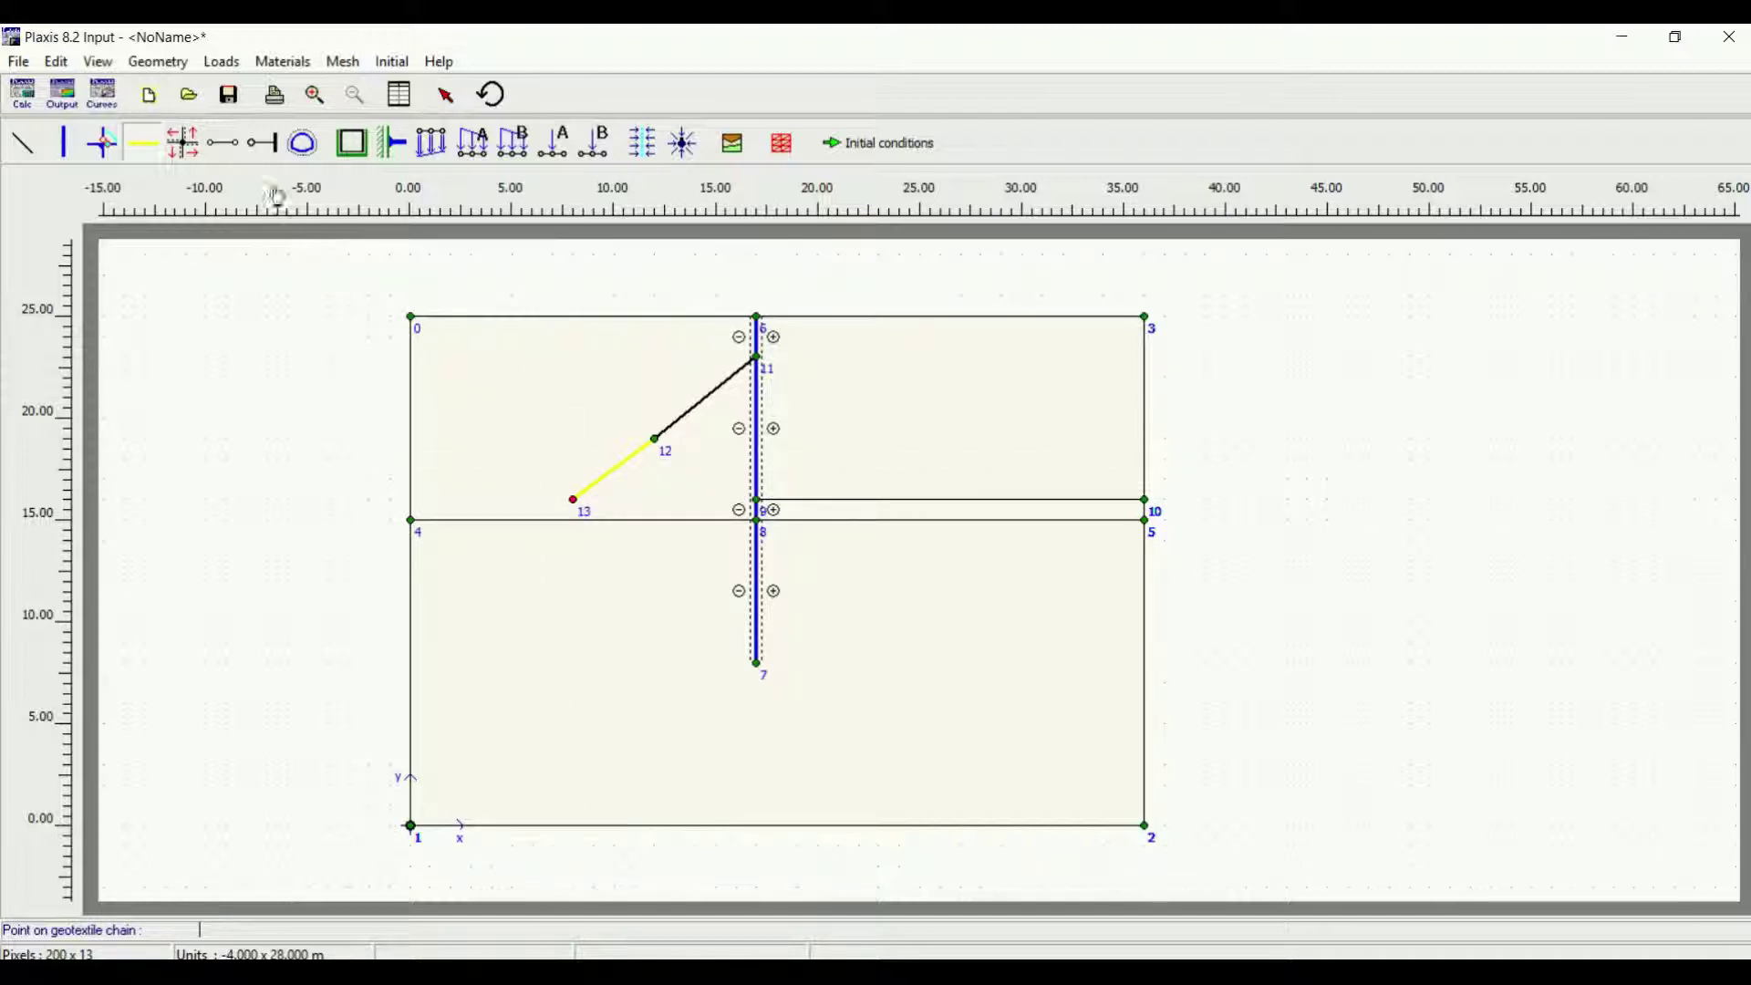
# Step: Examine the available tunnel types in the Tunnel designer and cancel it without adding a tunnel
pyautogui.click(259, 143)
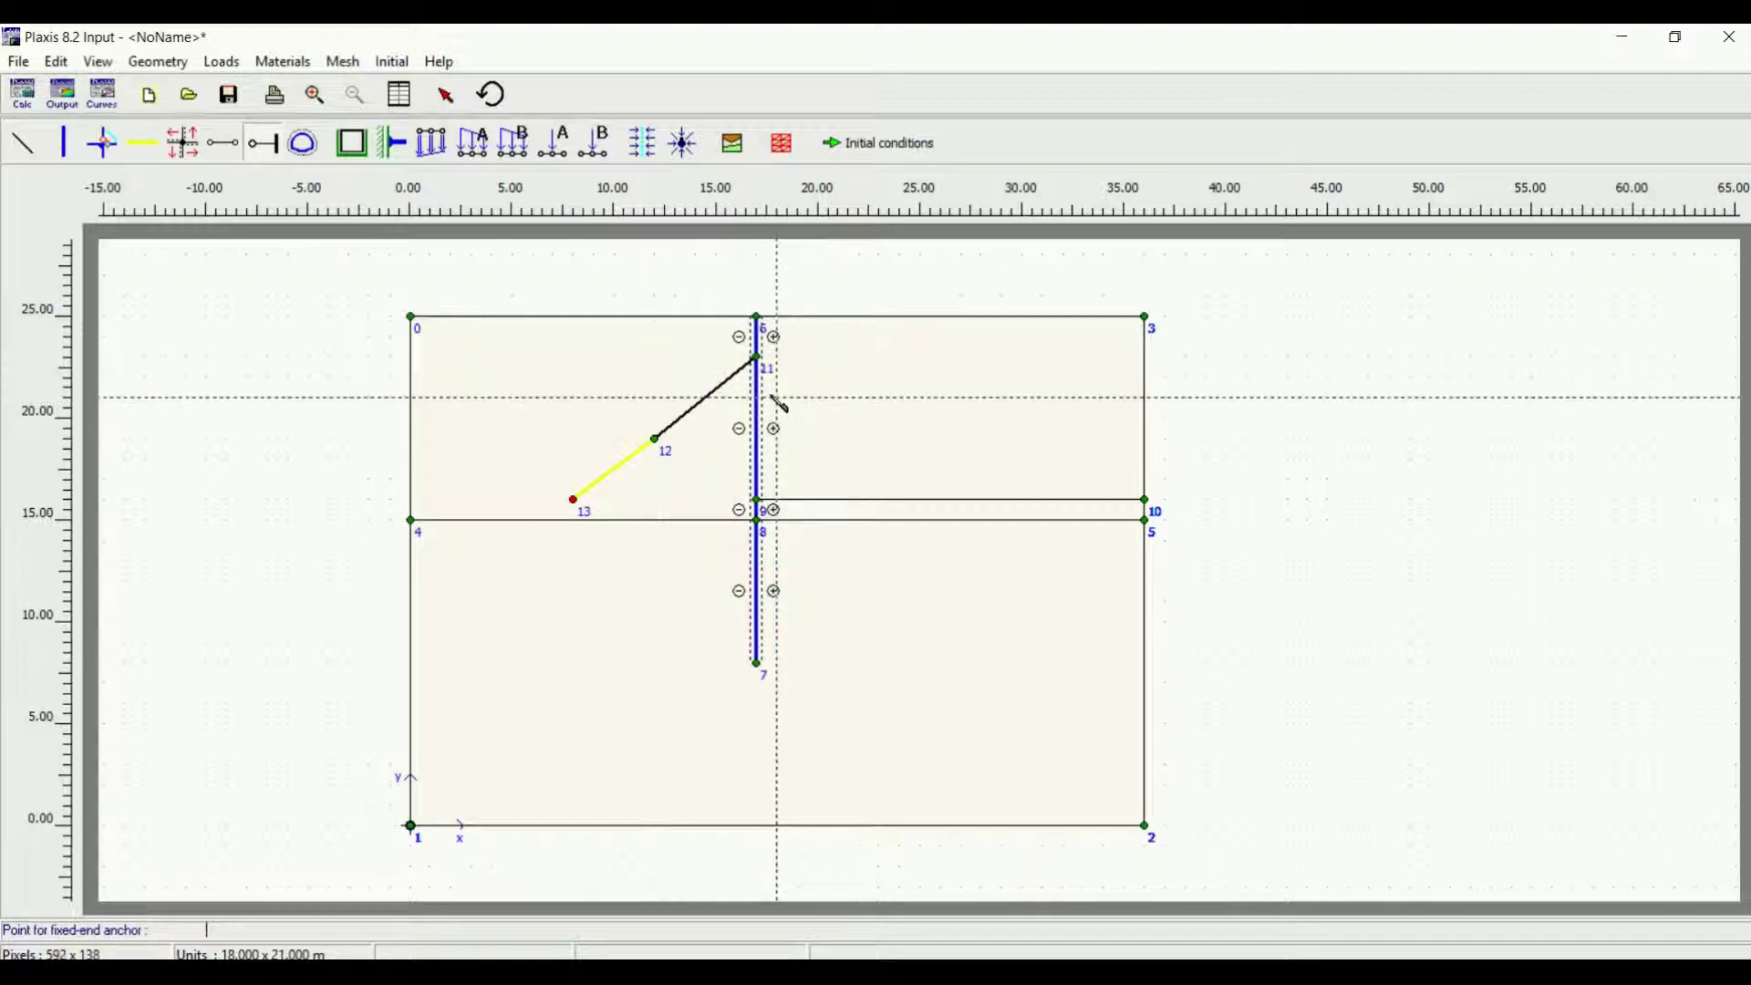
pyautogui.click(230, 145)
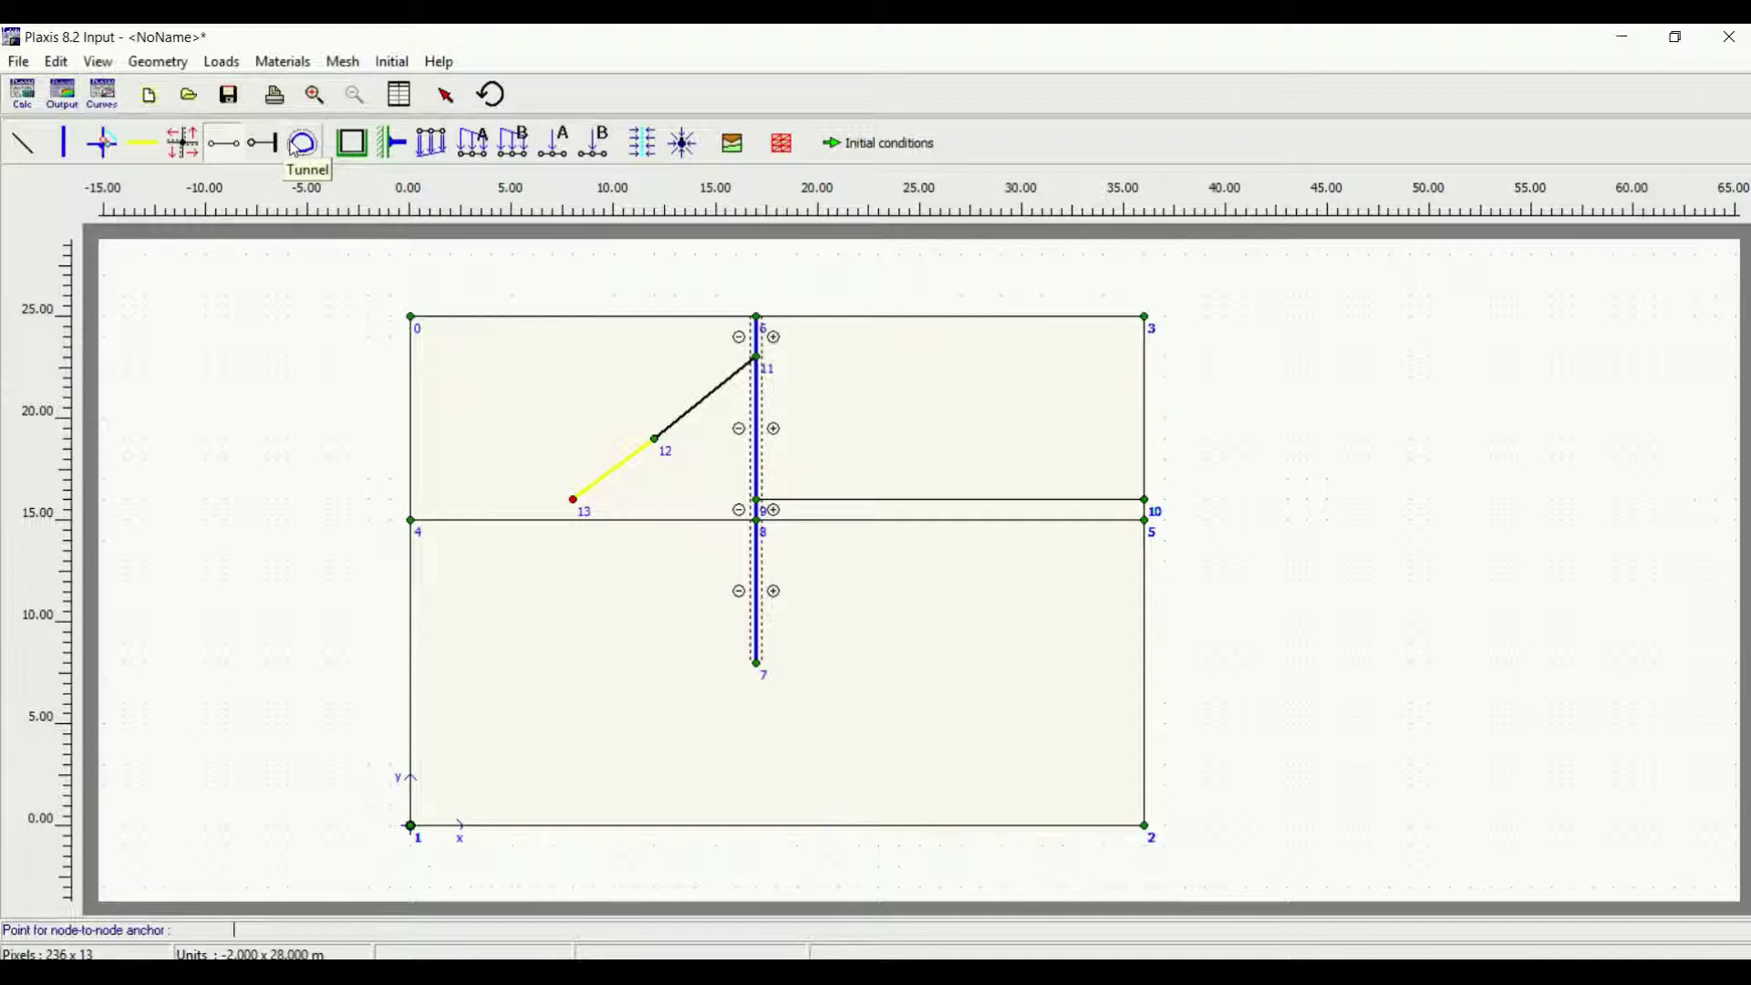
pyautogui.click(304, 144)
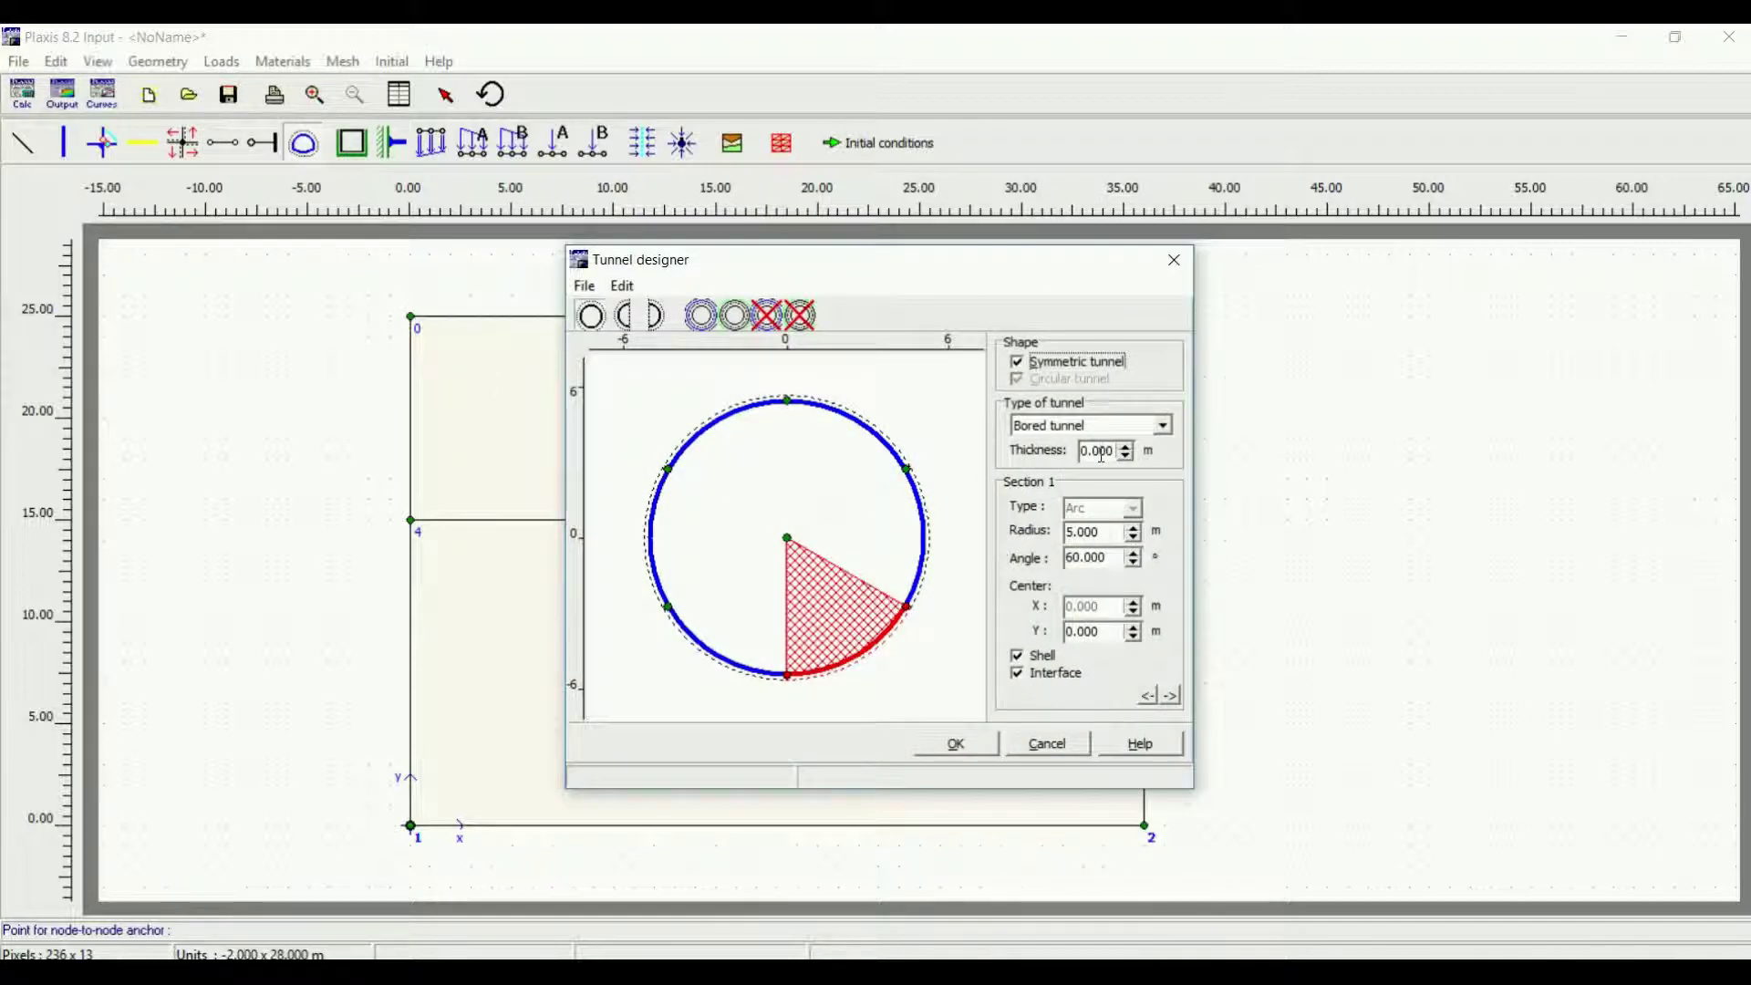
pyautogui.click(1163, 426)
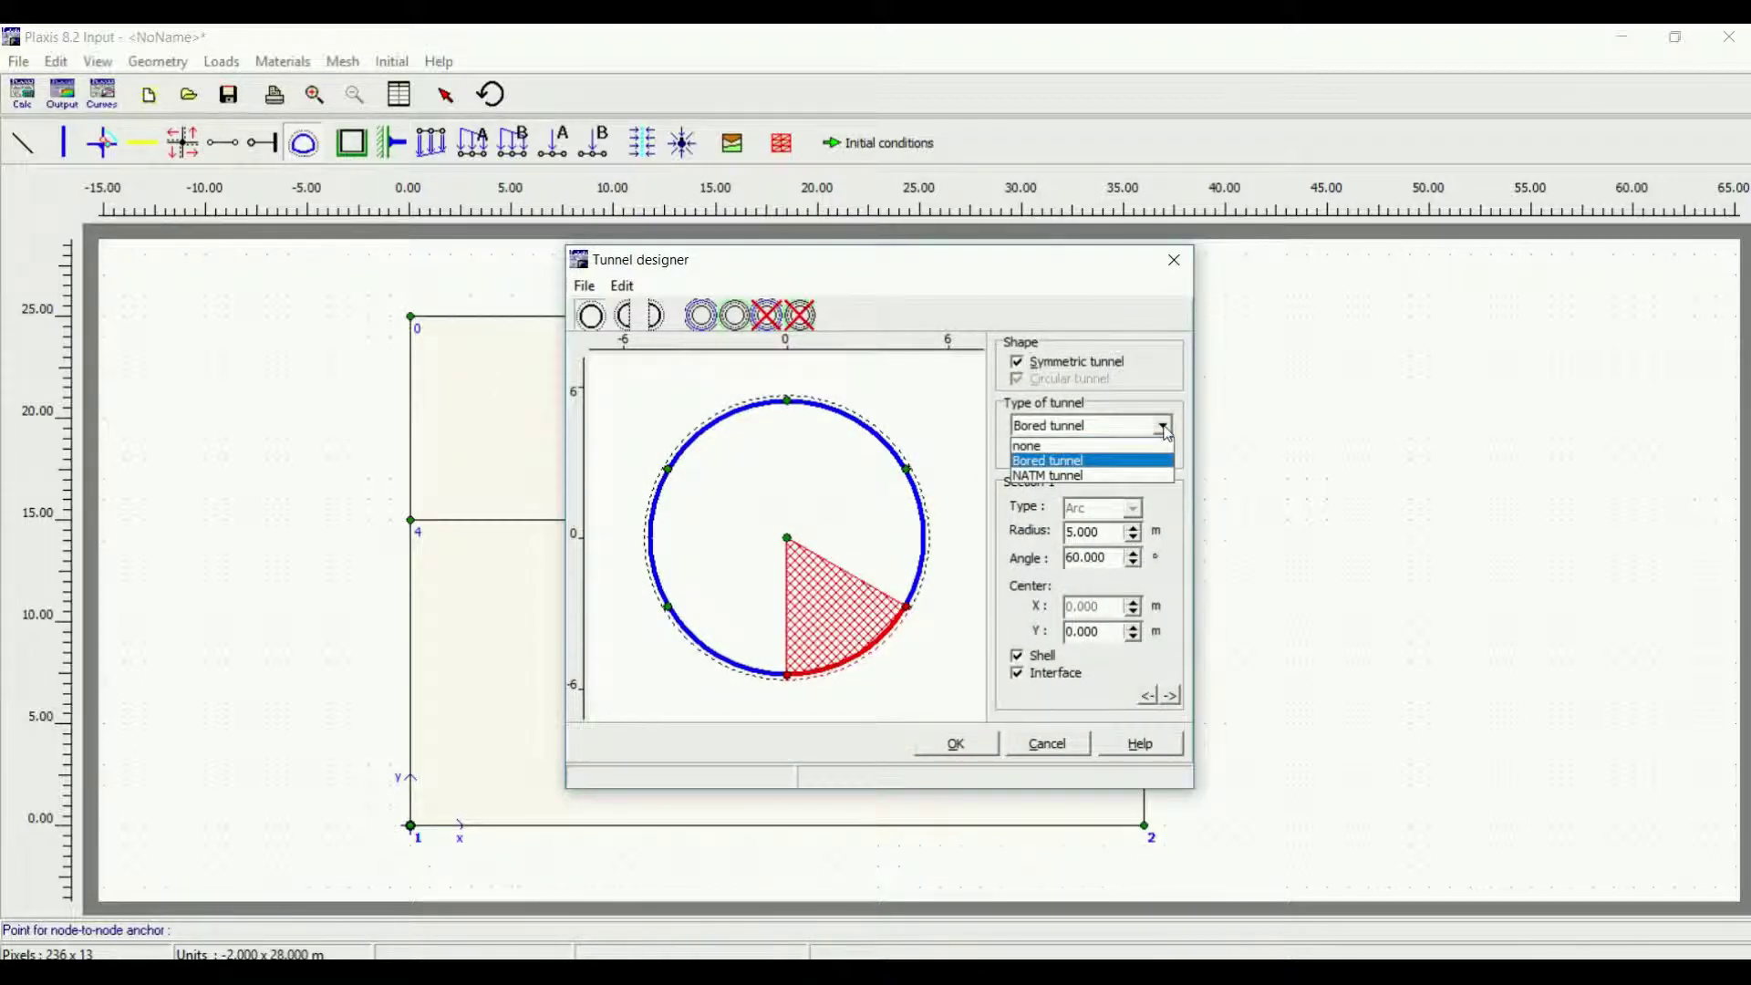
pyautogui.click(1165, 430)
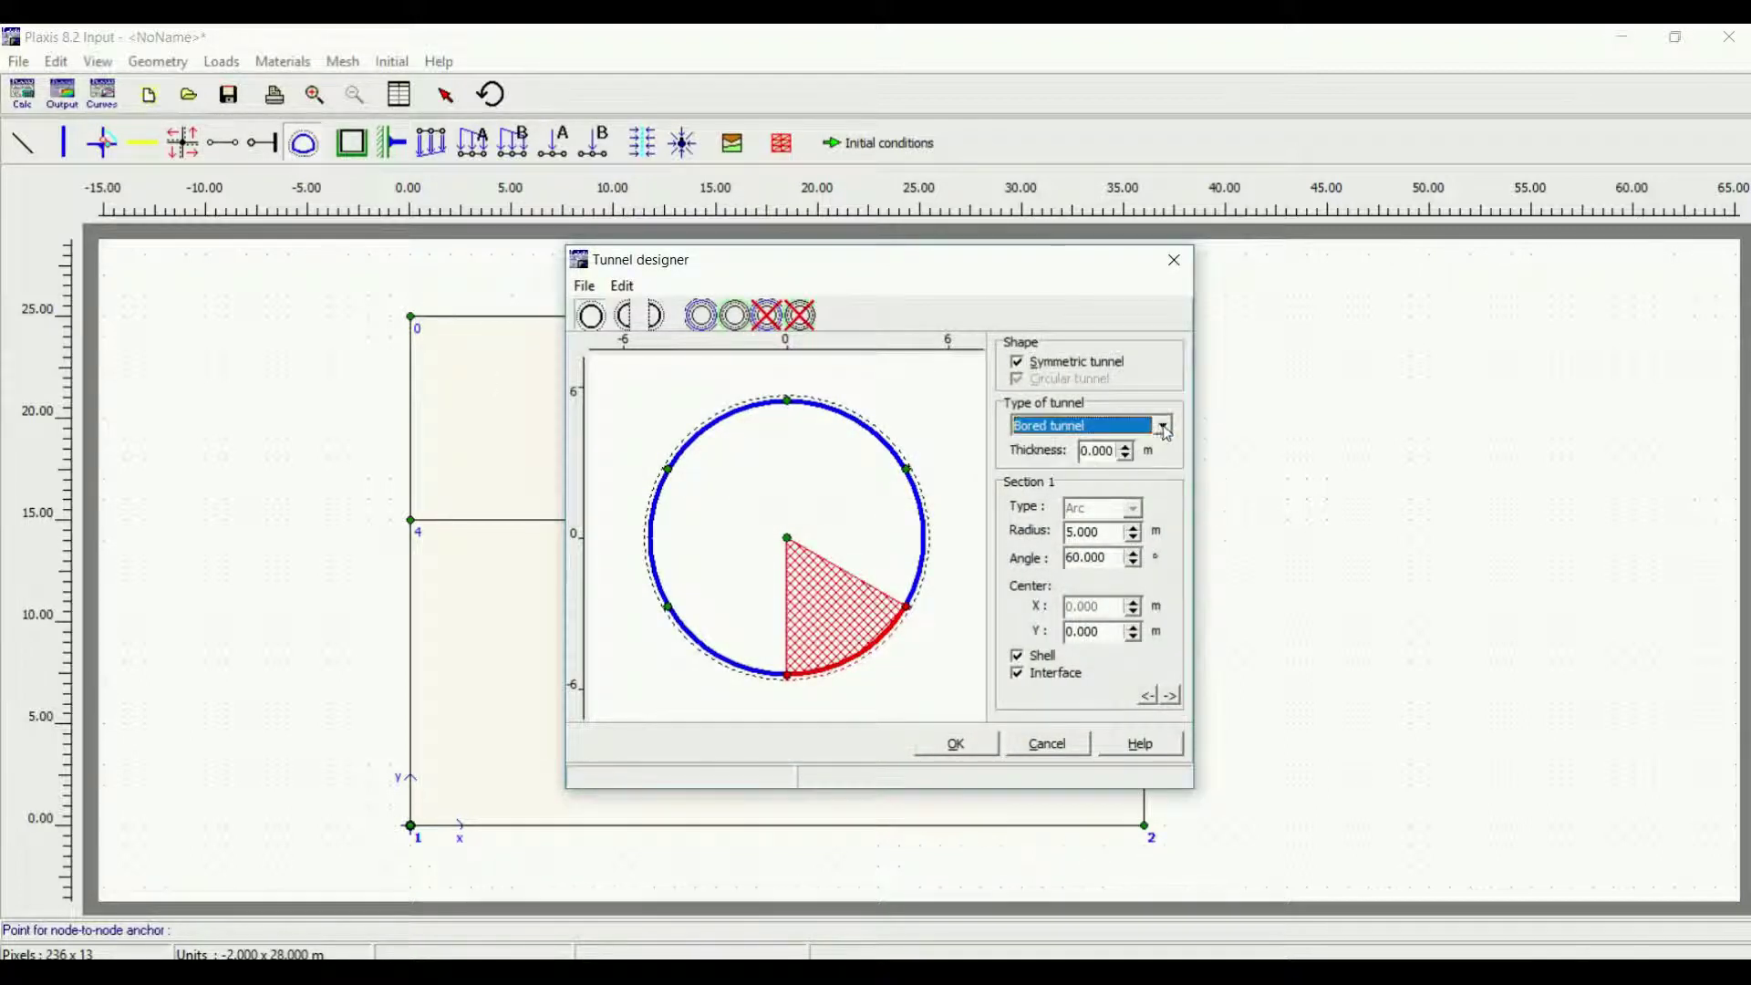
pyautogui.click(1014, 743)
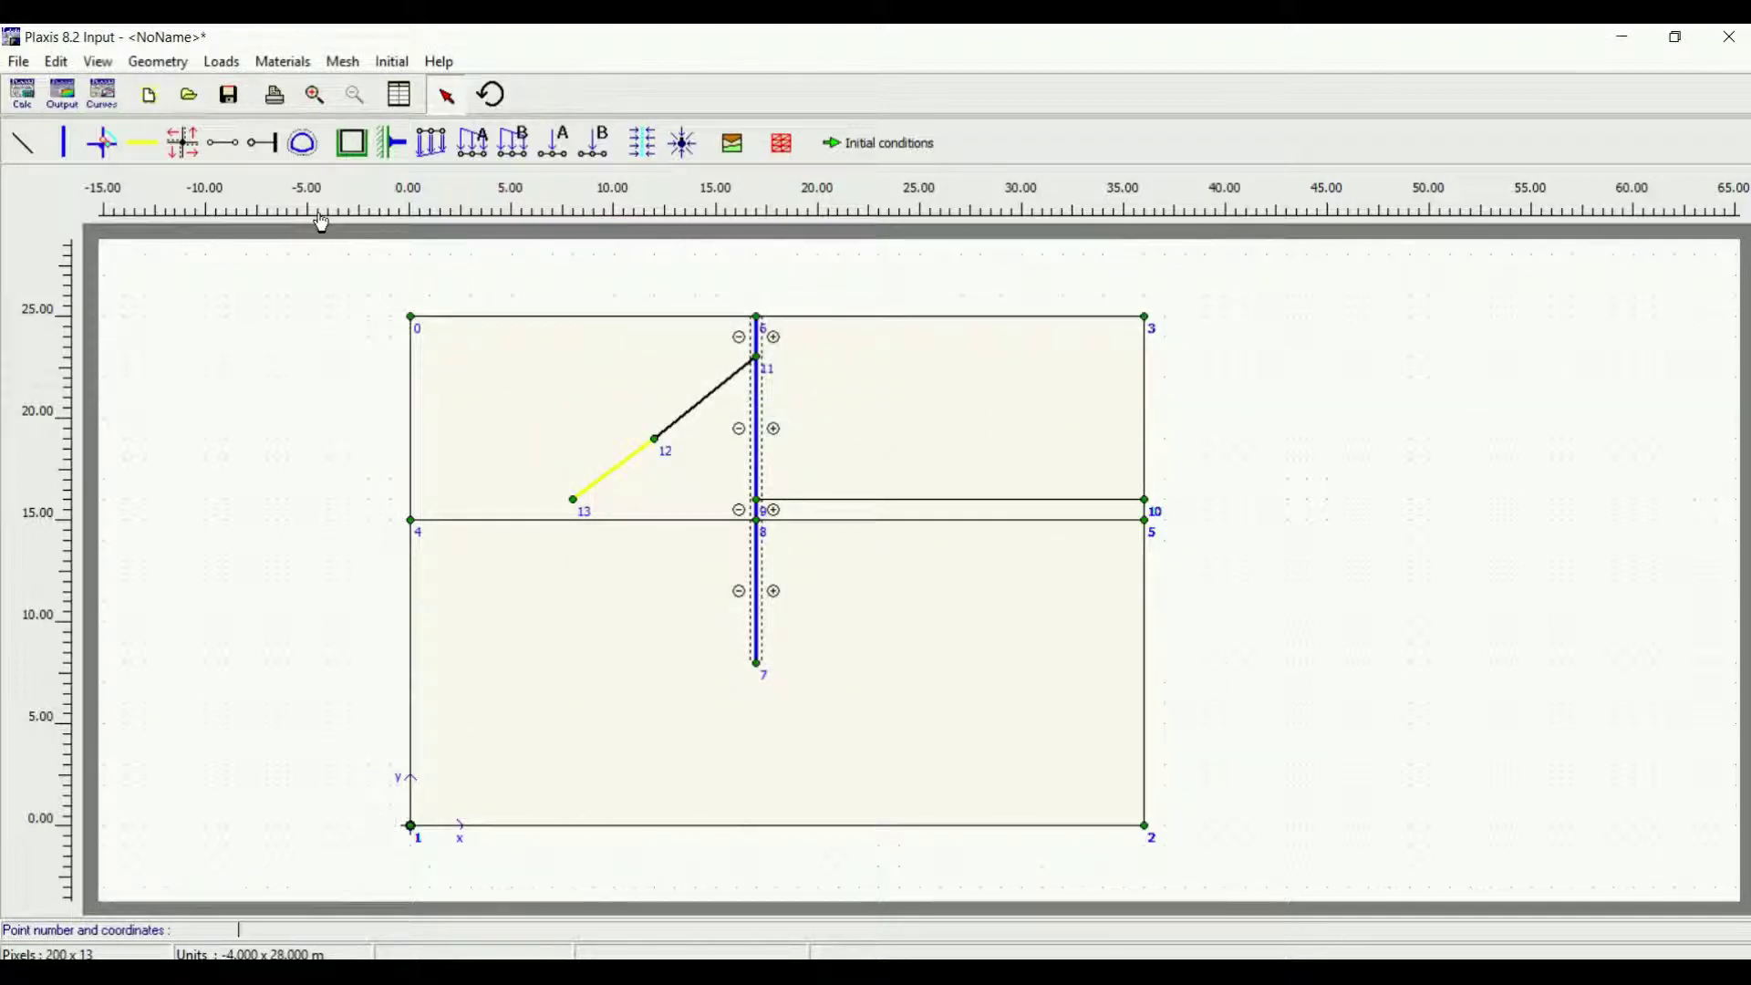
# Step: Apply standard fixities to the side and bottom boundaries of the soil contour
pyautogui.click(349, 152)
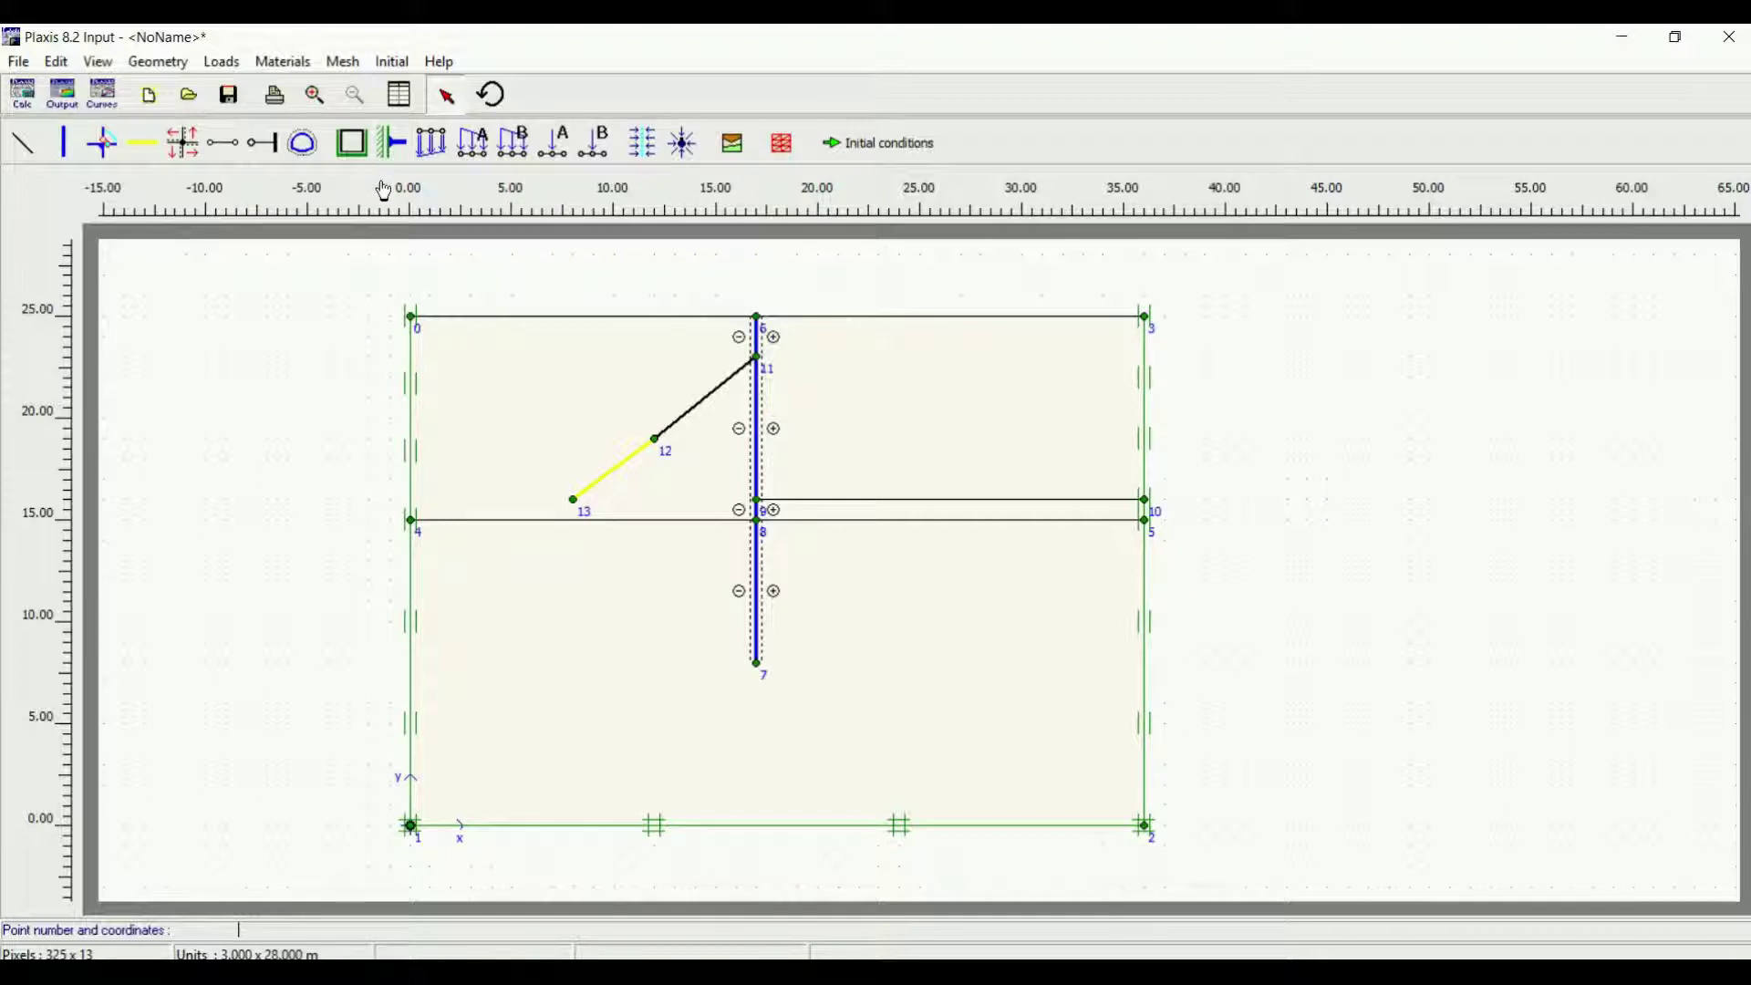
pyautogui.moveTo(383, 198); pyautogui.dragTo(408, 839)
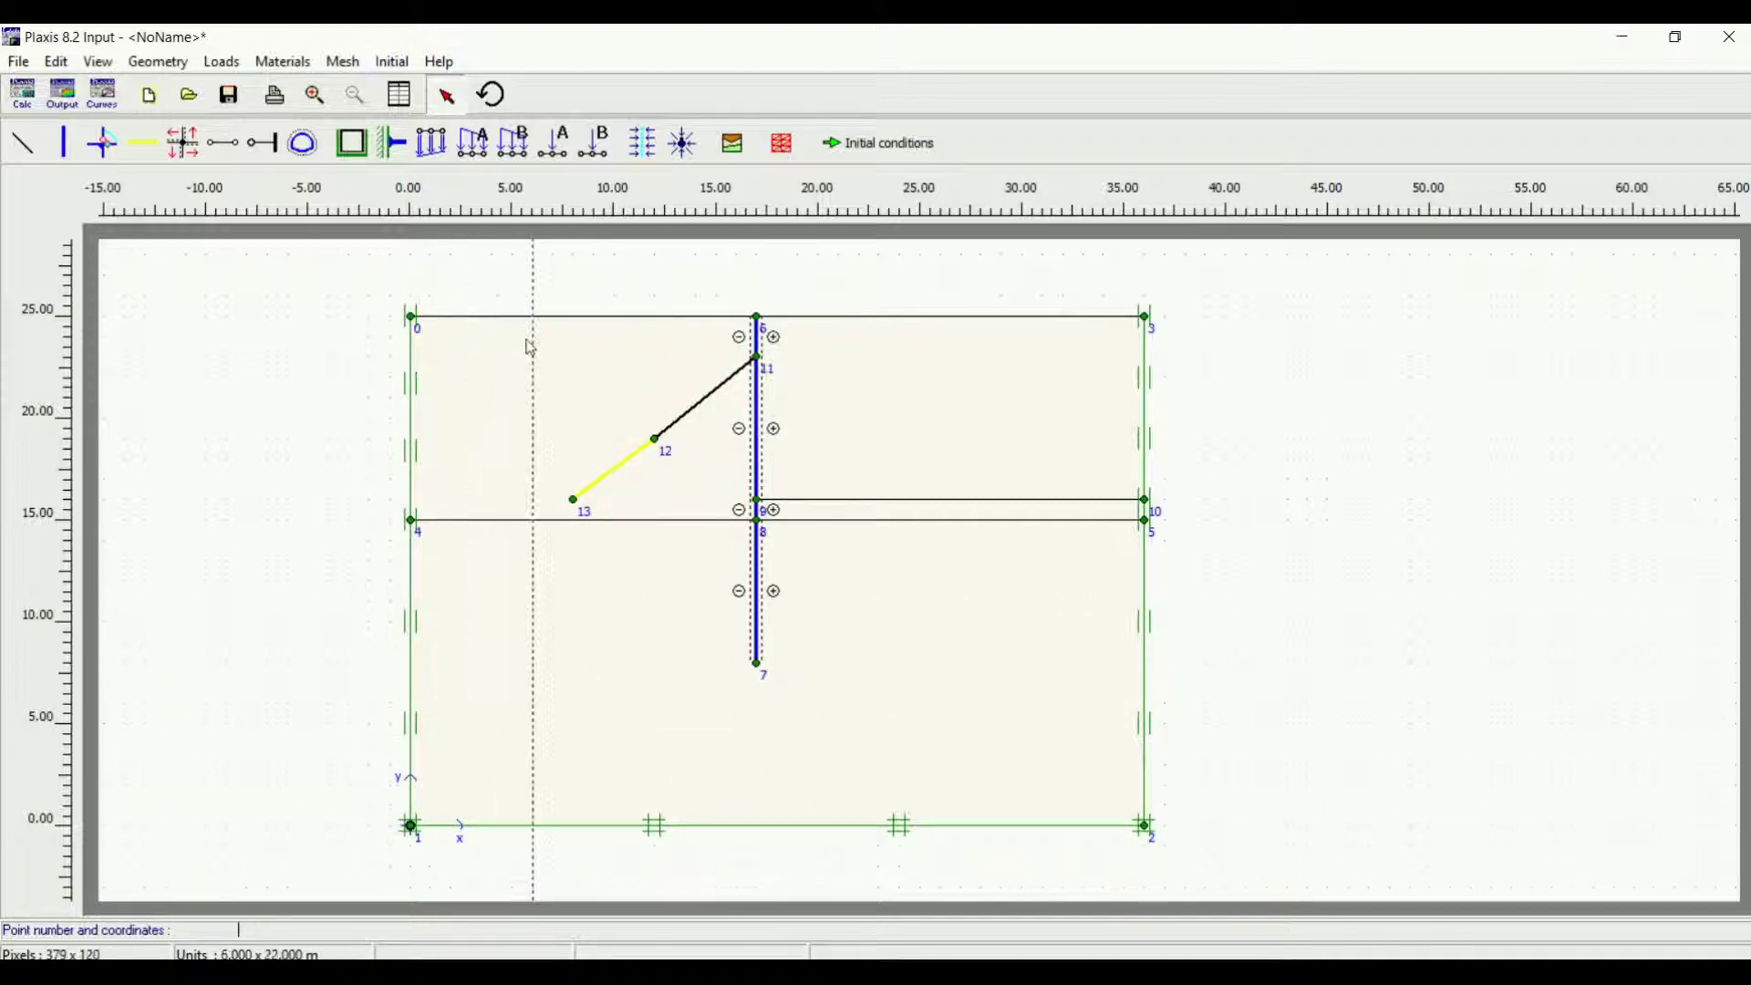
pyautogui.click(395, 147)
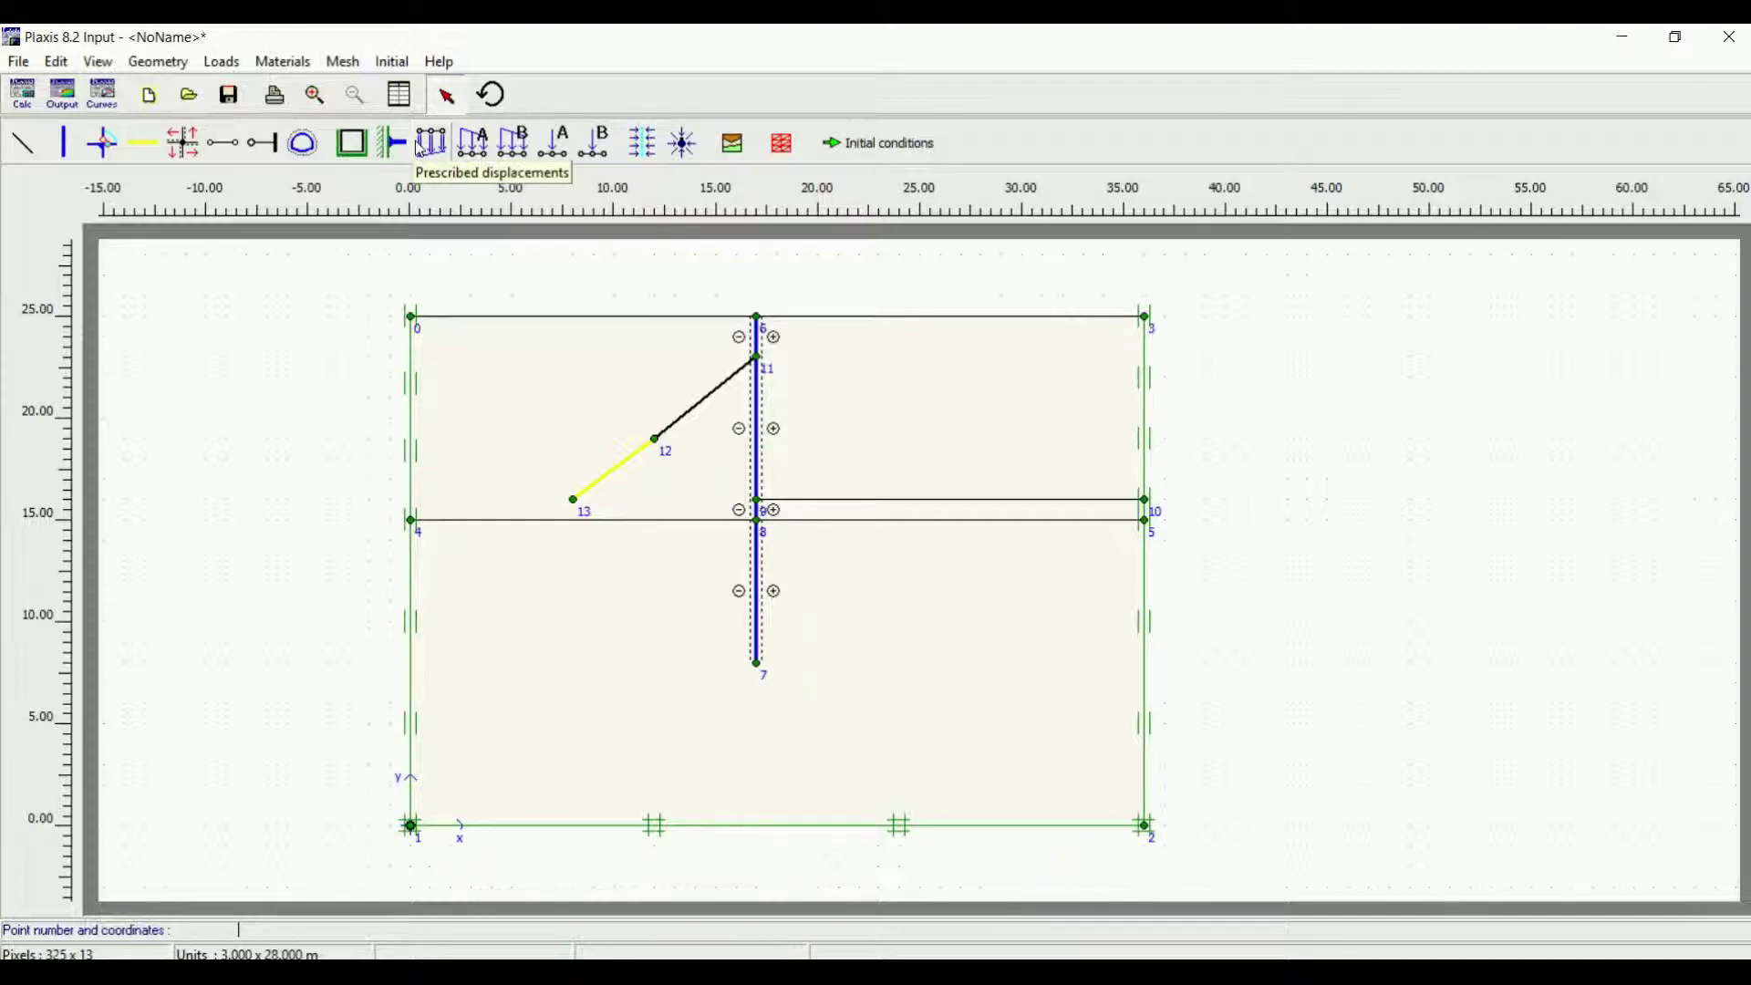
pyautogui.click(420, 149)
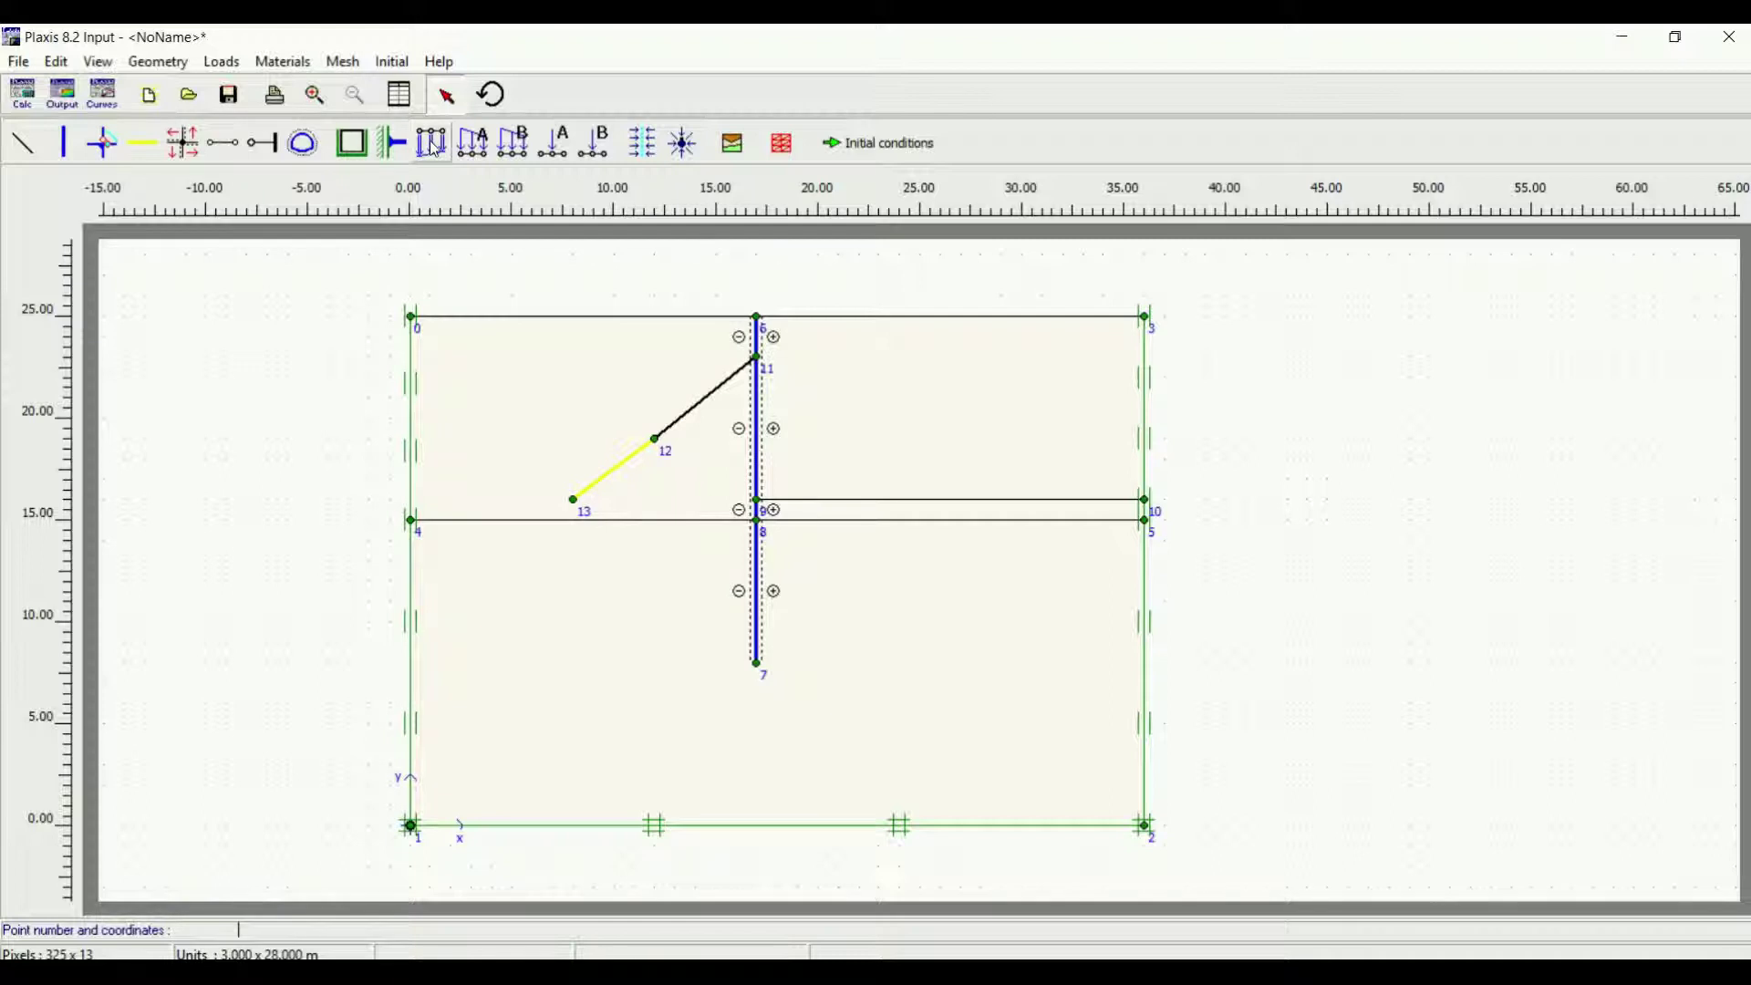
pyautogui.click(512, 143)
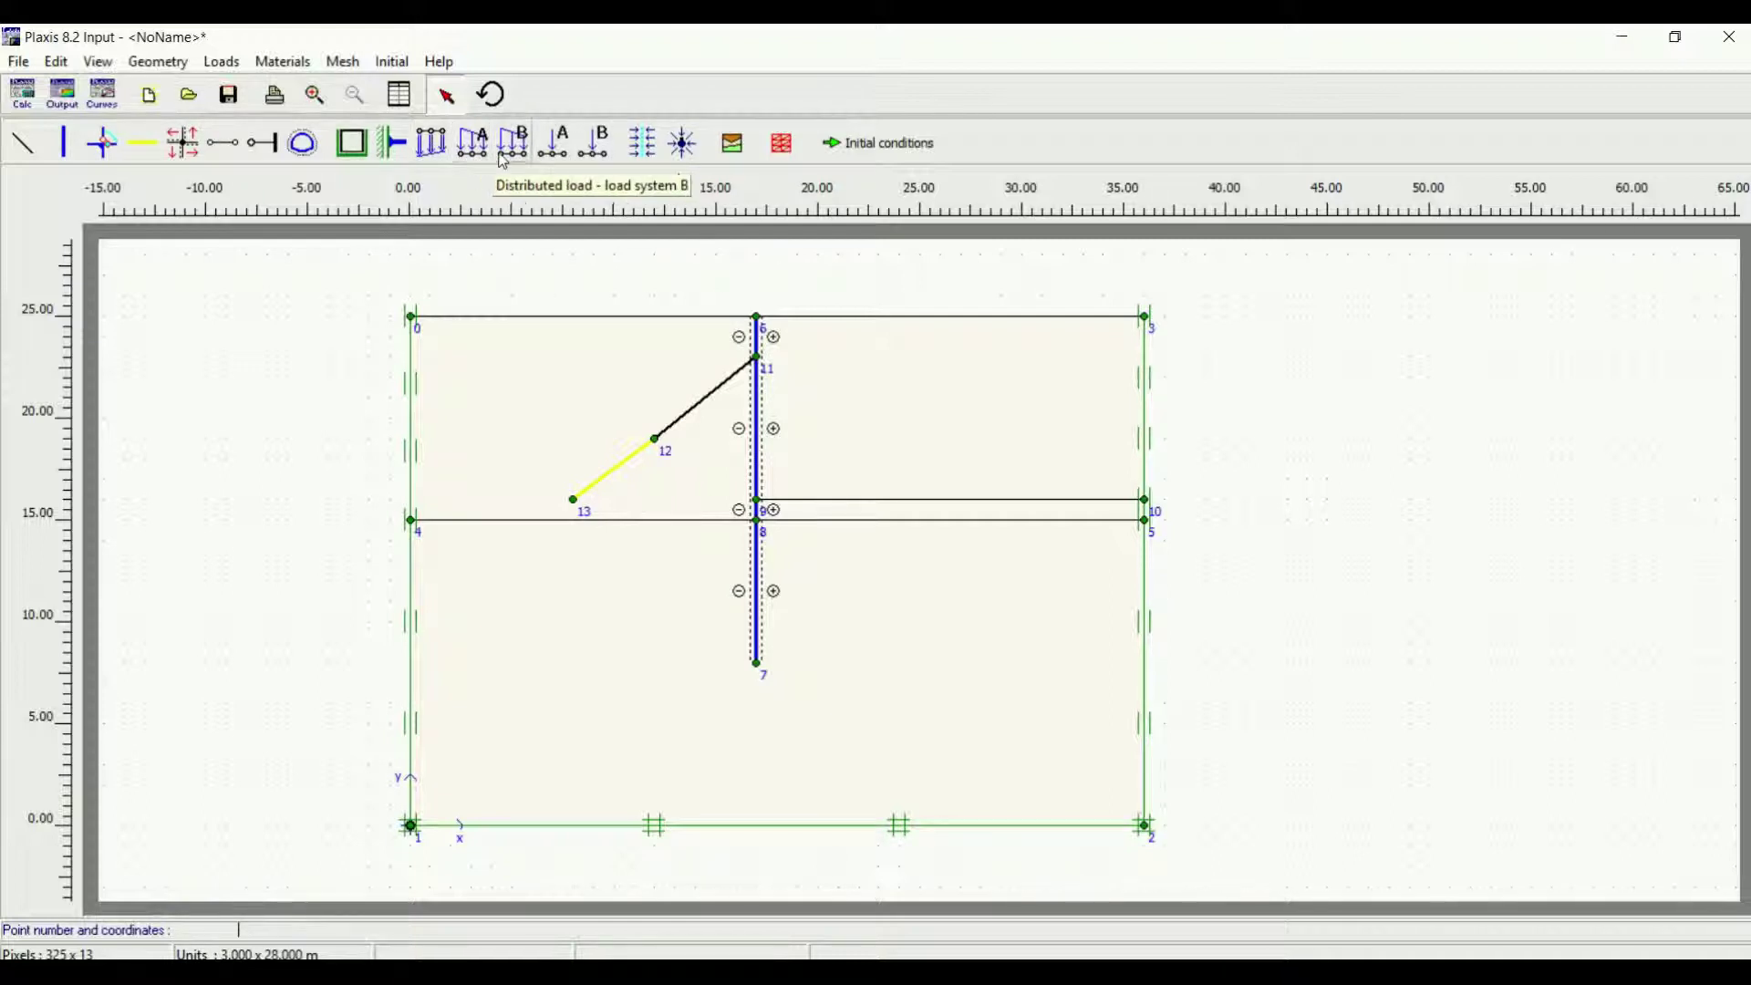
# Step: Try a load system A point load on the wall's top at (17, 25), then remove it
pyautogui.click(558, 155)
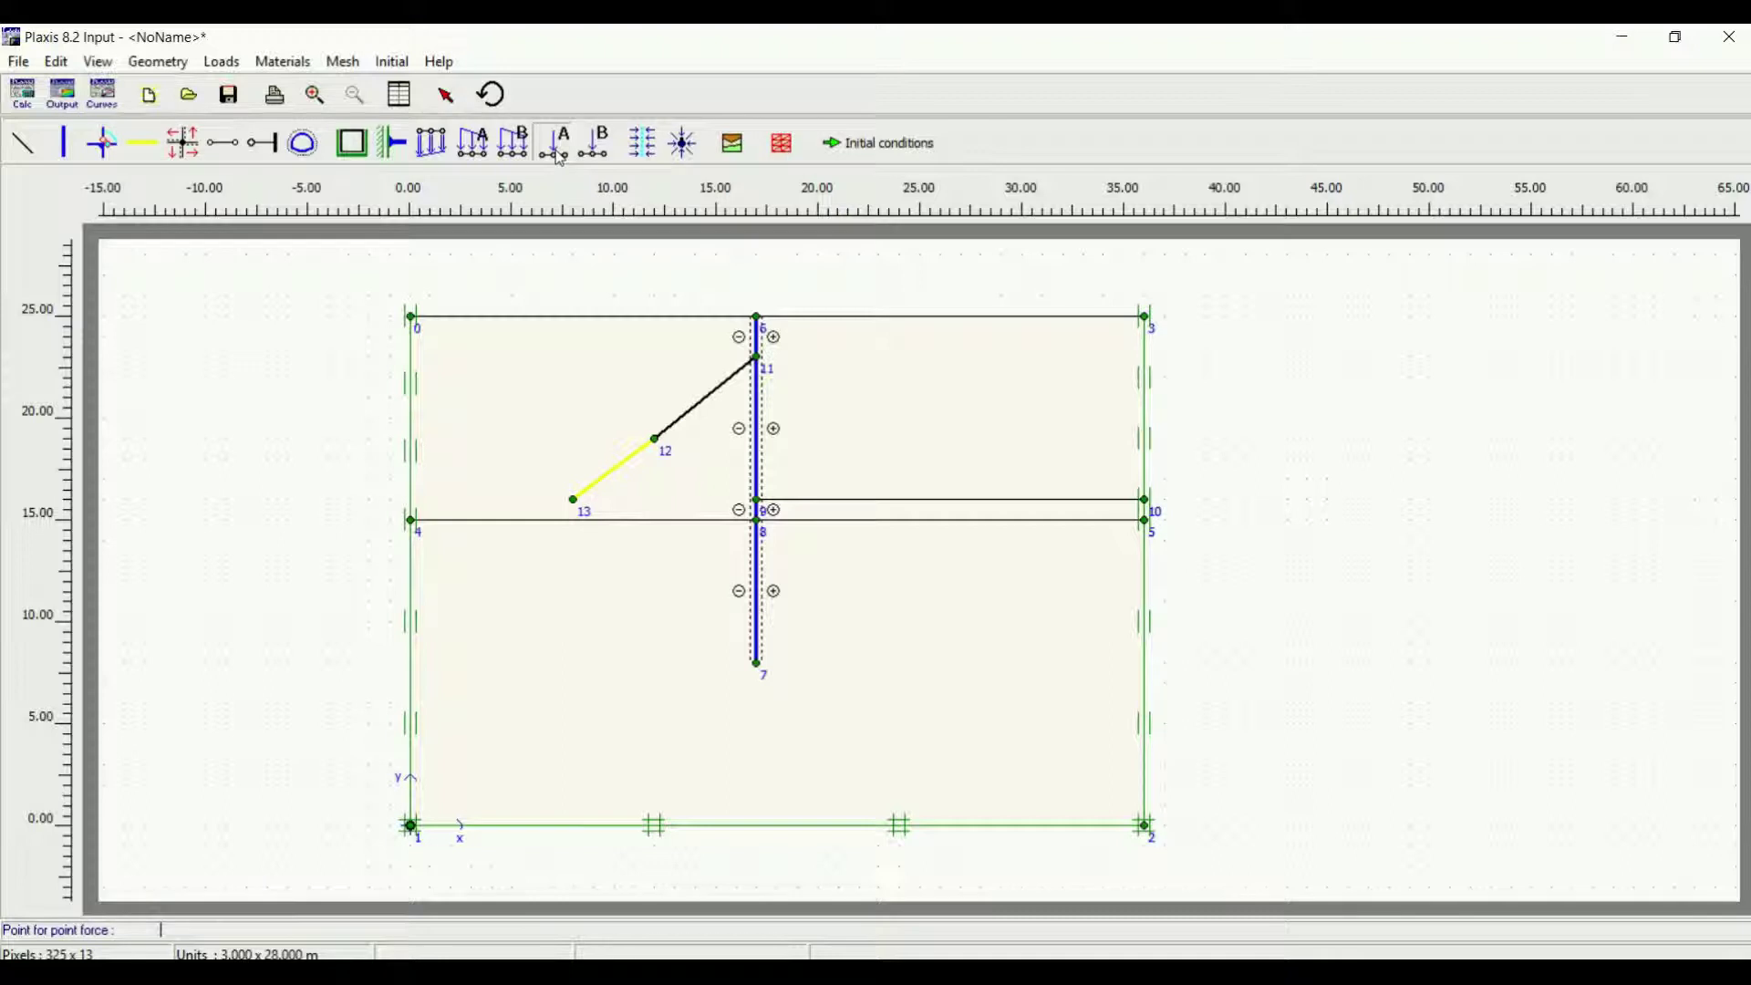
pyautogui.click(757, 316)
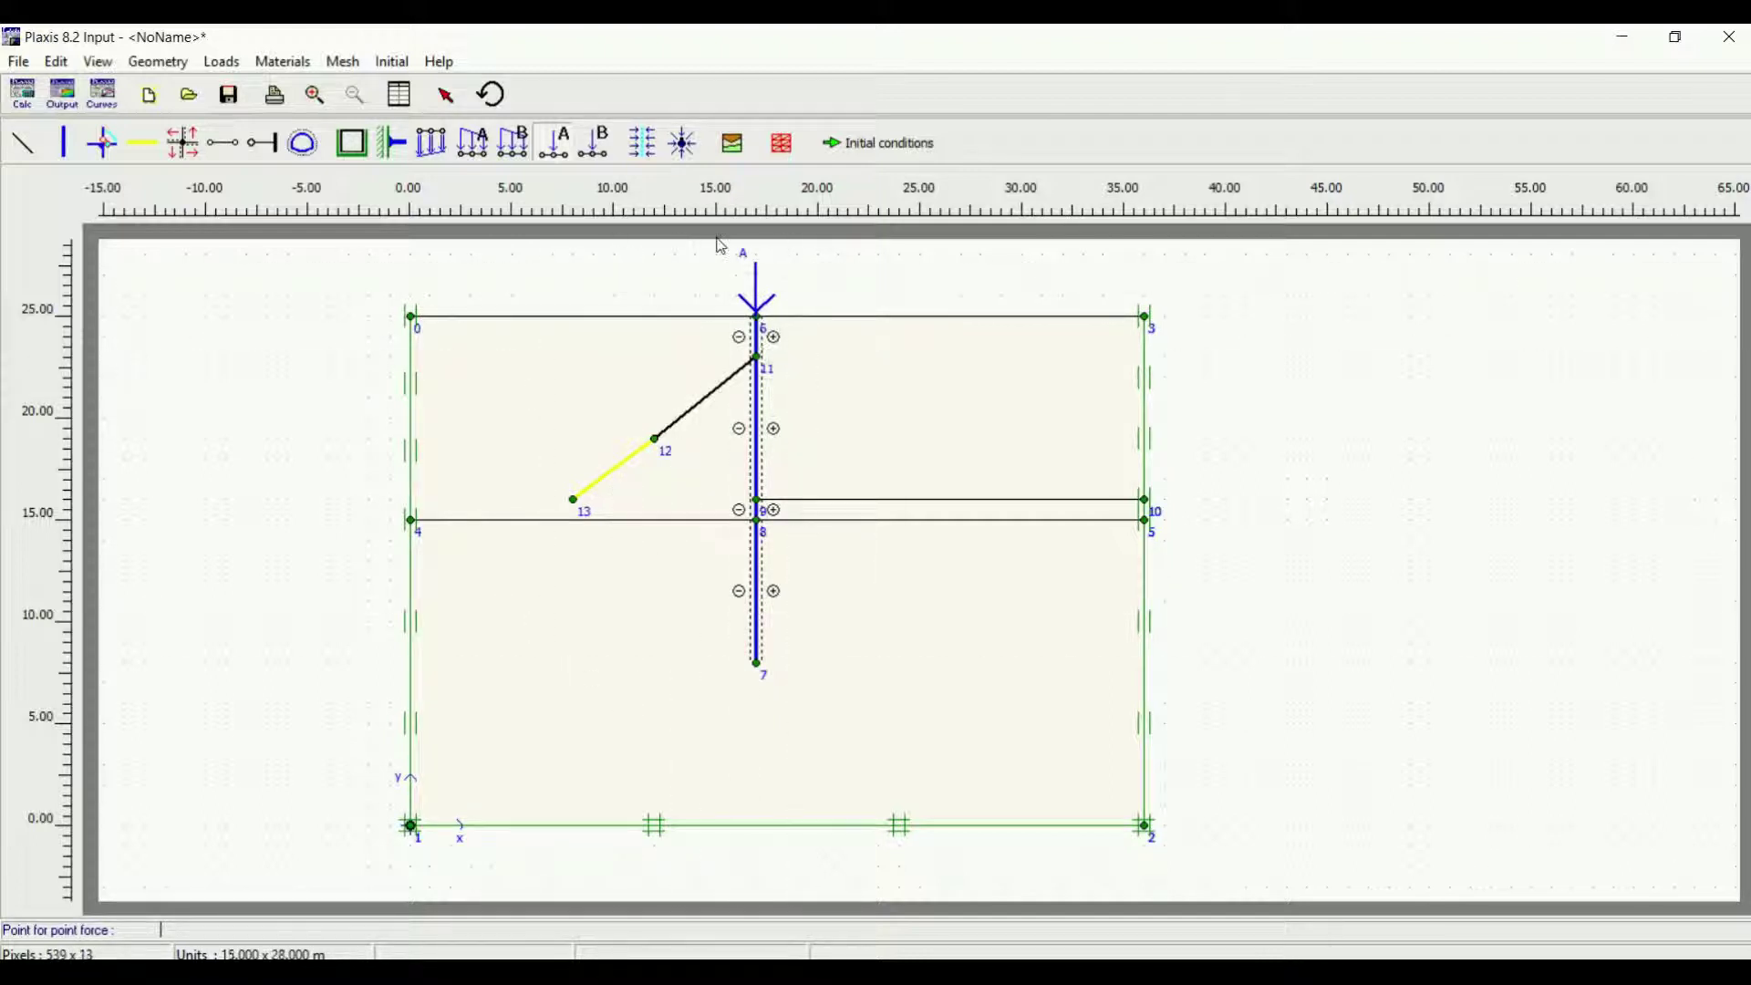
pyautogui.press('Escape')
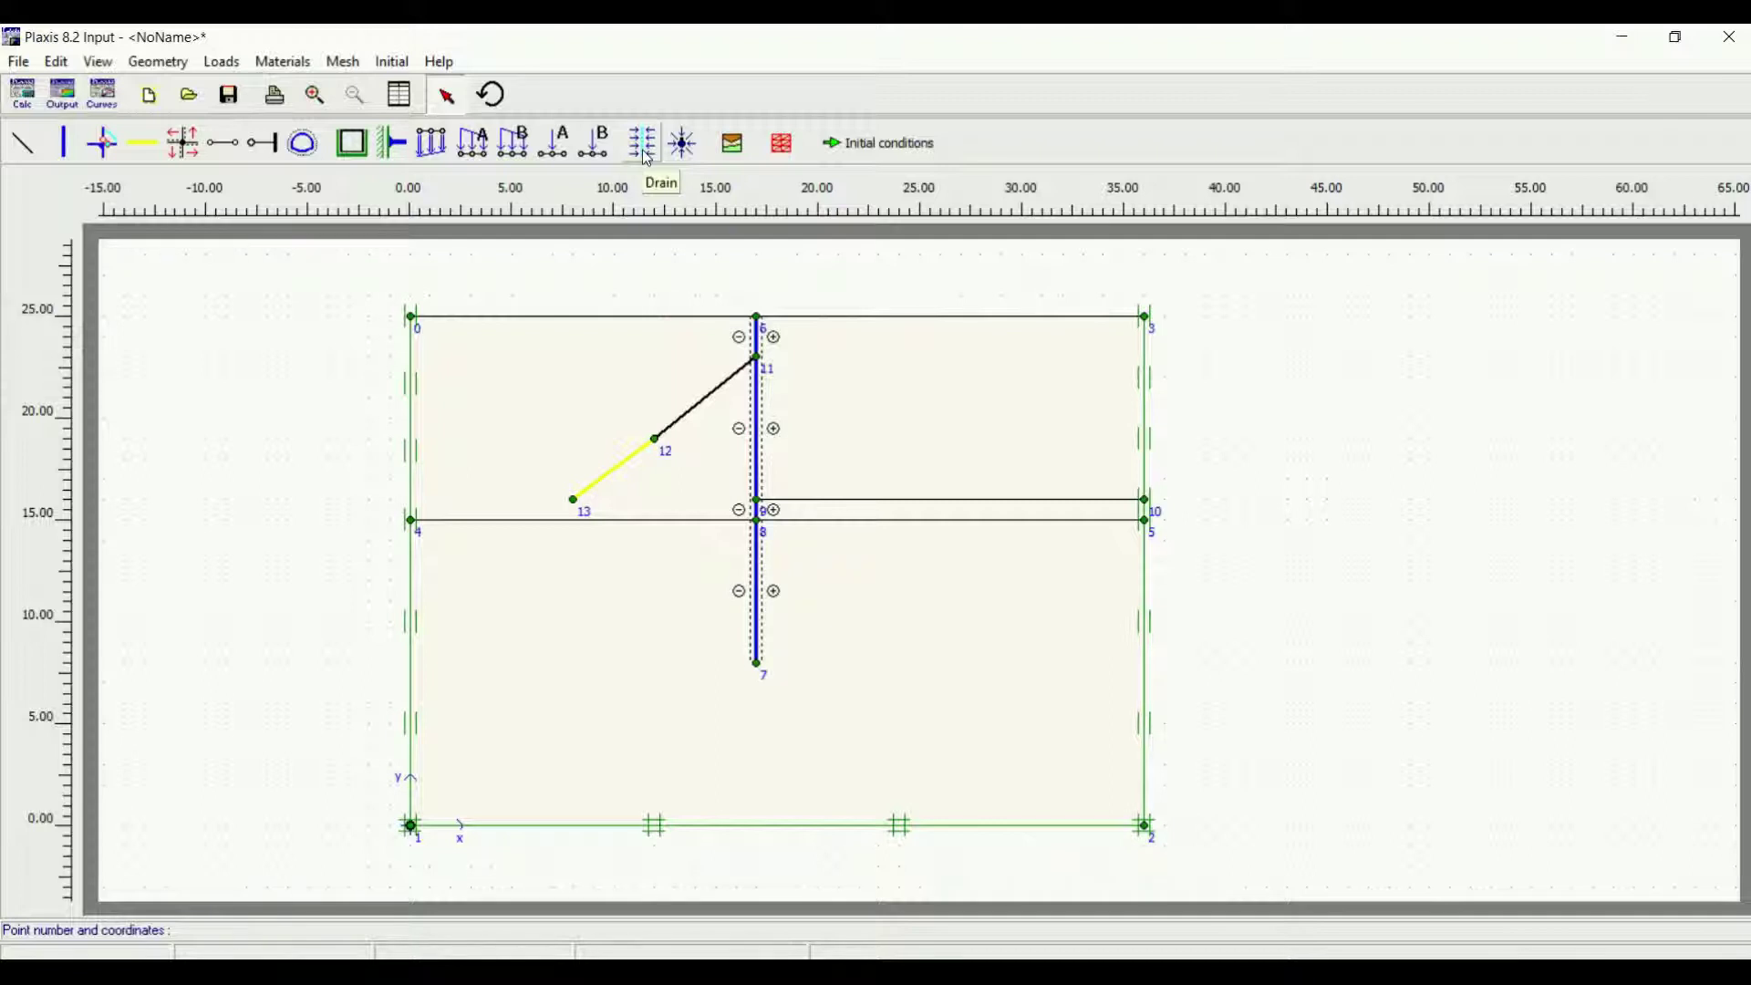
pyautogui.click(643, 146)
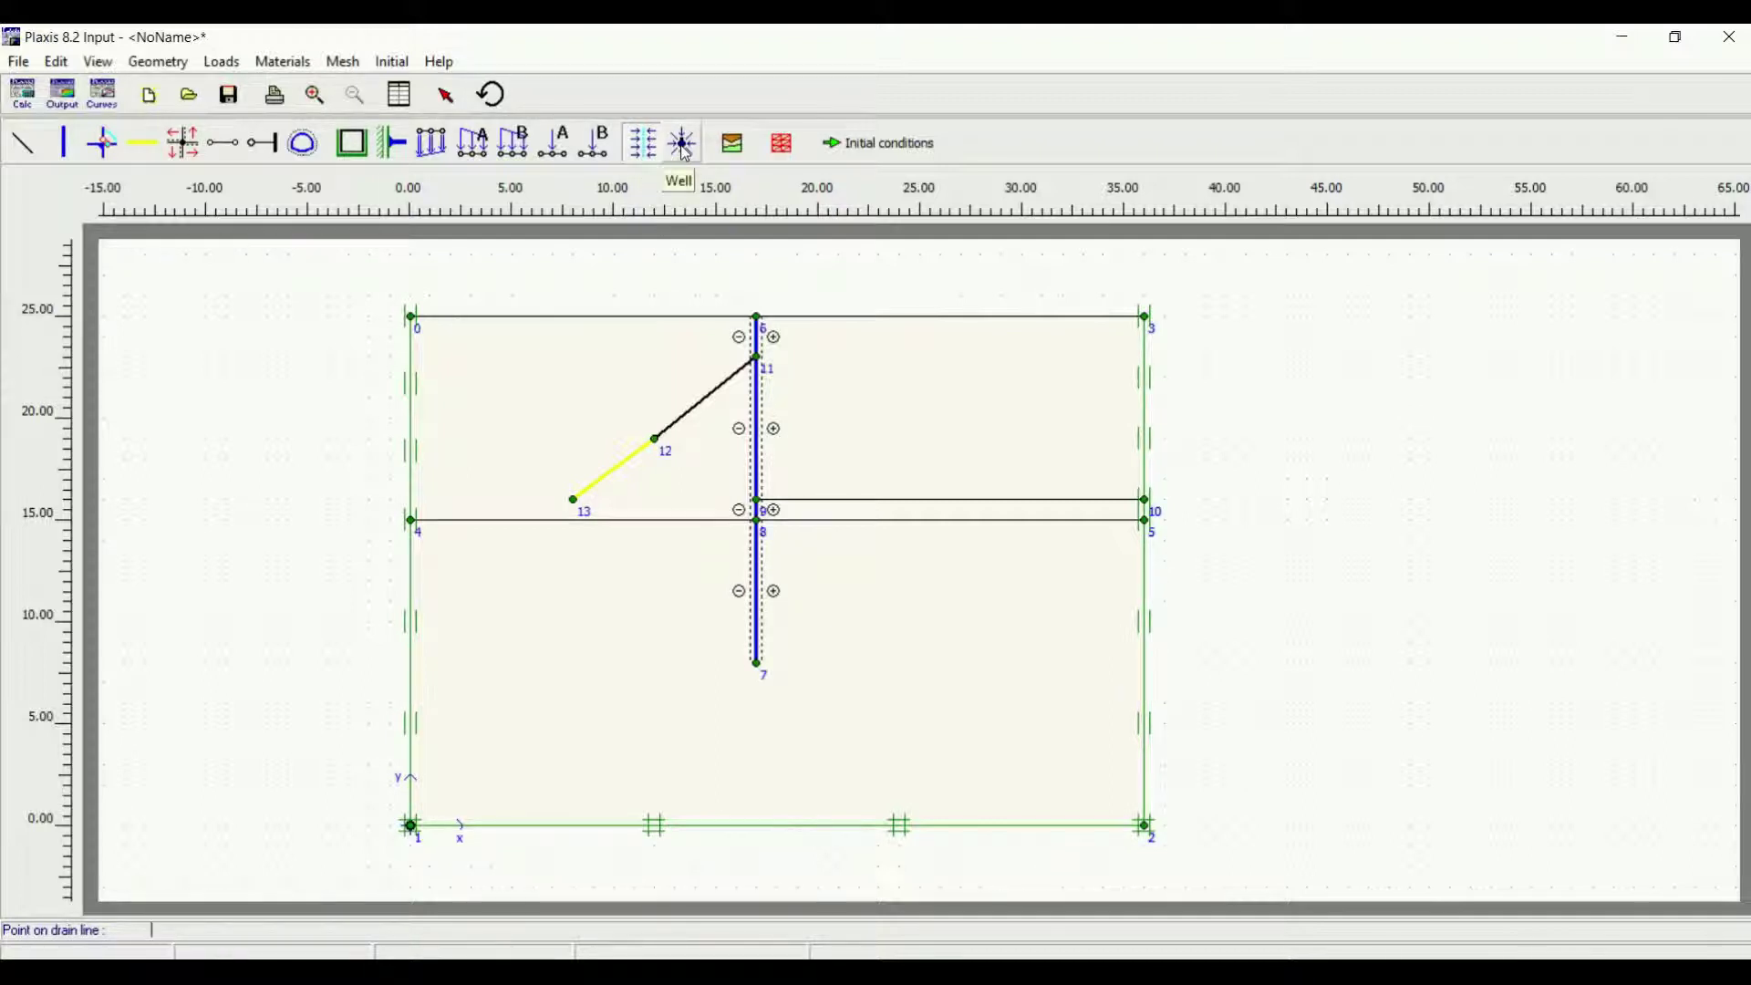
pyautogui.click(685, 149)
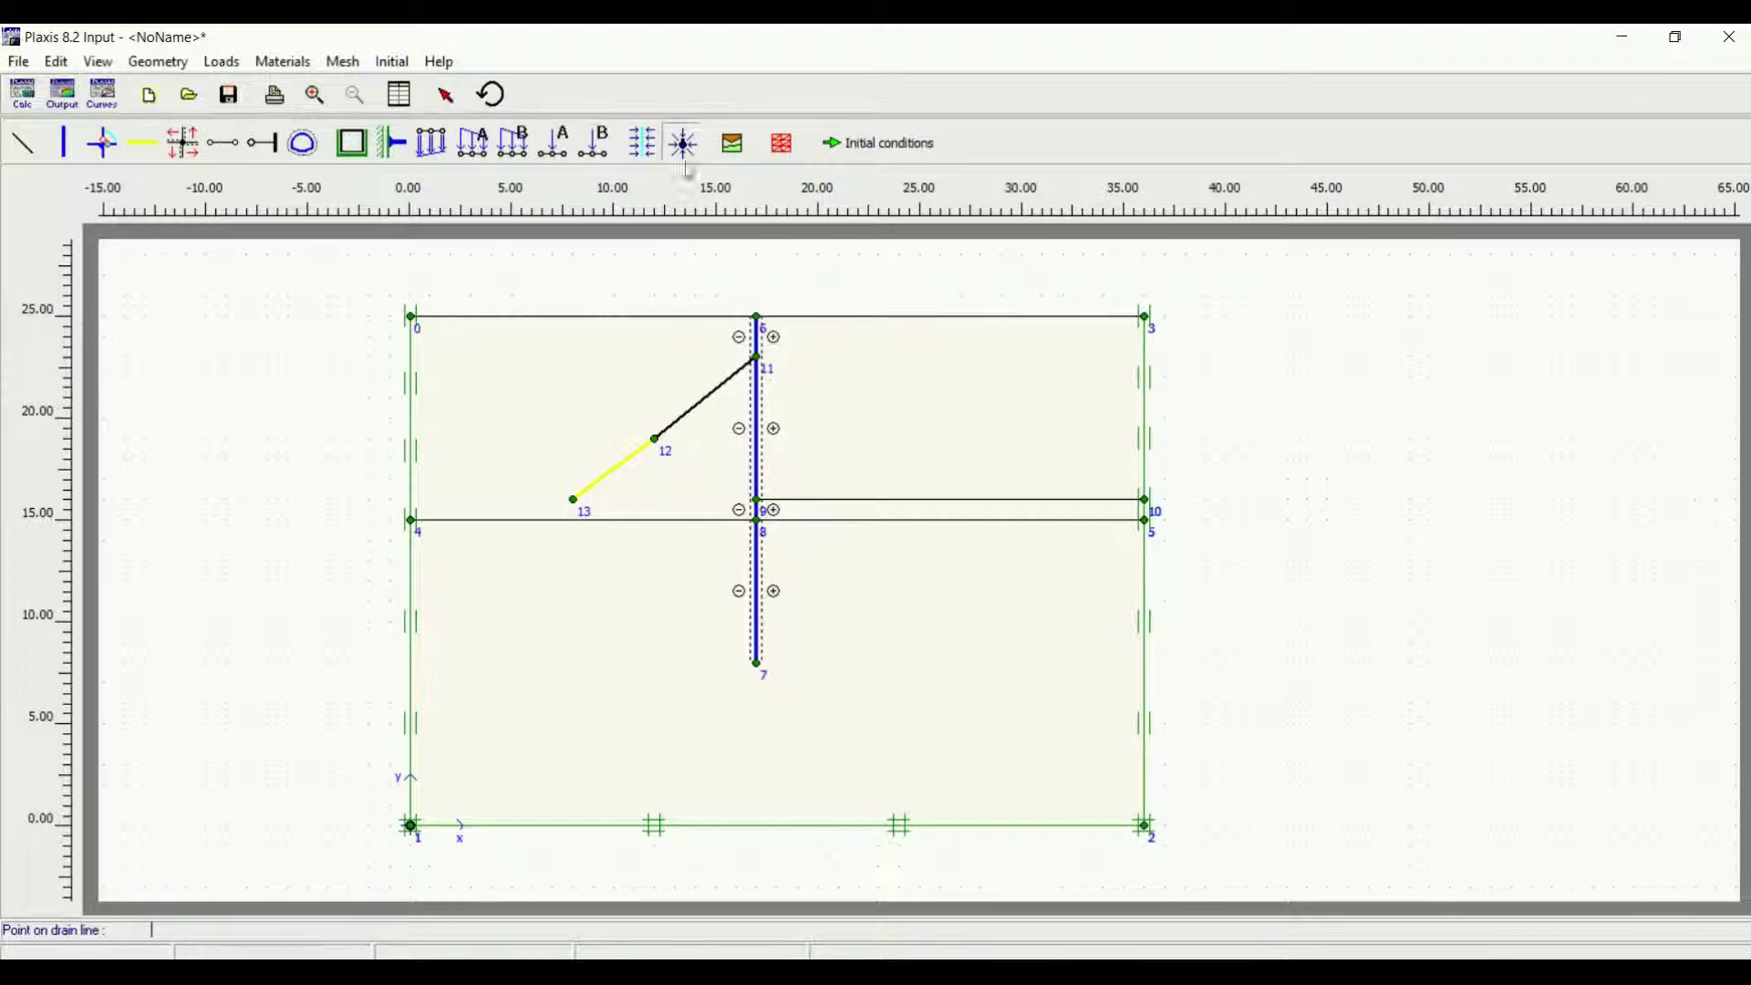
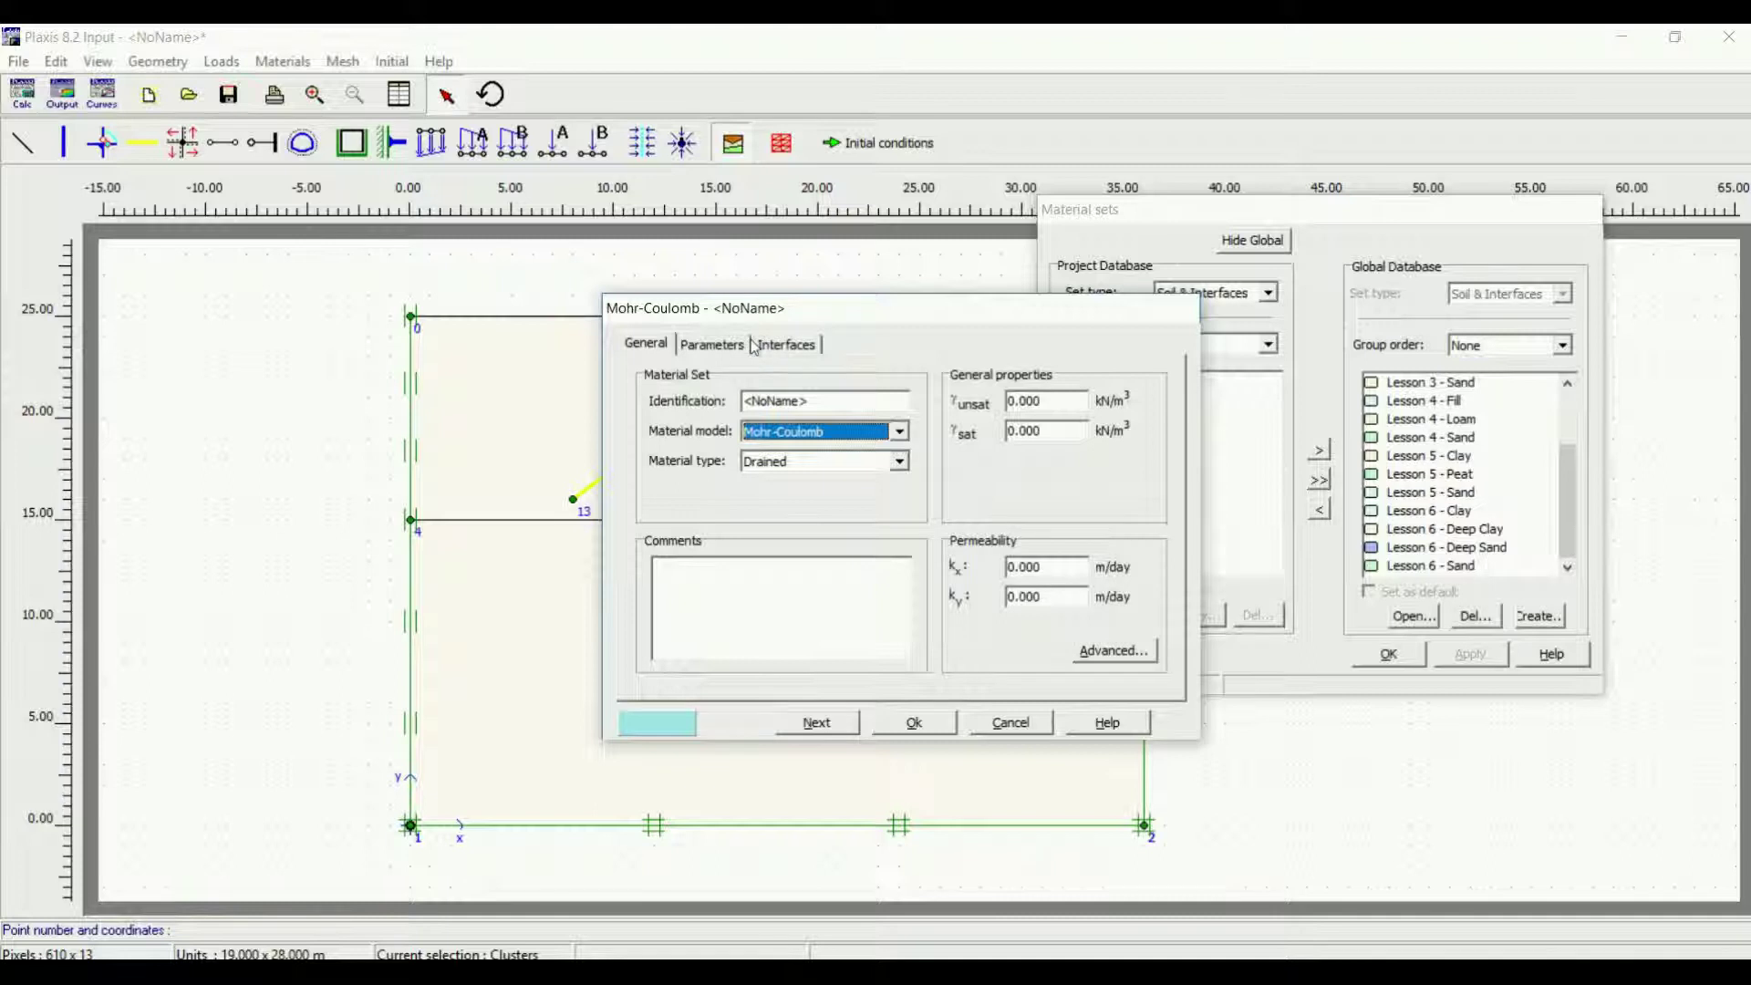
# Step: Examine the stiffness, strength and interface properties of a new Mohr-Coulomb material set, then cancel it
pyautogui.click(737, 345)
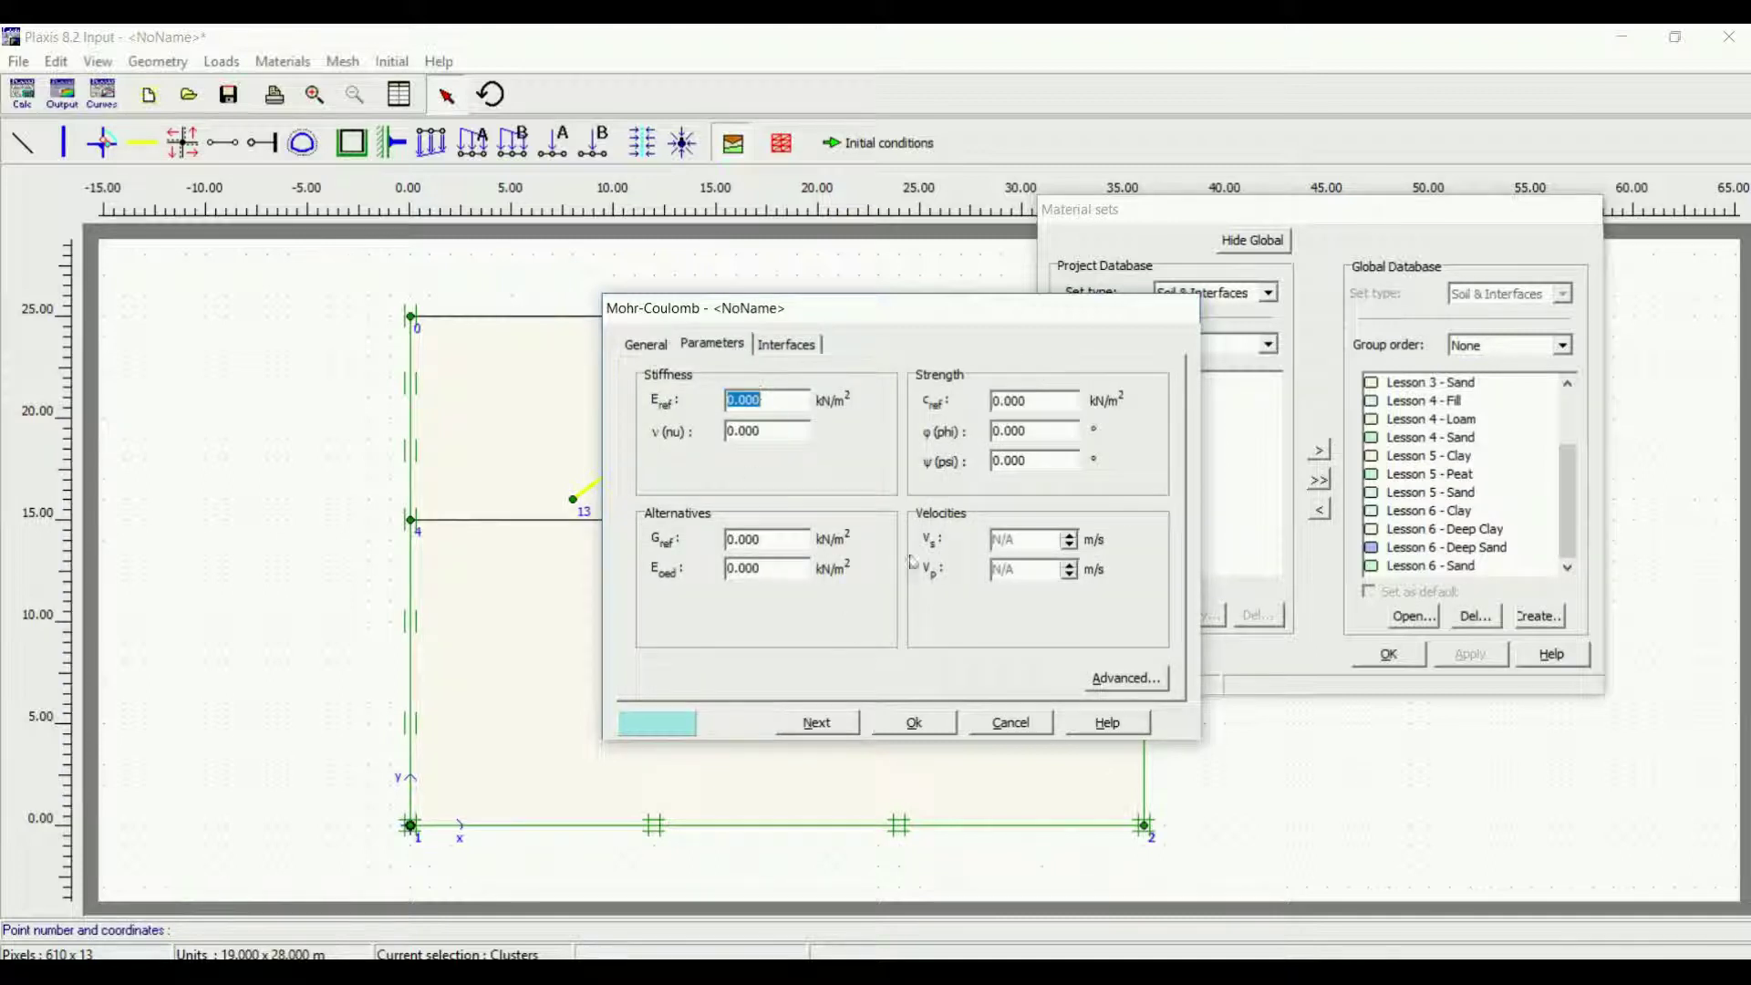
pyautogui.click(804, 348)
pyautogui.click(1023, 720)
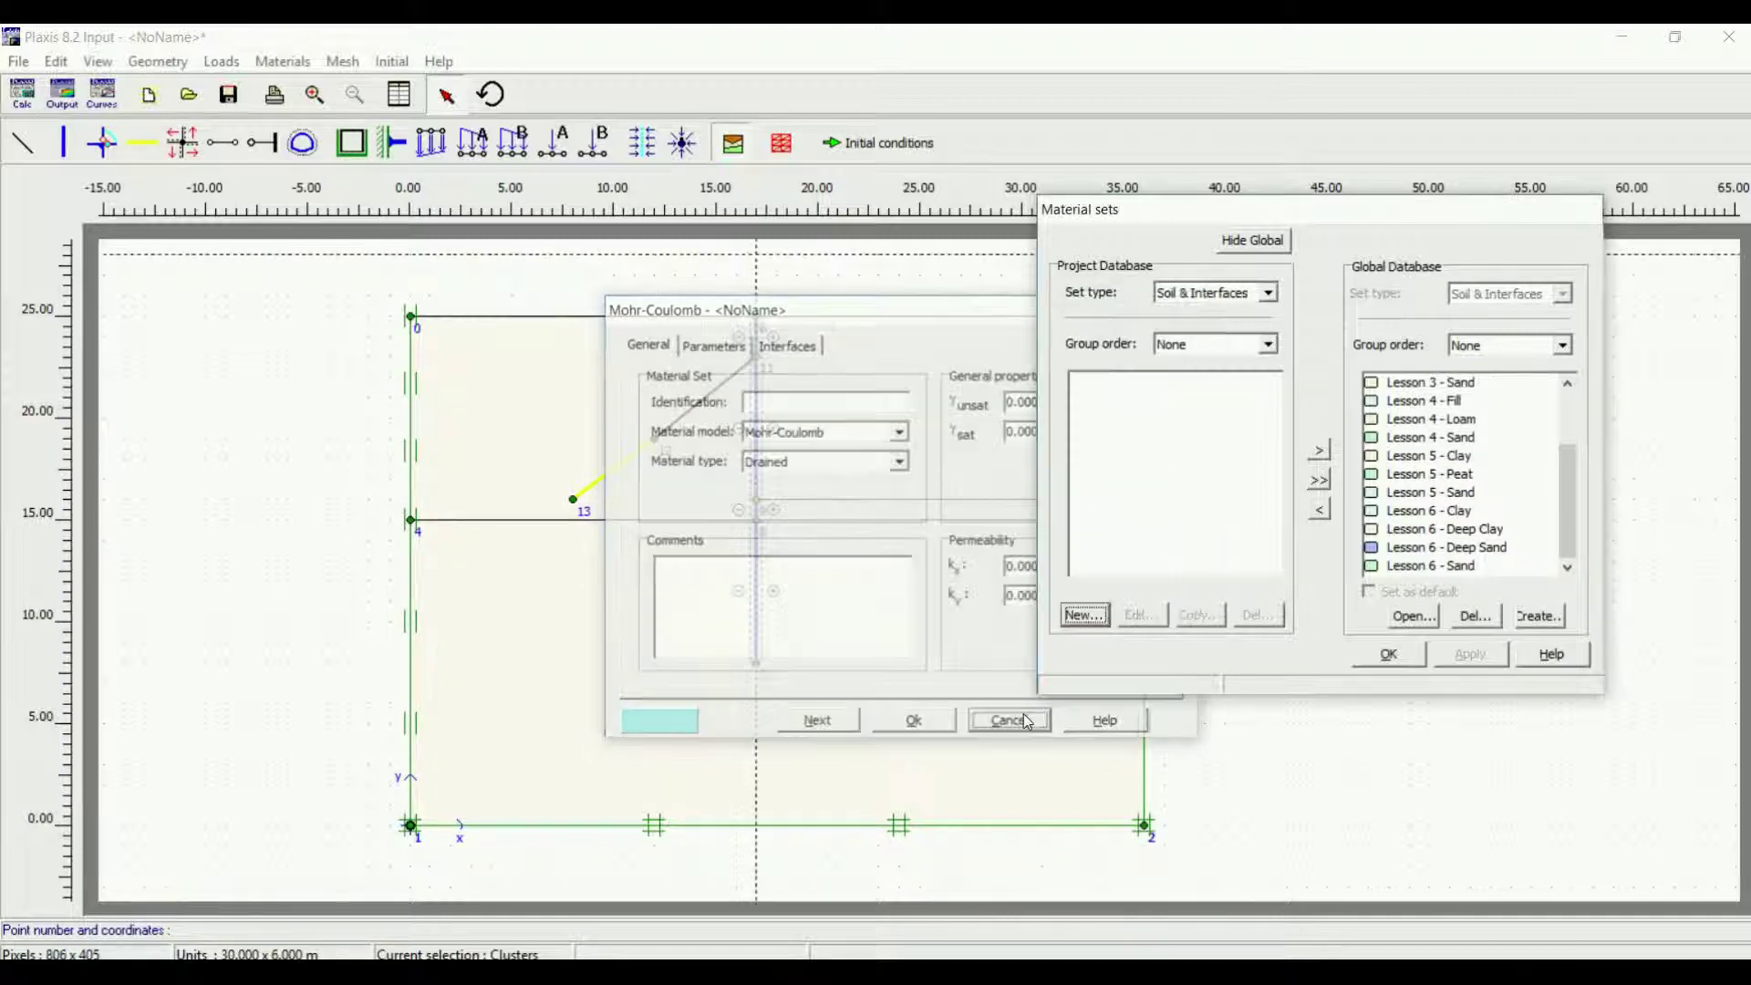
# Step: Copy the Lesson 3 - Sand and Lesson 2 - Clay soil sets from the global database into the project database
pyautogui.click(1421, 408)
pyautogui.click(1318, 509)
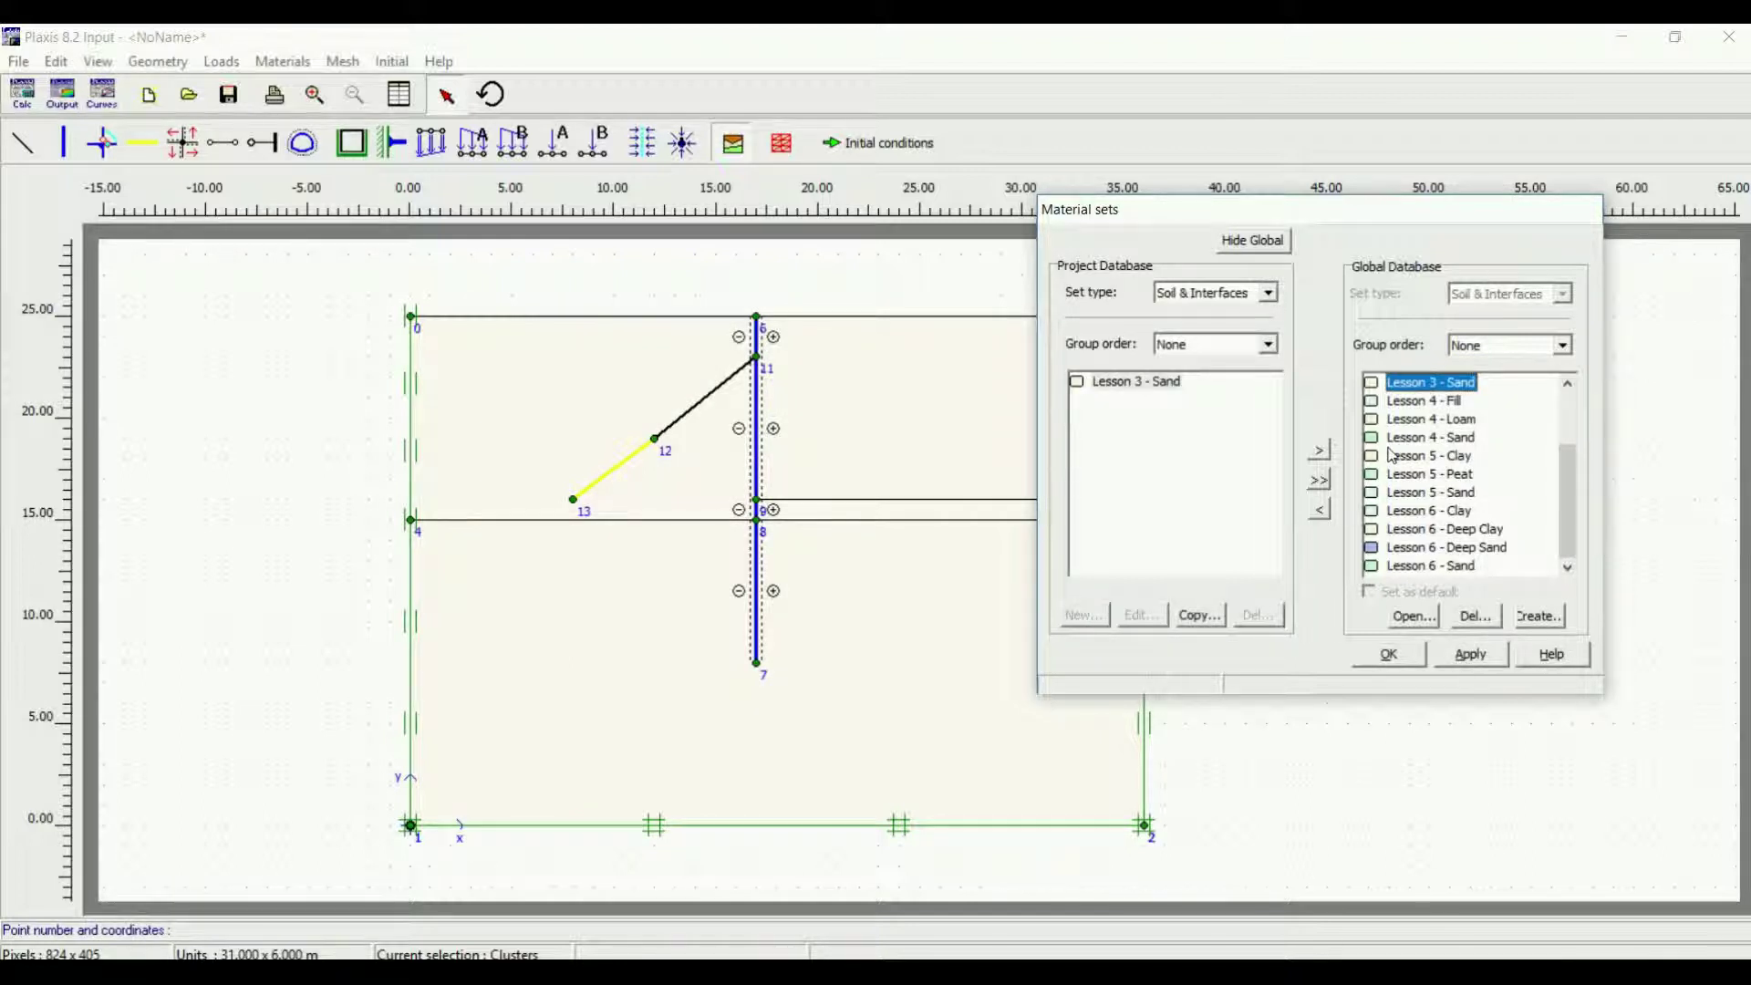
pyautogui.click(1319, 450)
pyautogui.click(1411, 402)
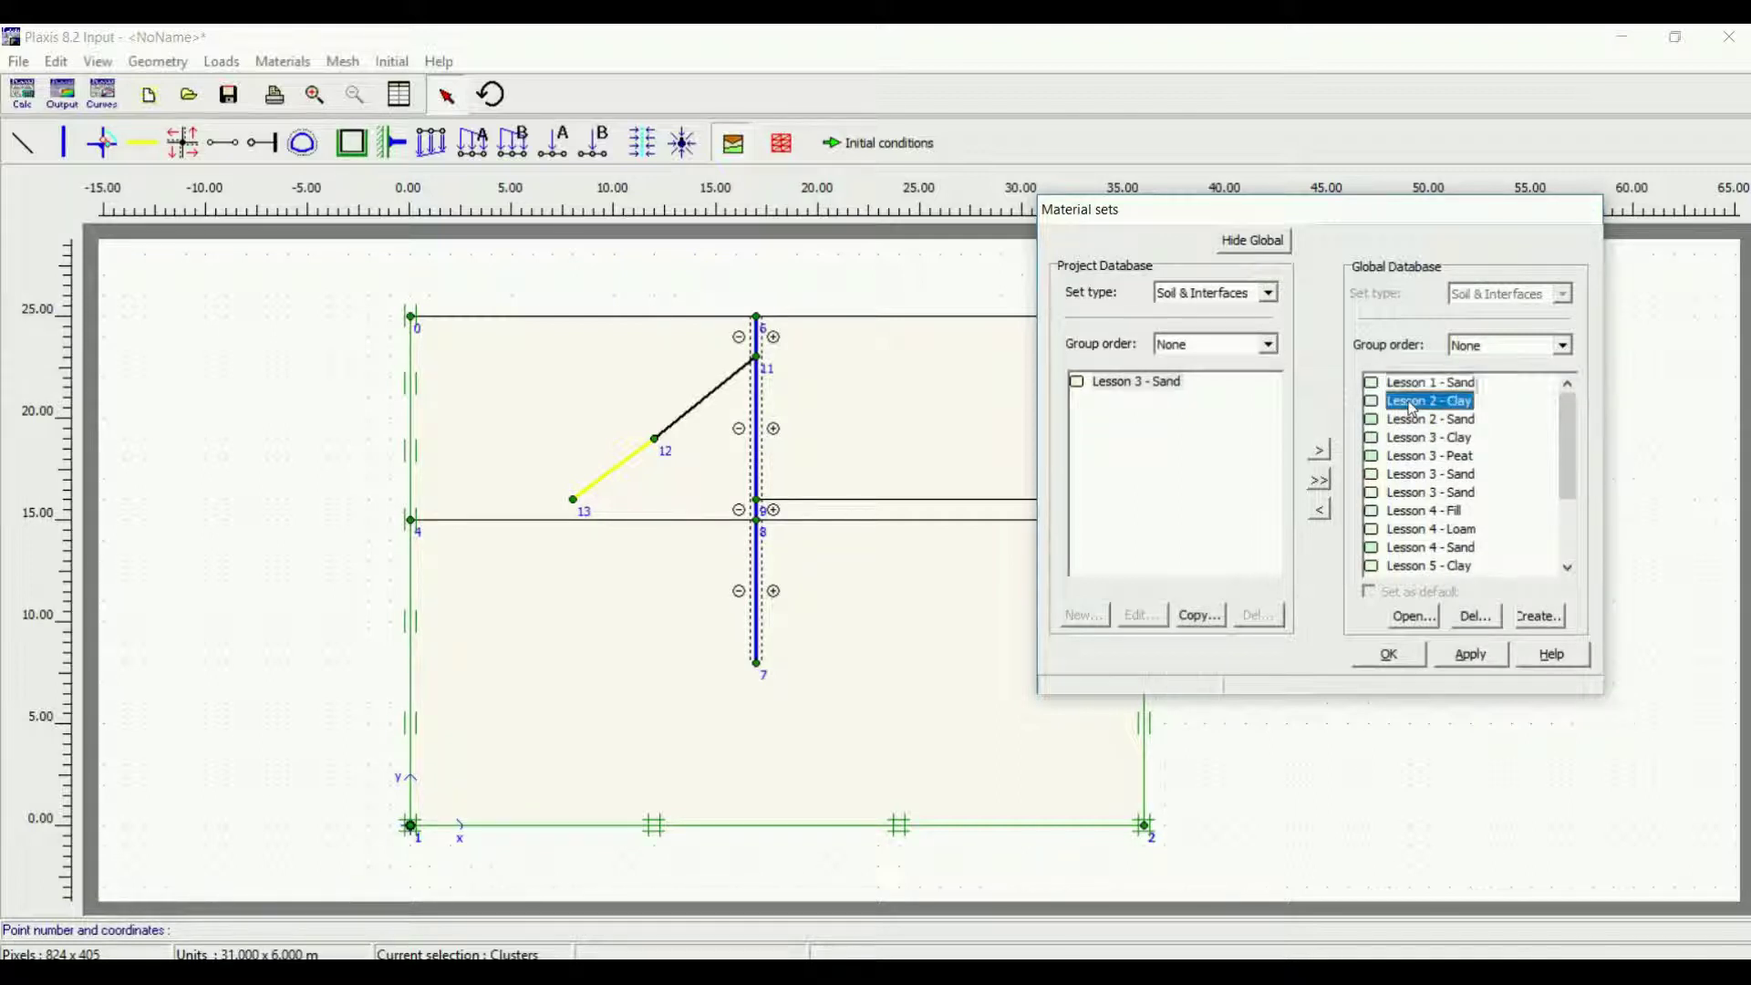
pyautogui.click(1320, 511)
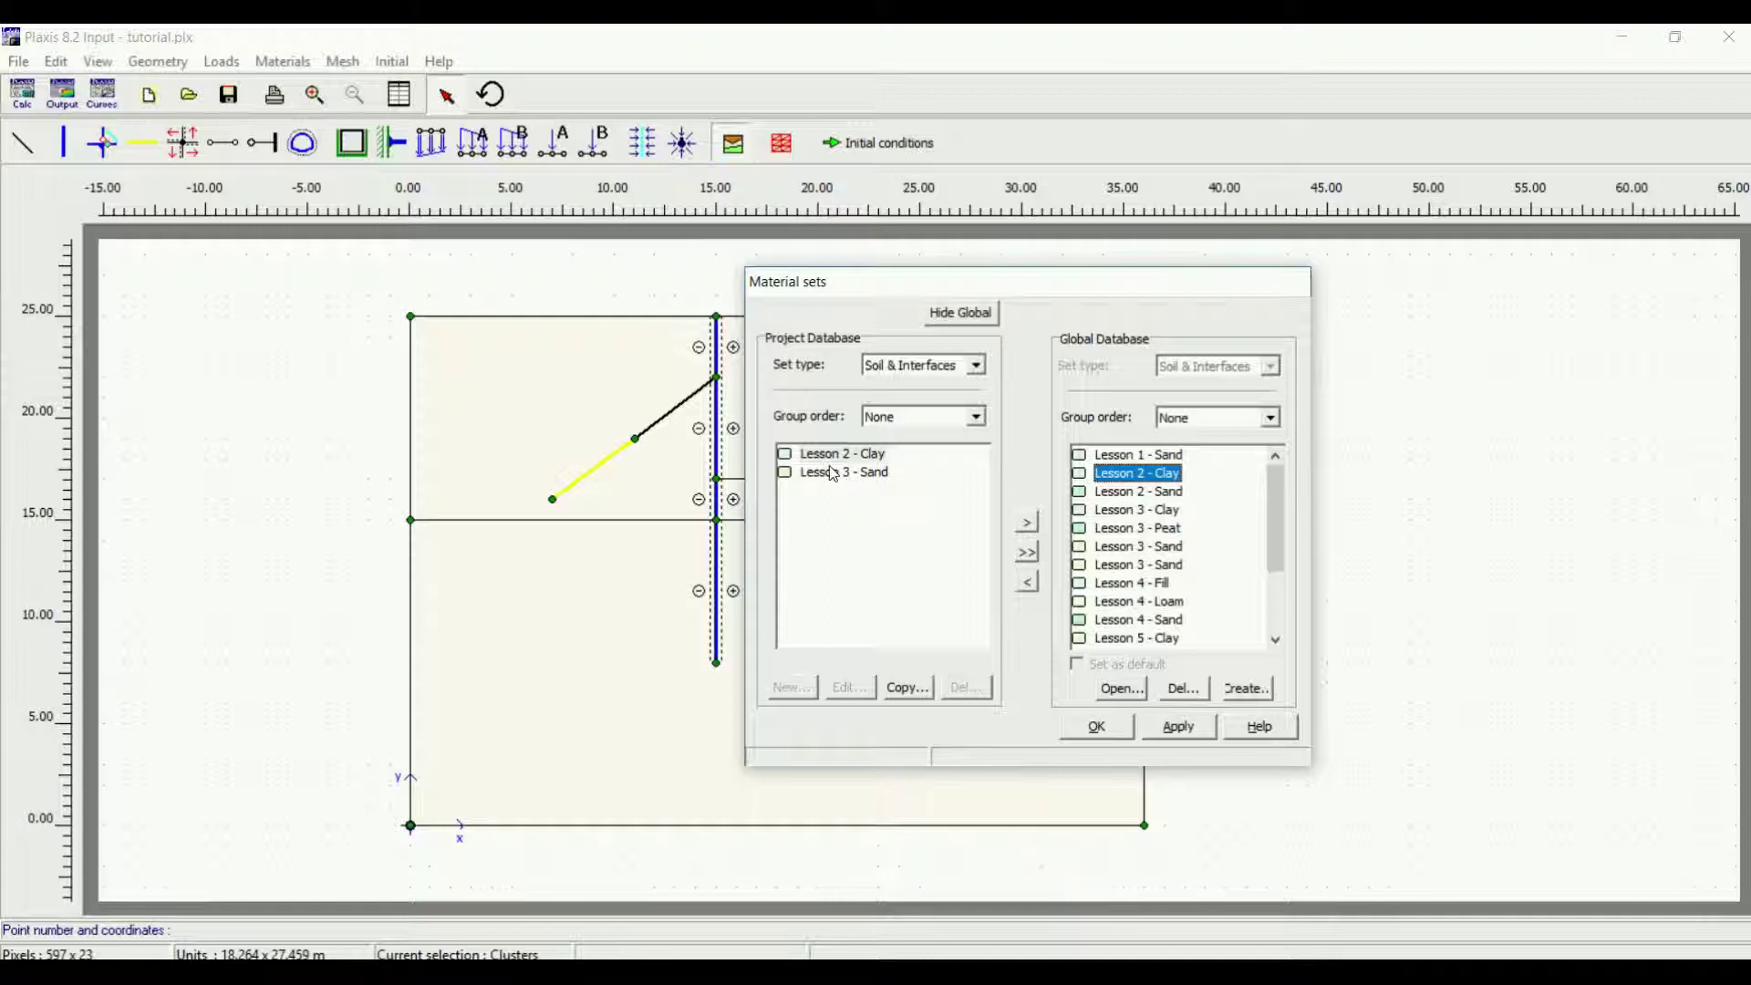
# Step: Assign Lesson 2 - Clay to all soil clusters above y = 15 on both sides of the wall
pyautogui.moveTo(832, 461); pyautogui.dragTo(558, 417)
pyautogui.moveTo(860, 284); pyautogui.dragTo(1126, 296)
pyautogui.moveTo(1107, 465); pyautogui.dragTo(922, 458)
pyautogui.moveTo(1084, 475); pyautogui.dragTo(960, 502)
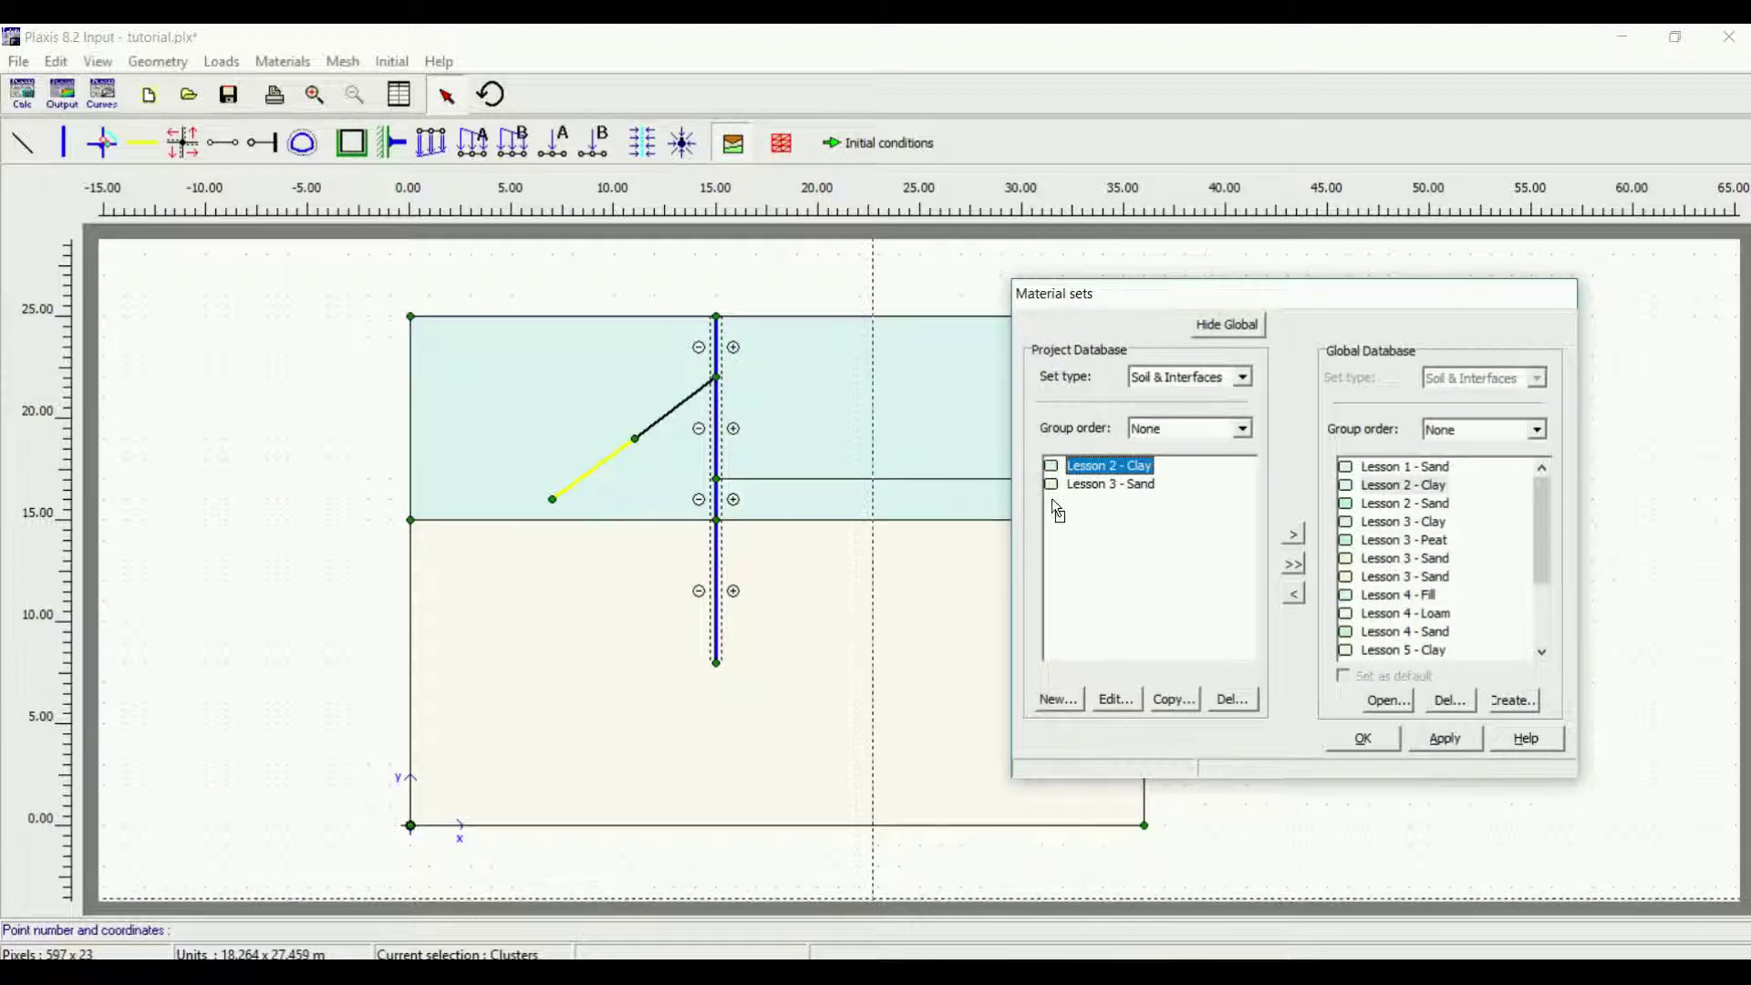
pyautogui.hotkey('ctrl', 's')
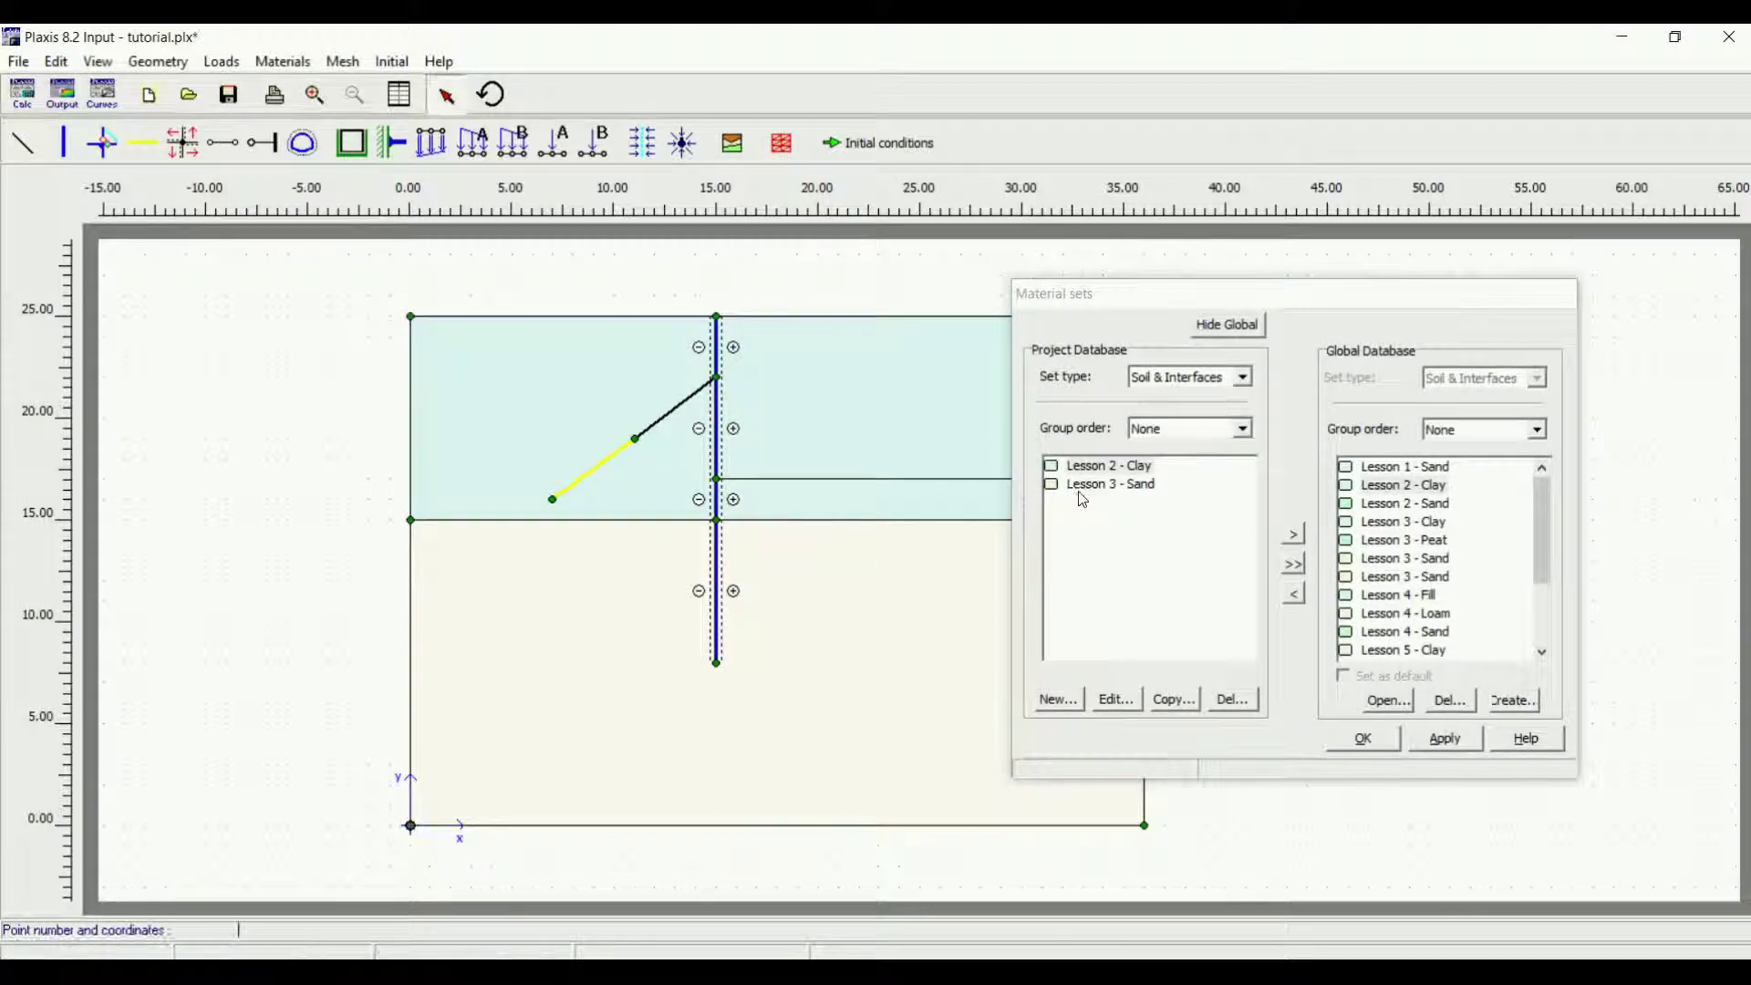
# Step: Assign Lesson 3 - Sand to the soil clusters above y = 15 and Lesson 2 - Clay to those below, and apply standard fixities
pyautogui.moveTo(1081, 492); pyautogui.dragTo(932, 453)
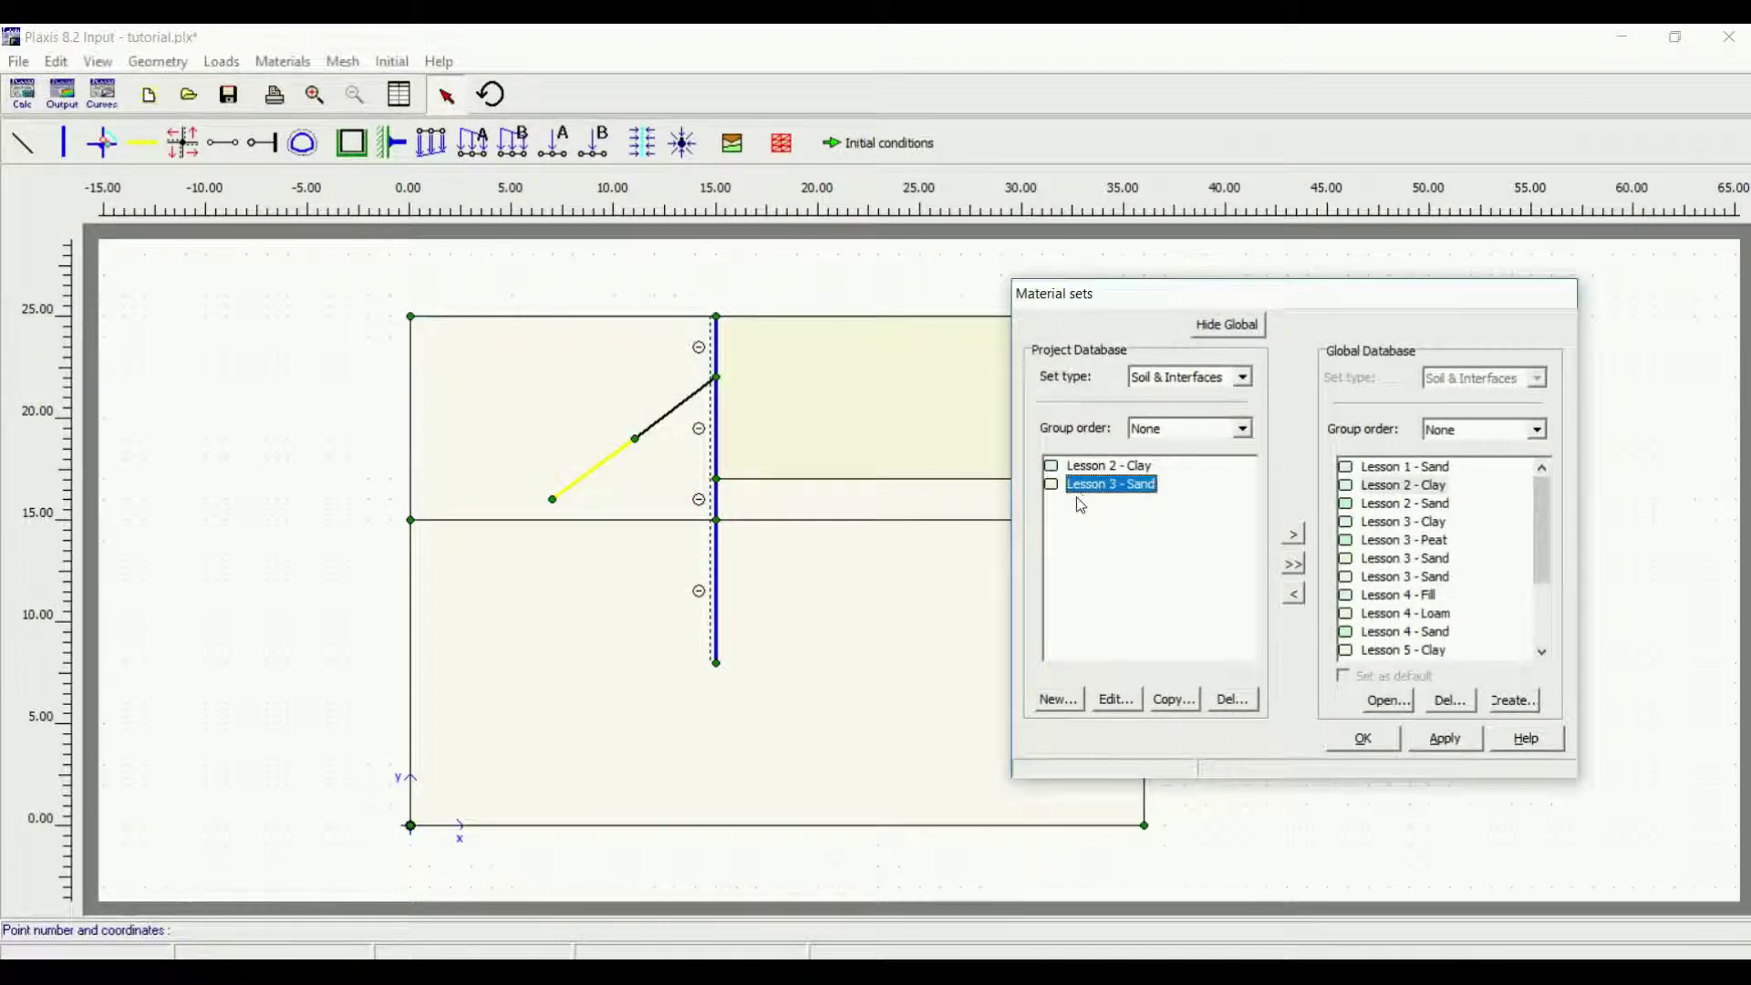
pyautogui.moveTo(1091, 501); pyautogui.dragTo(620, 413)
pyautogui.moveTo(1108, 465); pyautogui.dragTo(912, 675)
pyautogui.click(431, 143)
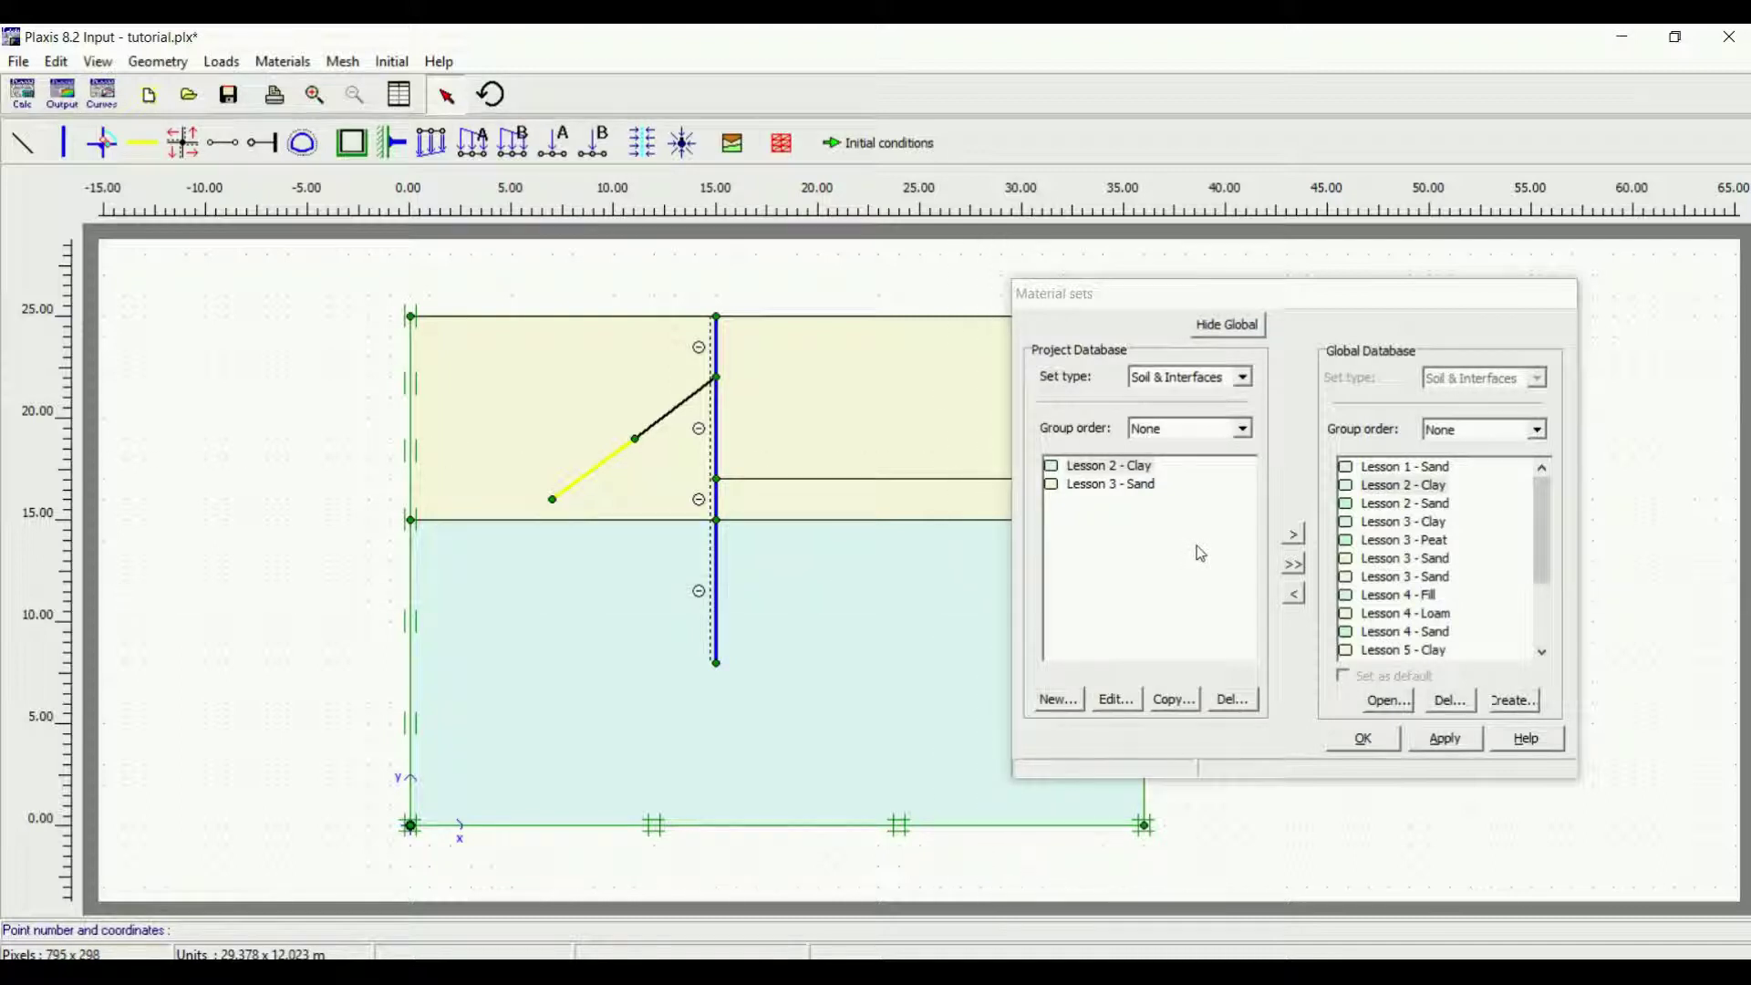
# Step: Copy the Lesson 4 - Grout body set from the global database, assign it to the geogrid, and save the project
pyautogui.click(1242, 378)
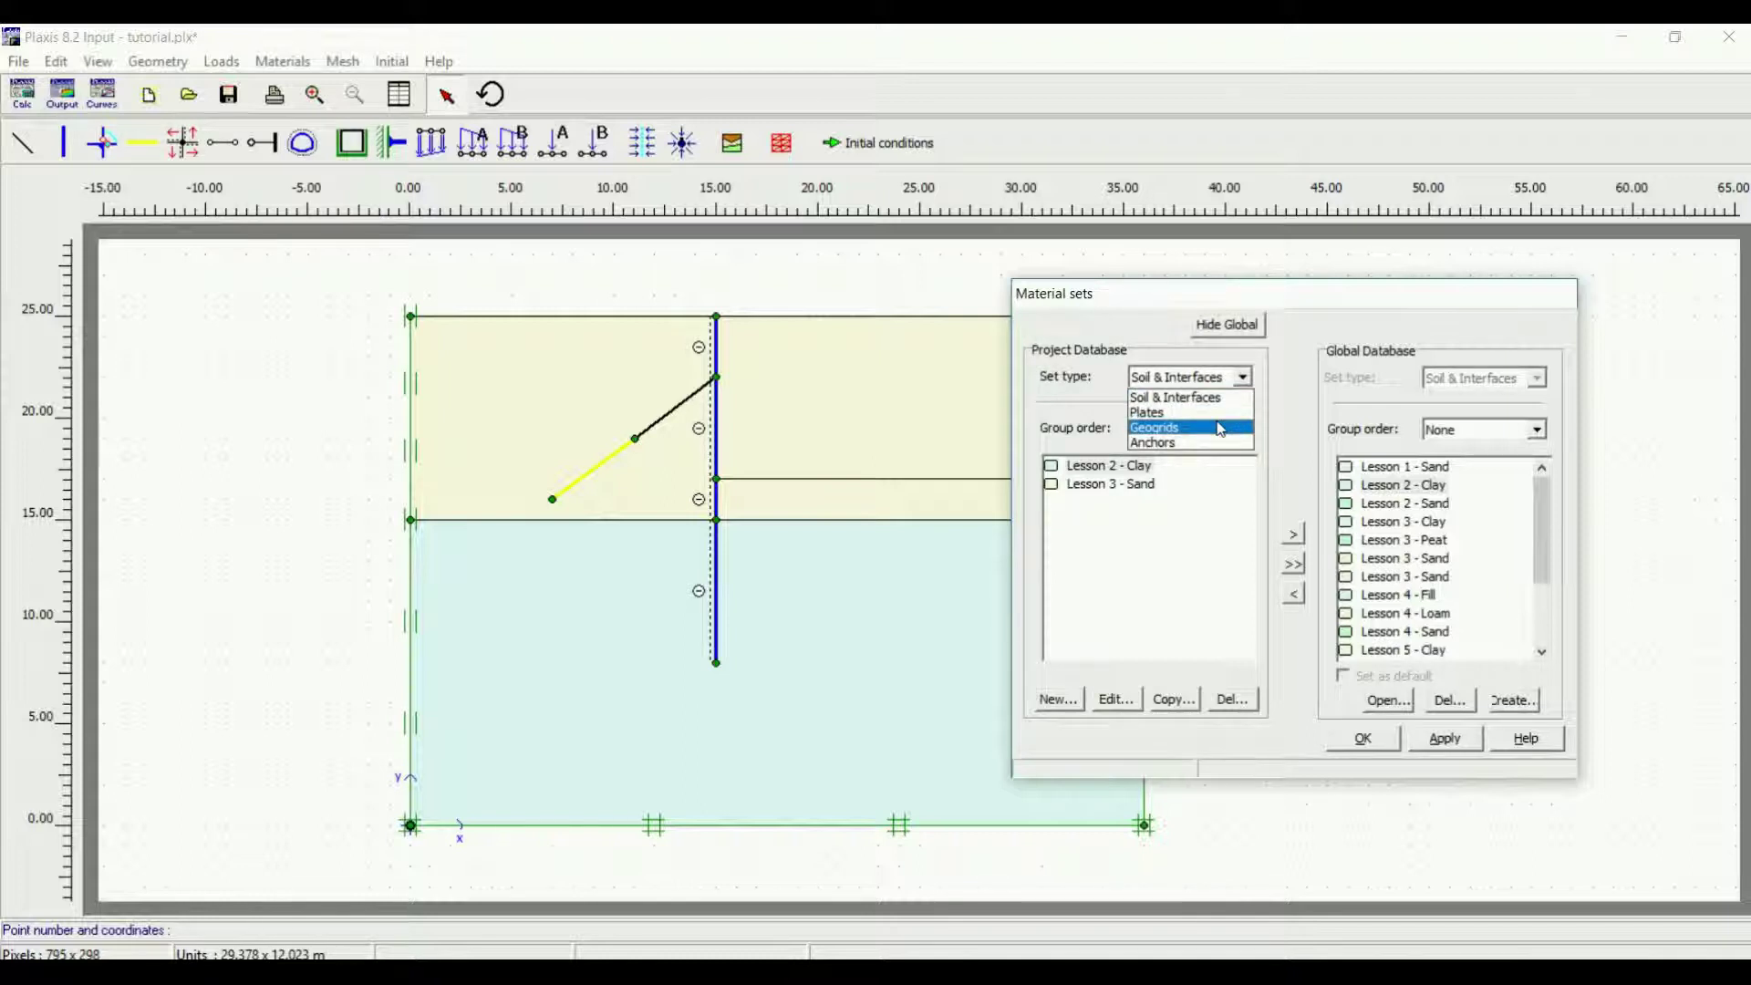
pyautogui.click(1219, 430)
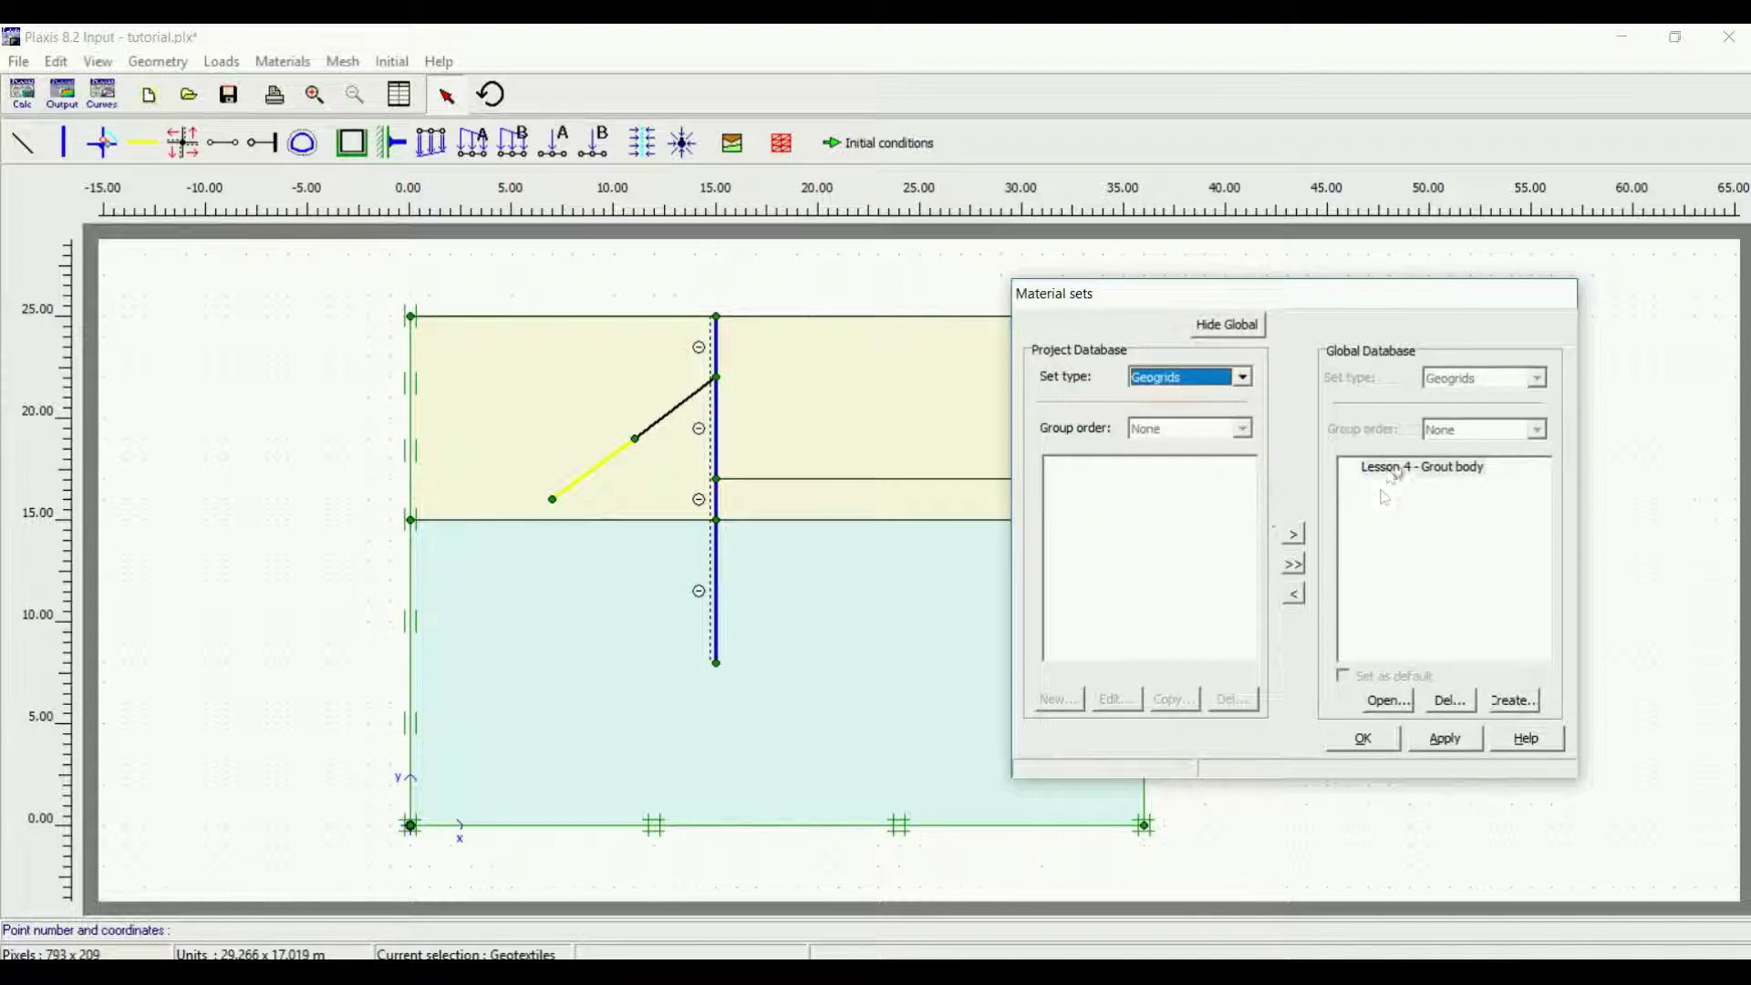
pyautogui.click(1299, 594)
pyautogui.moveTo(1123, 480); pyautogui.dragTo(584, 476)
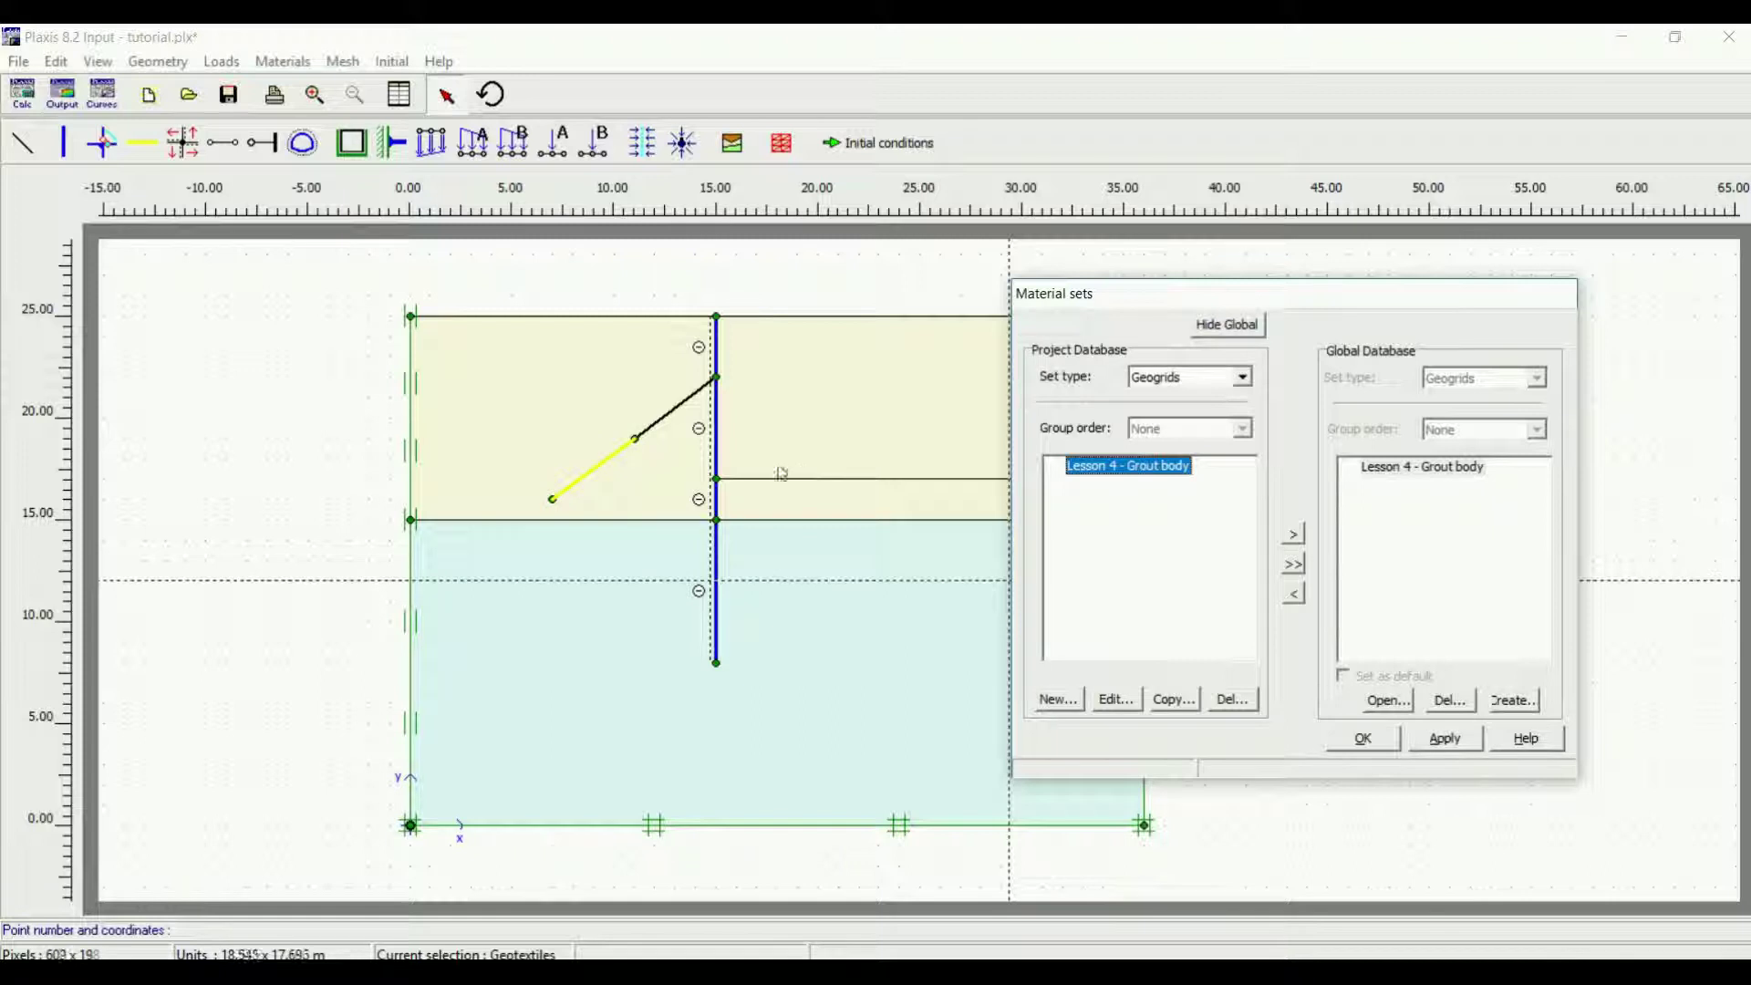
pyautogui.click(18, 61)
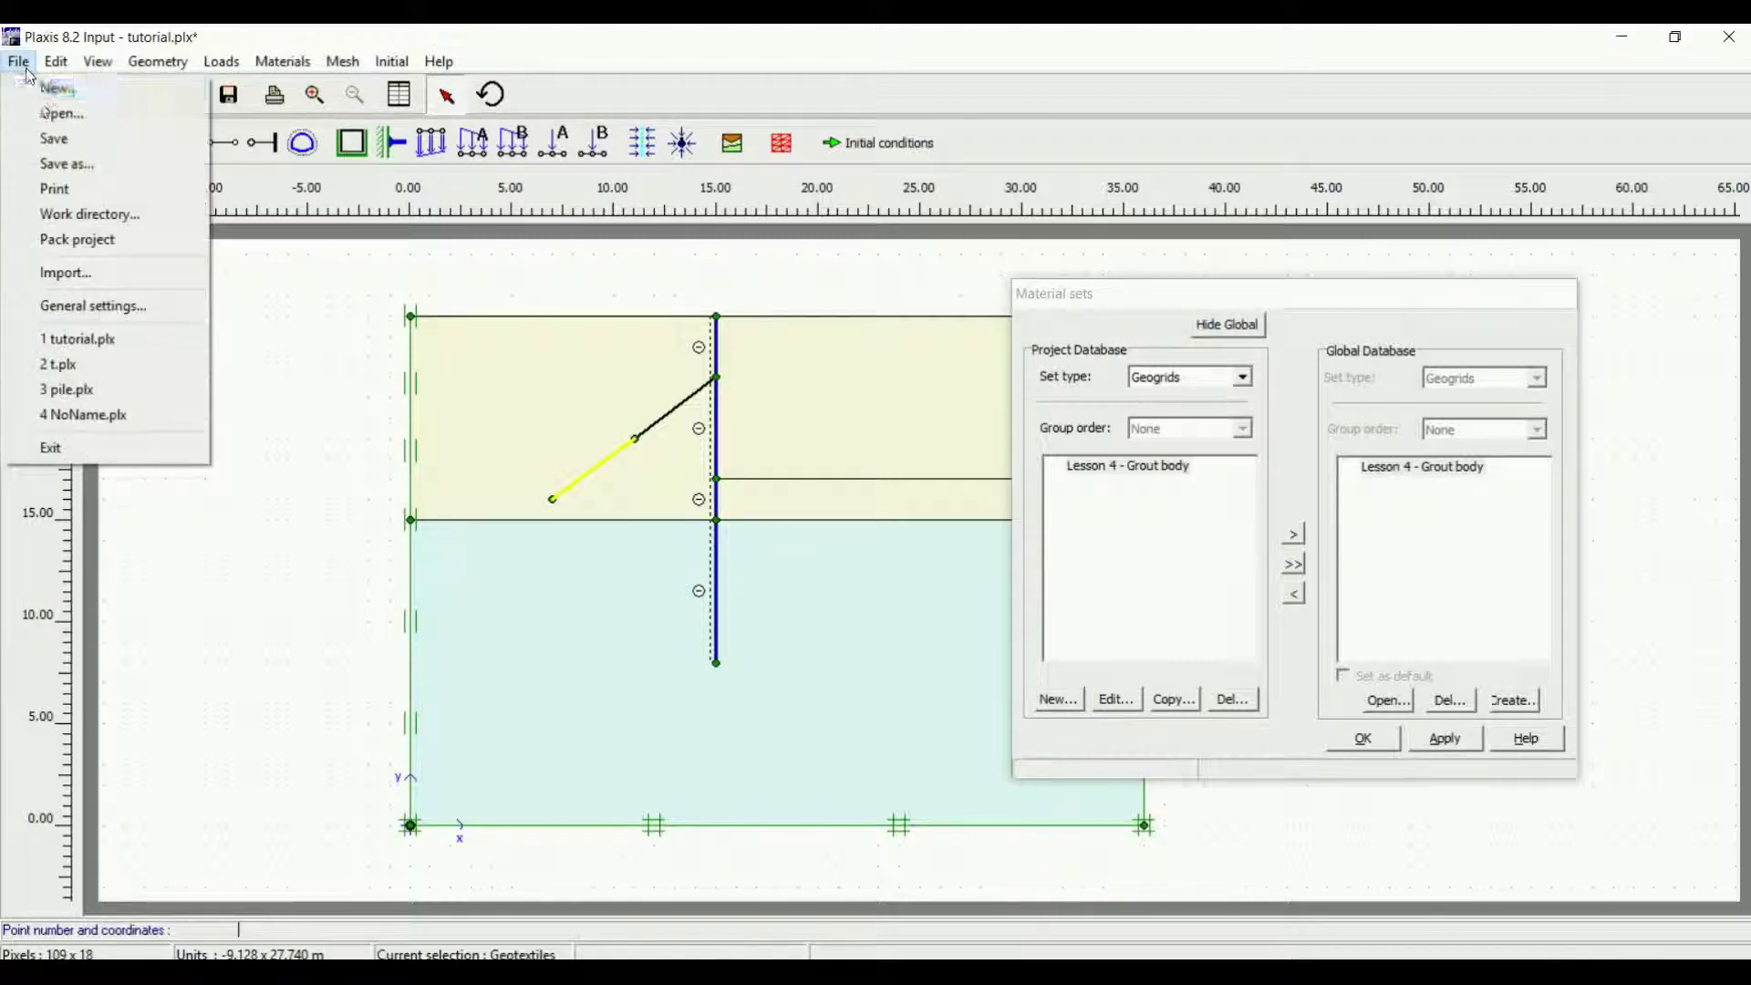
pyautogui.click(64, 149)
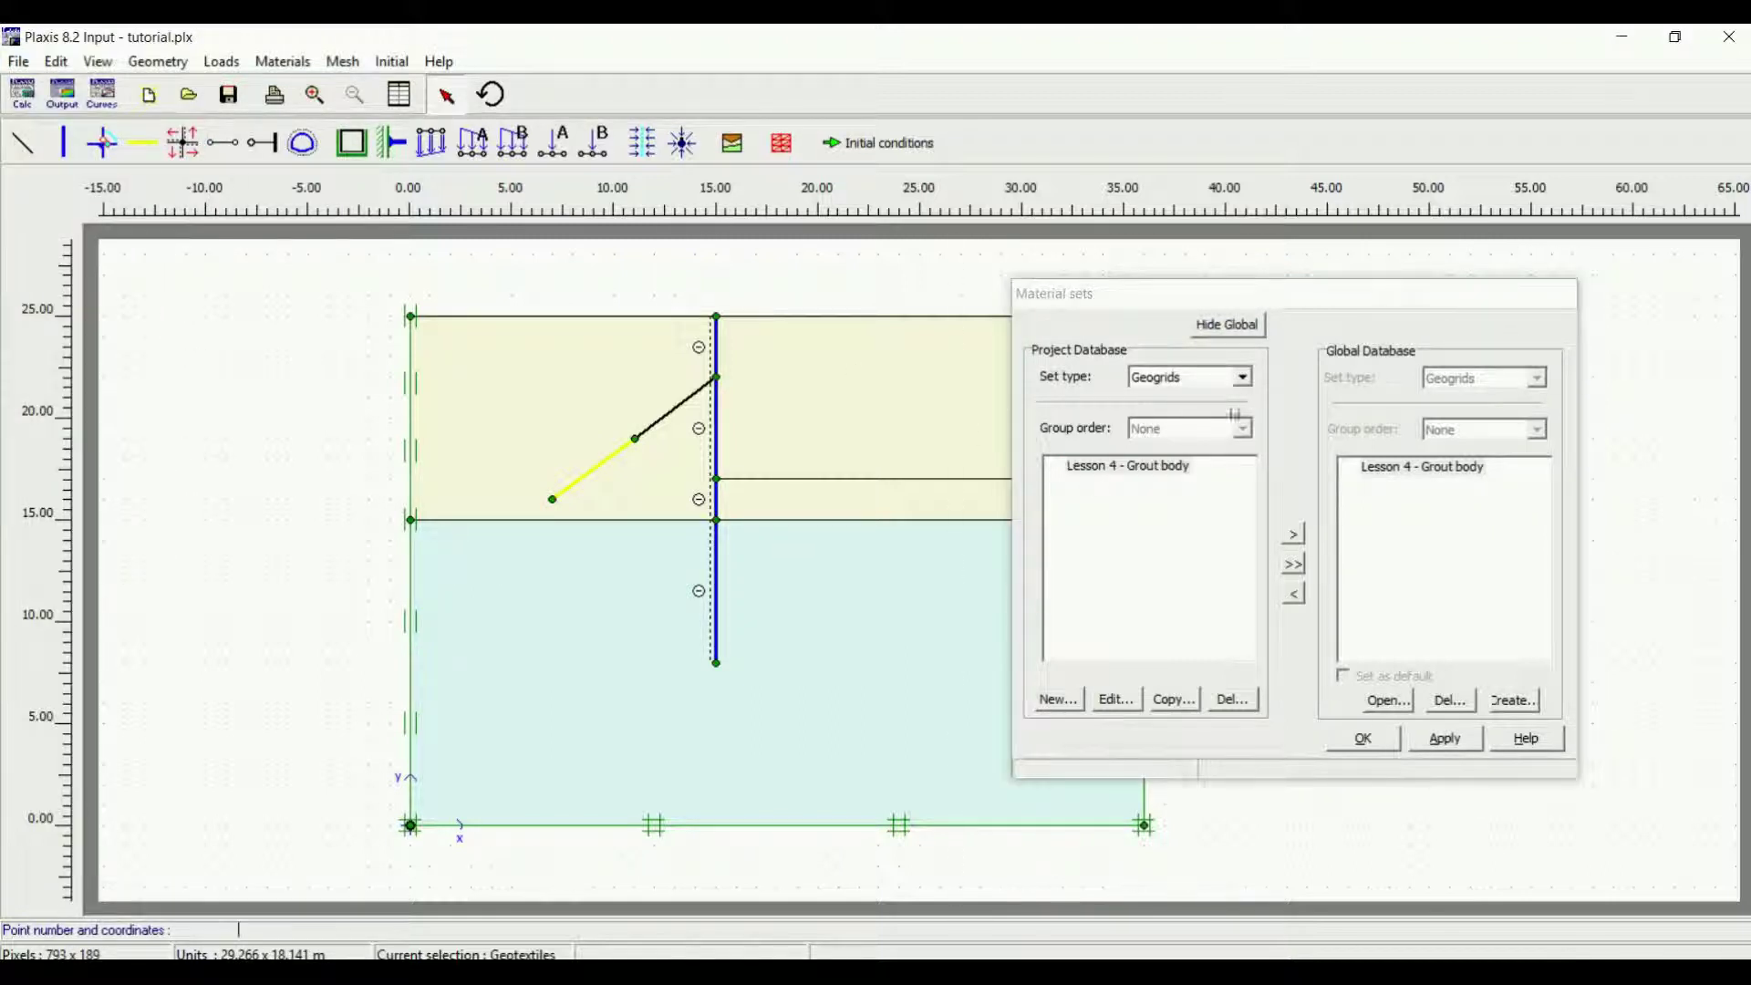
# Step: Copy the Lesson 6 - Pile Toe plate set from the global database into the project database and assign it to the wall
pyautogui.click(1244, 379)
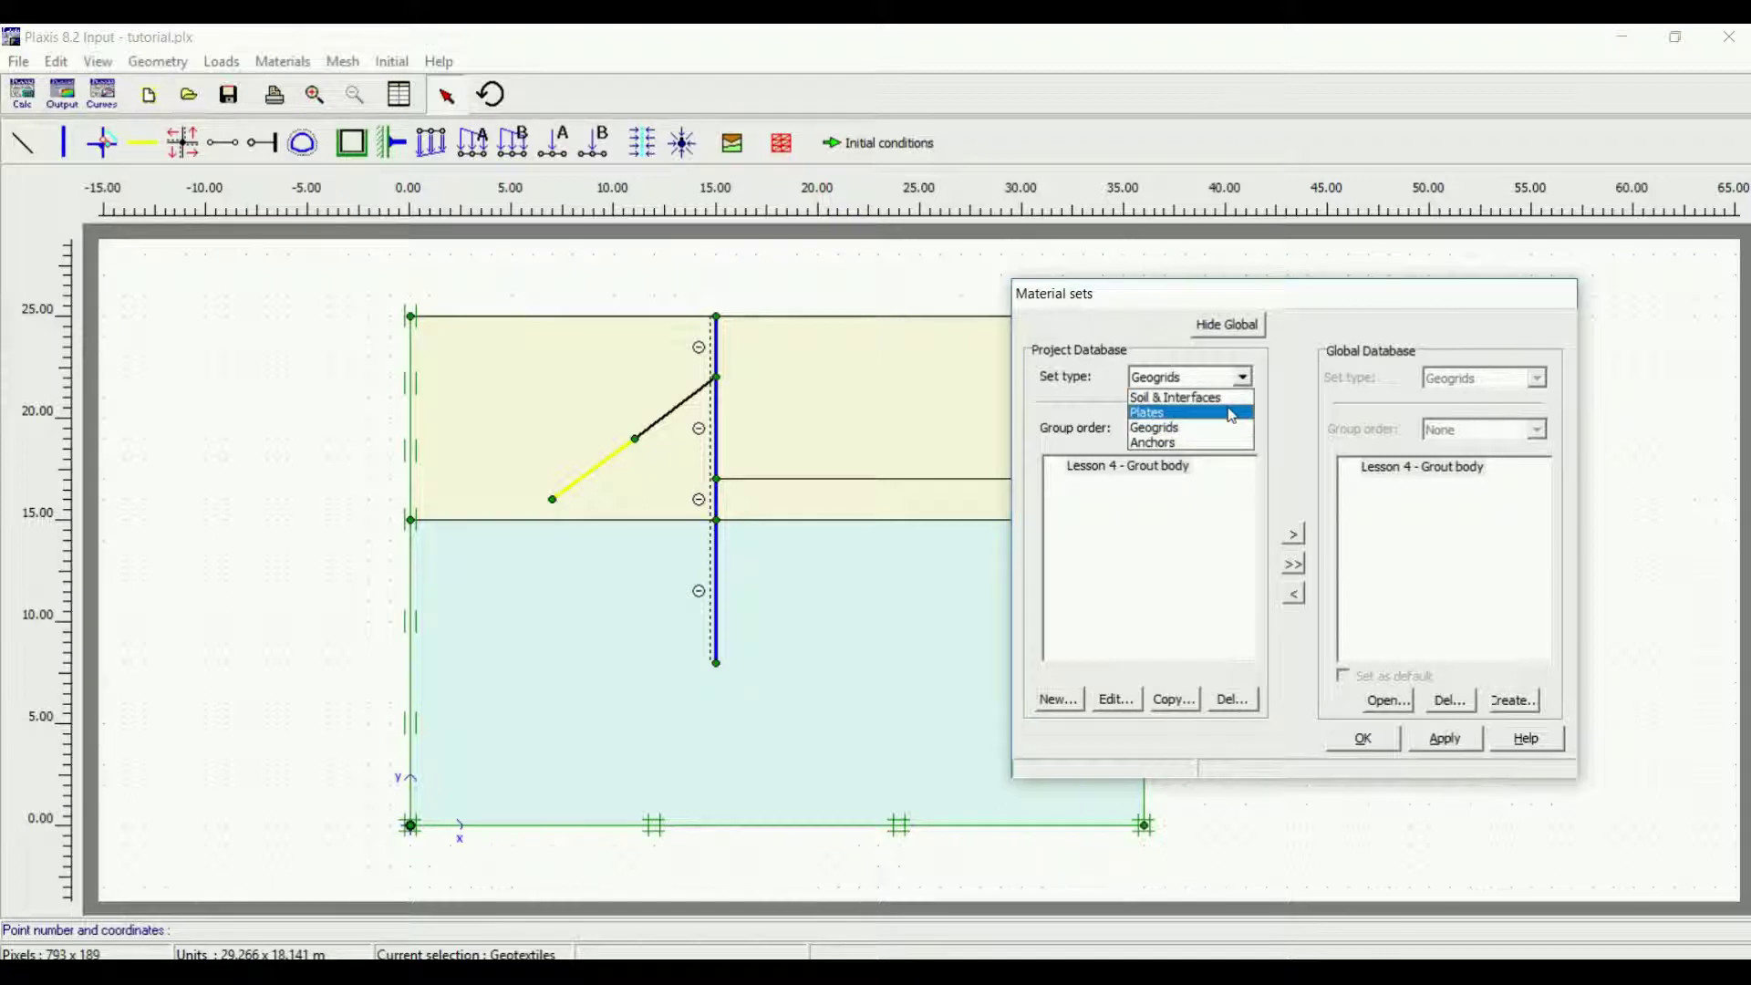
pyautogui.click(1222, 413)
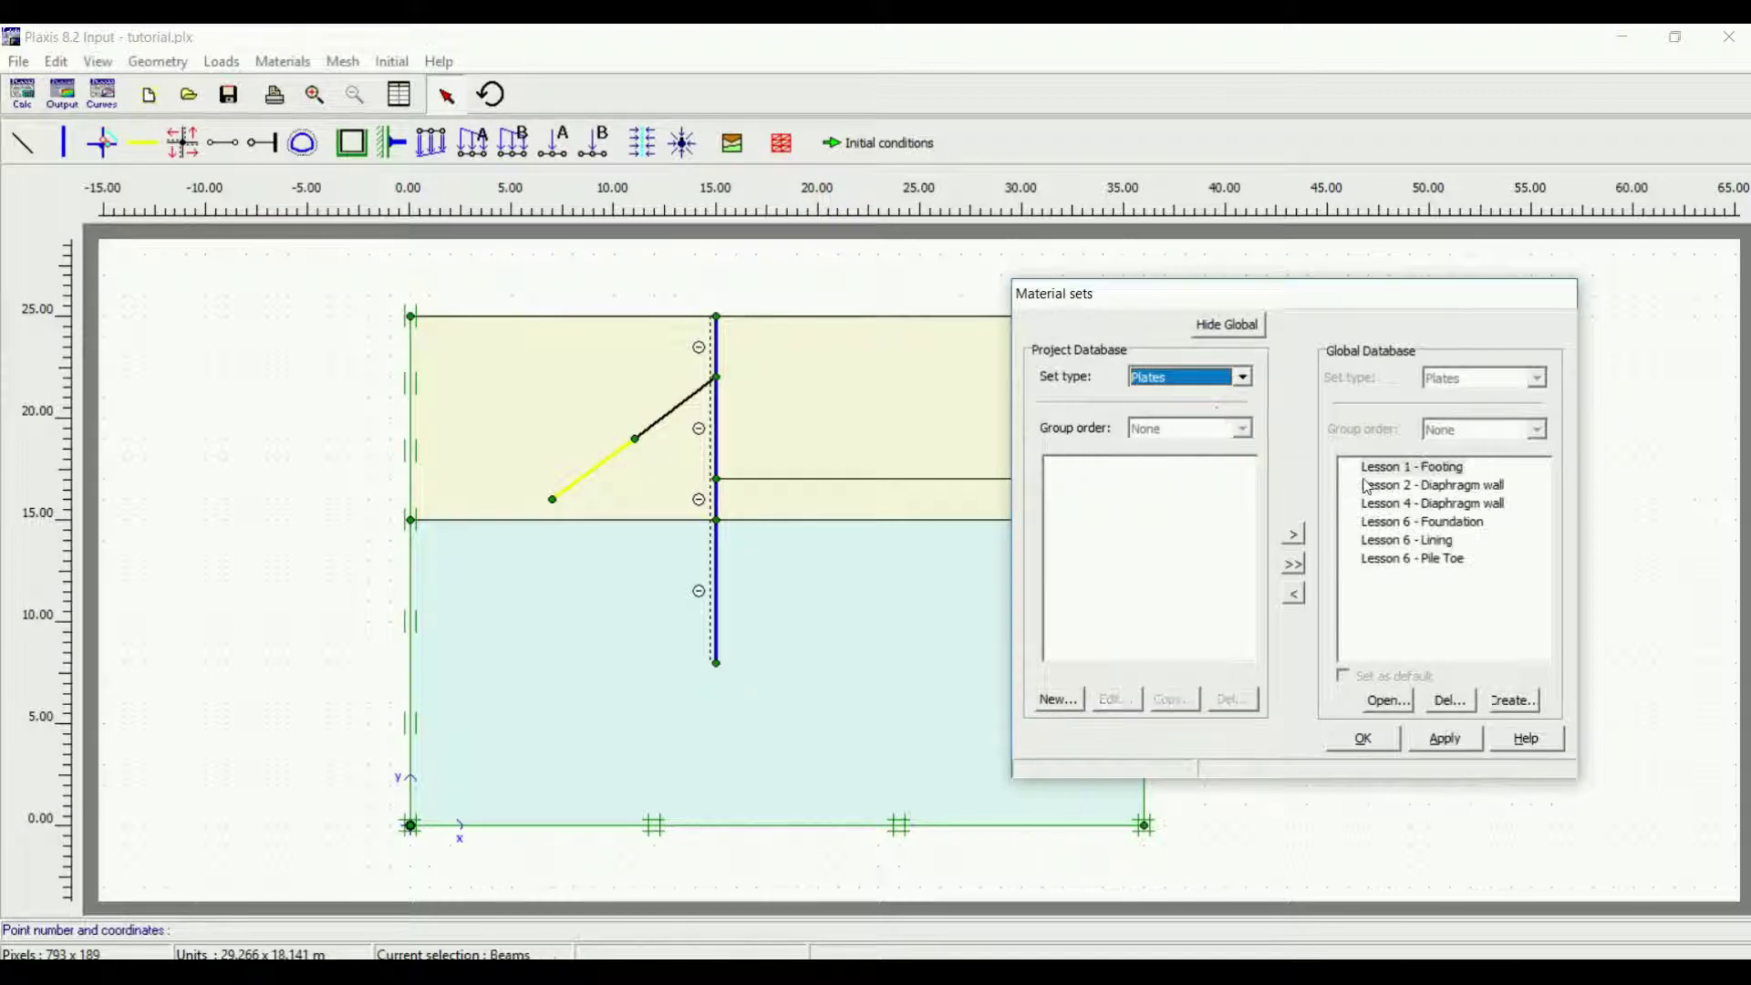
pyautogui.click(1405, 559)
pyautogui.click(1294, 593)
pyautogui.click(1119, 467)
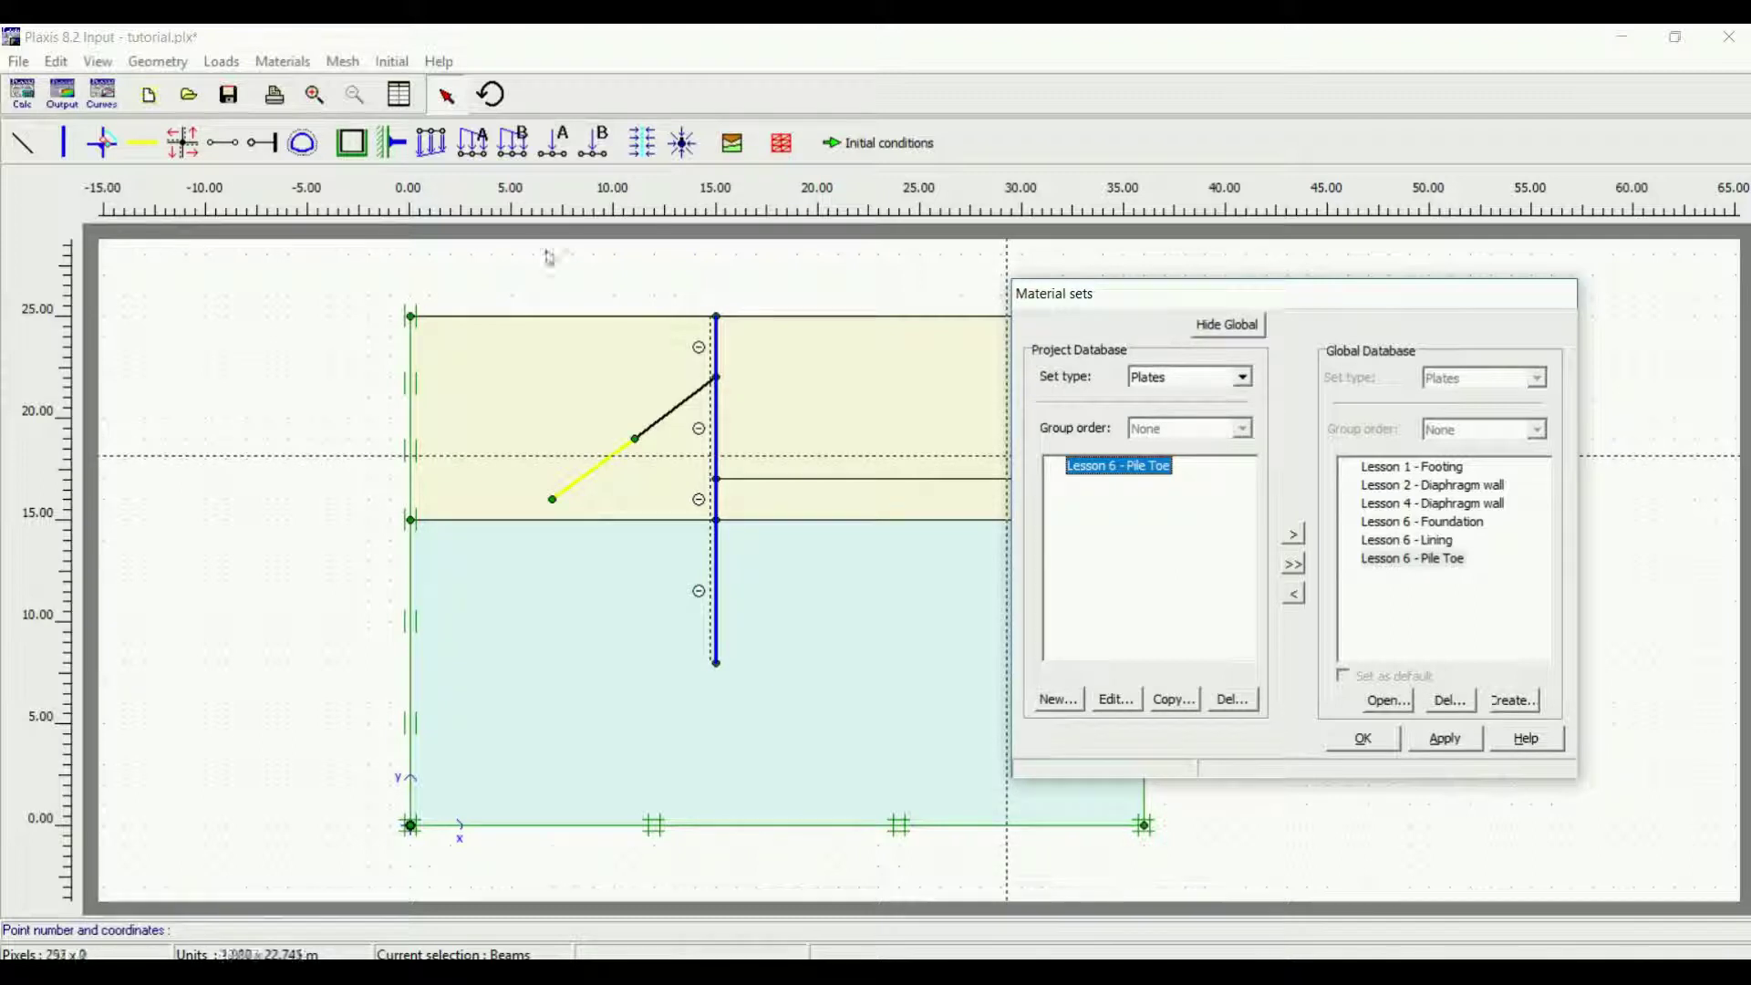
# Step: Copy the first Lesson 2 - Strut anchor set from the global database into the project and assign it to the inclined anchor
pyautogui.click(1241, 384)
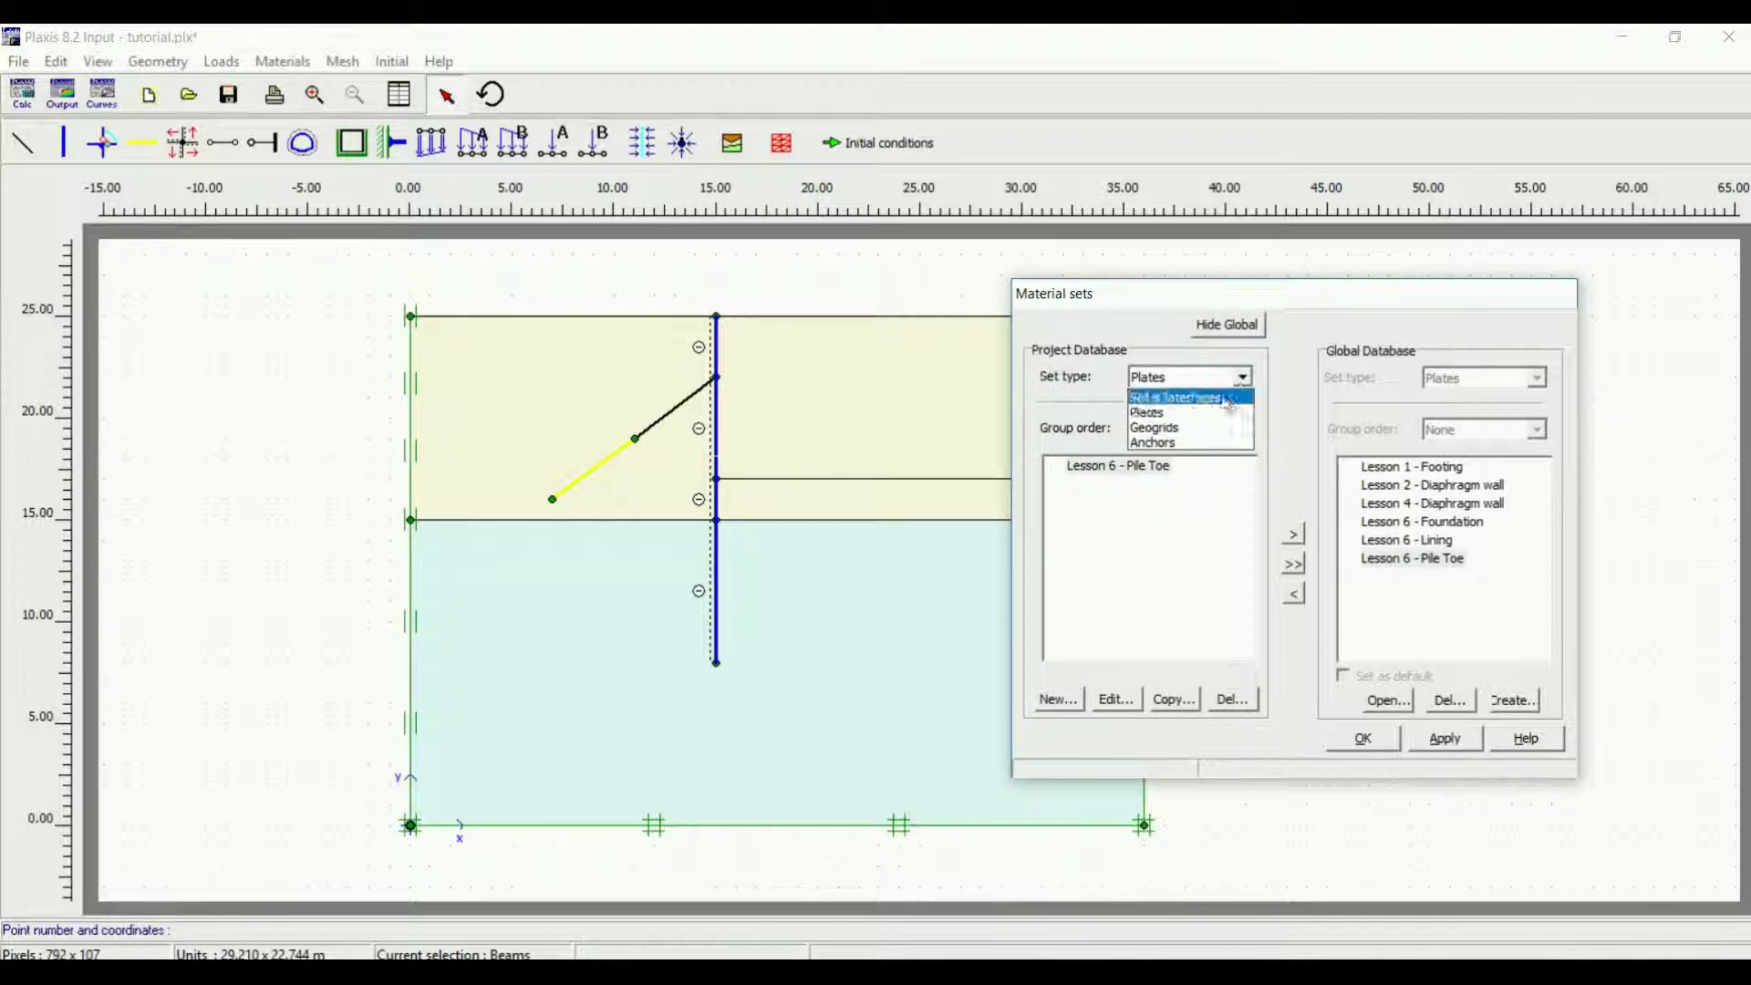
pyautogui.click(1222, 442)
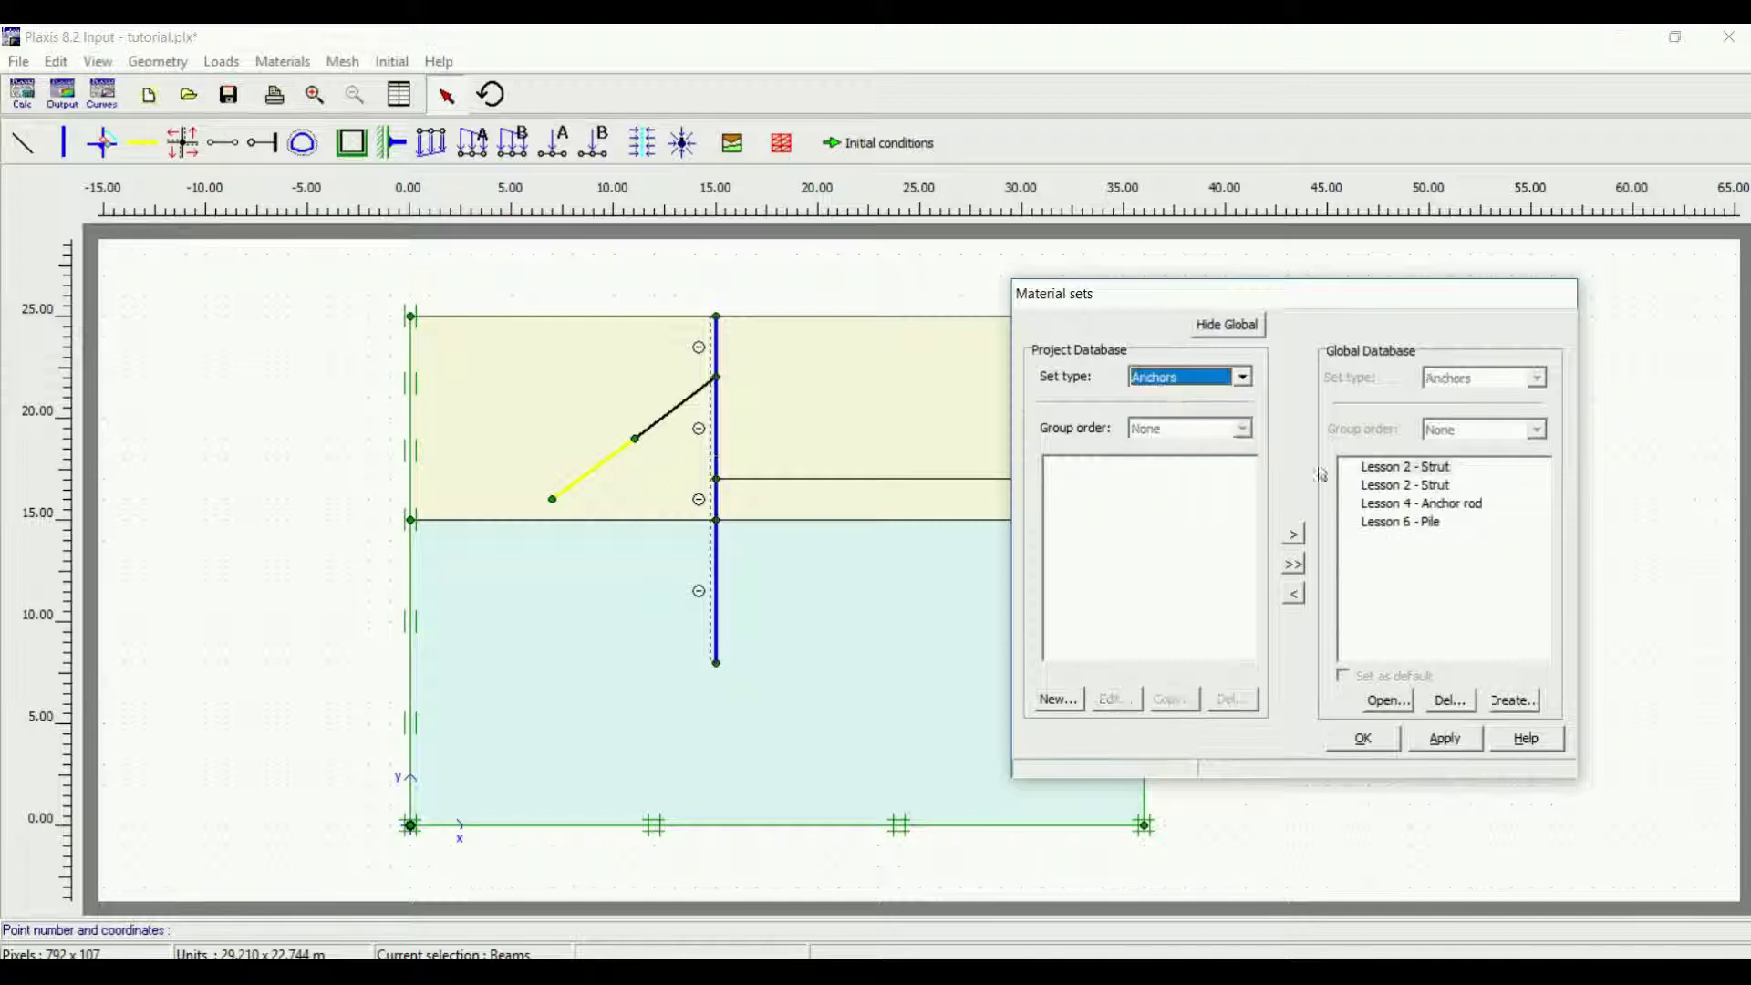
pyautogui.click(1417, 468)
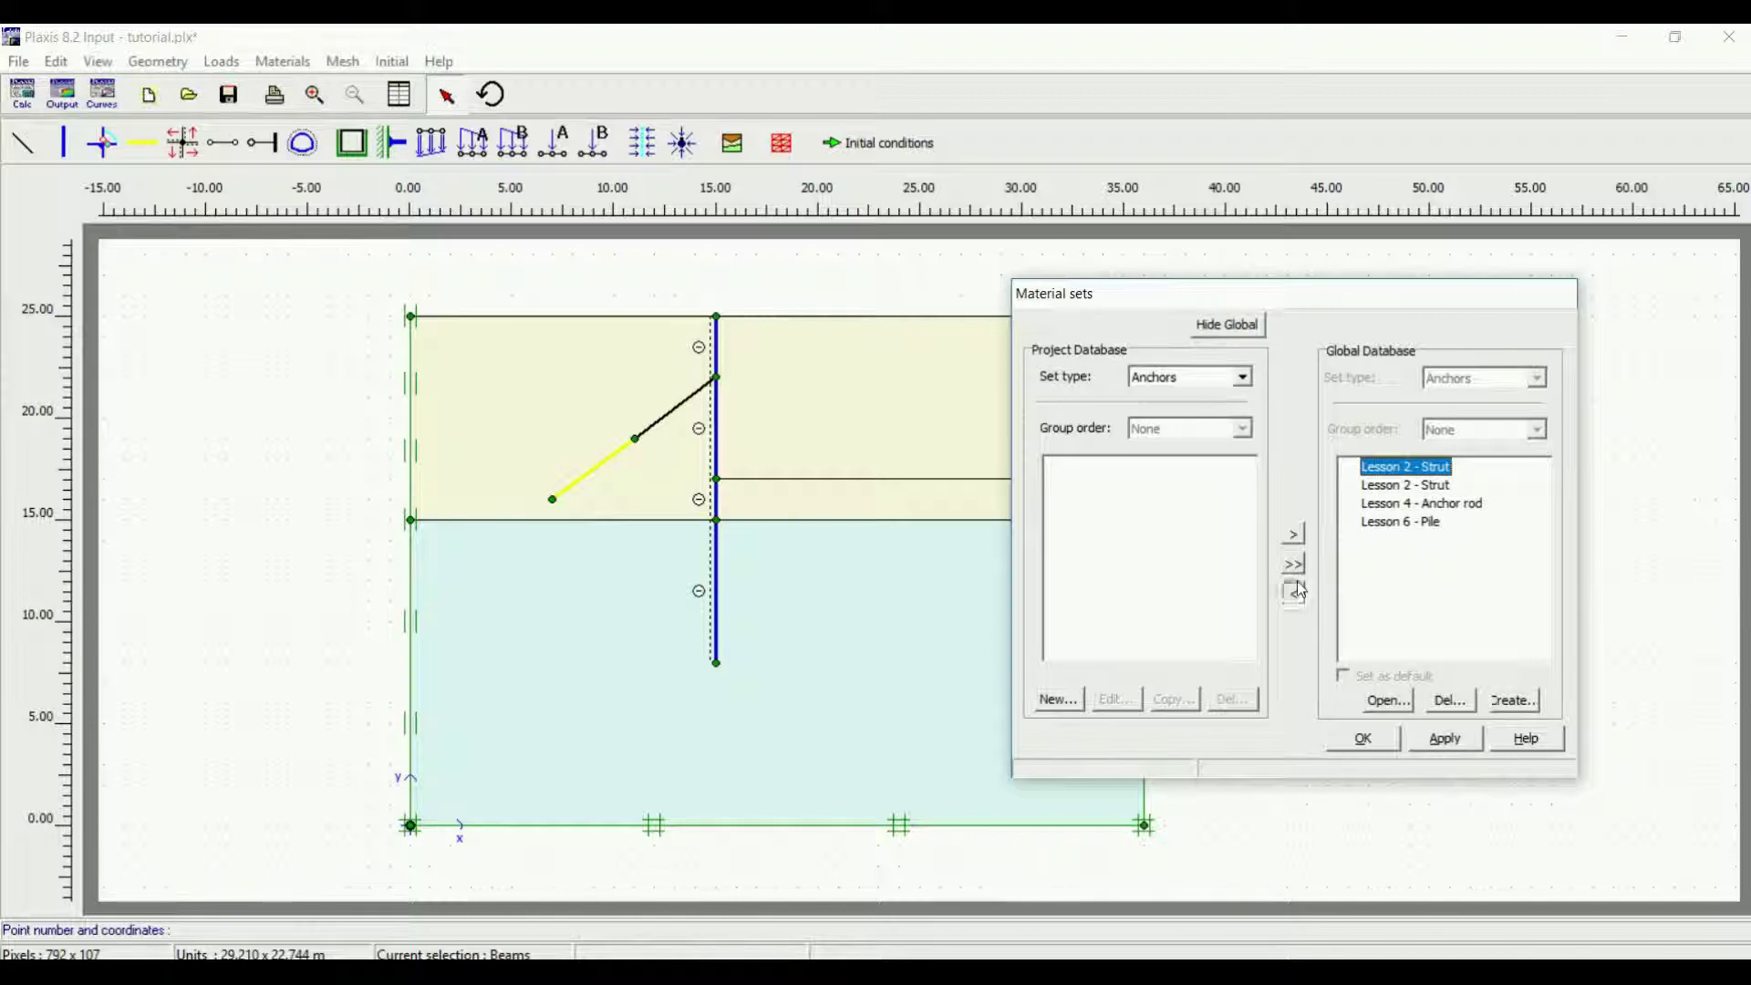
pyautogui.click(1295, 535)
pyautogui.click(1108, 467)
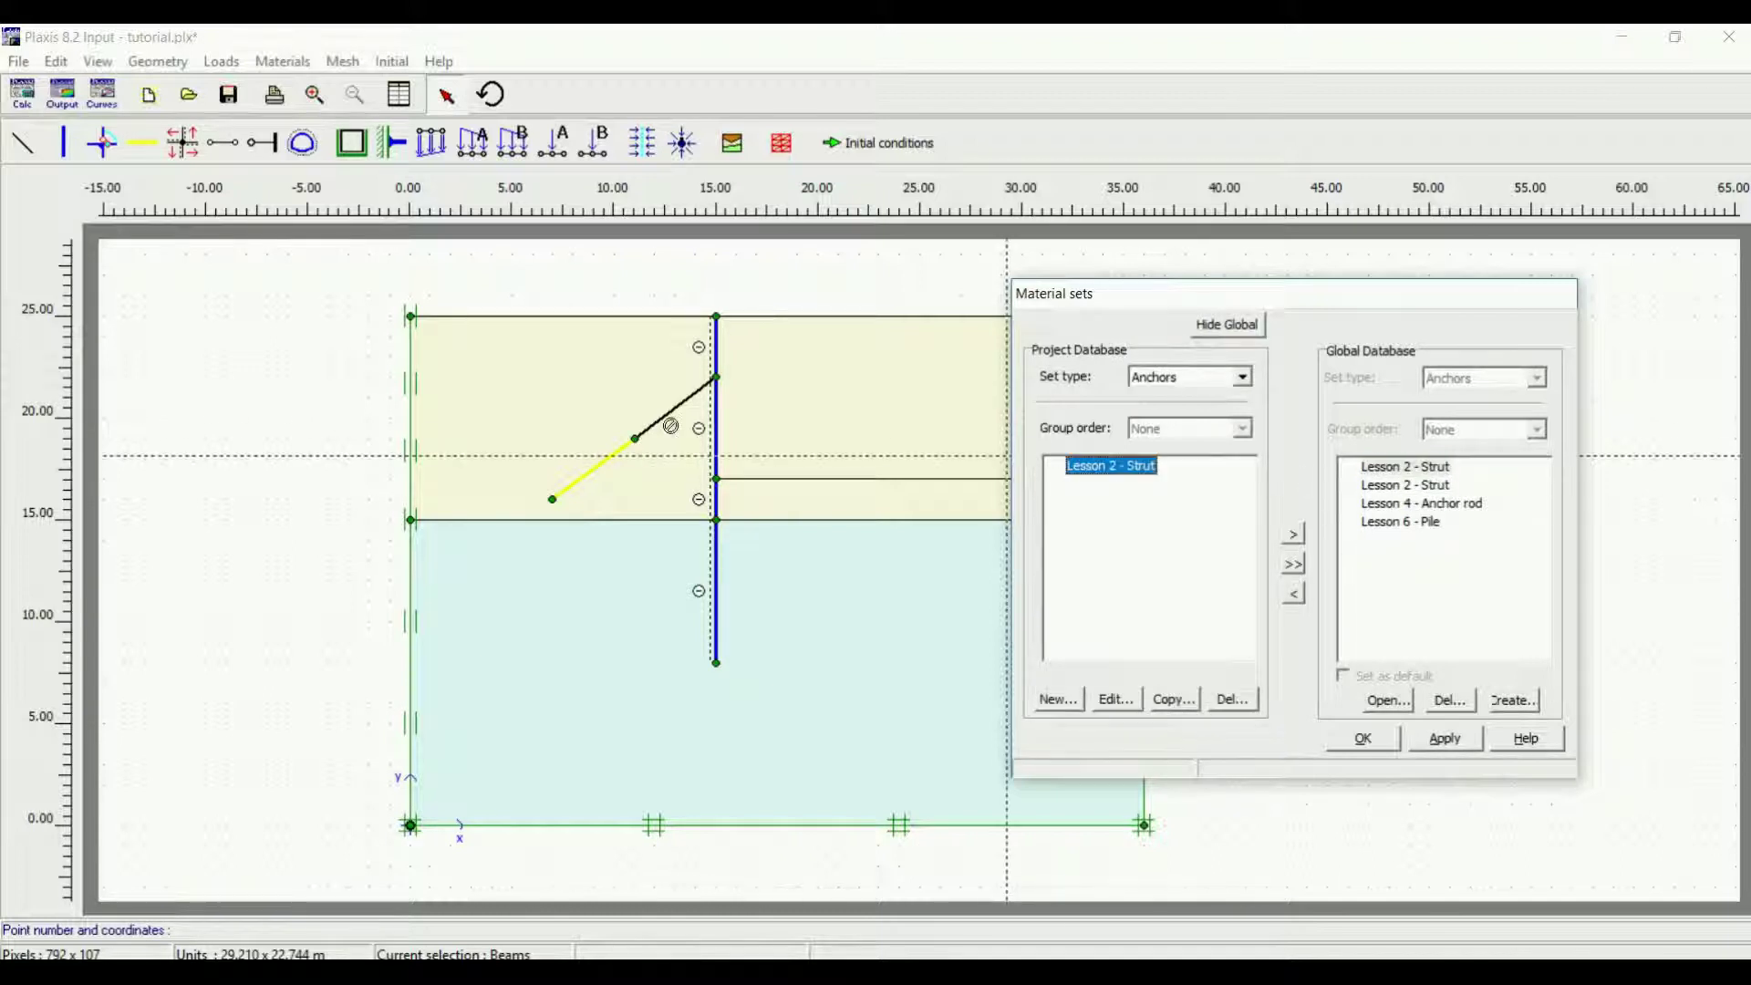
pyautogui.moveTo(663, 416); pyautogui.dragTo(663, 417)
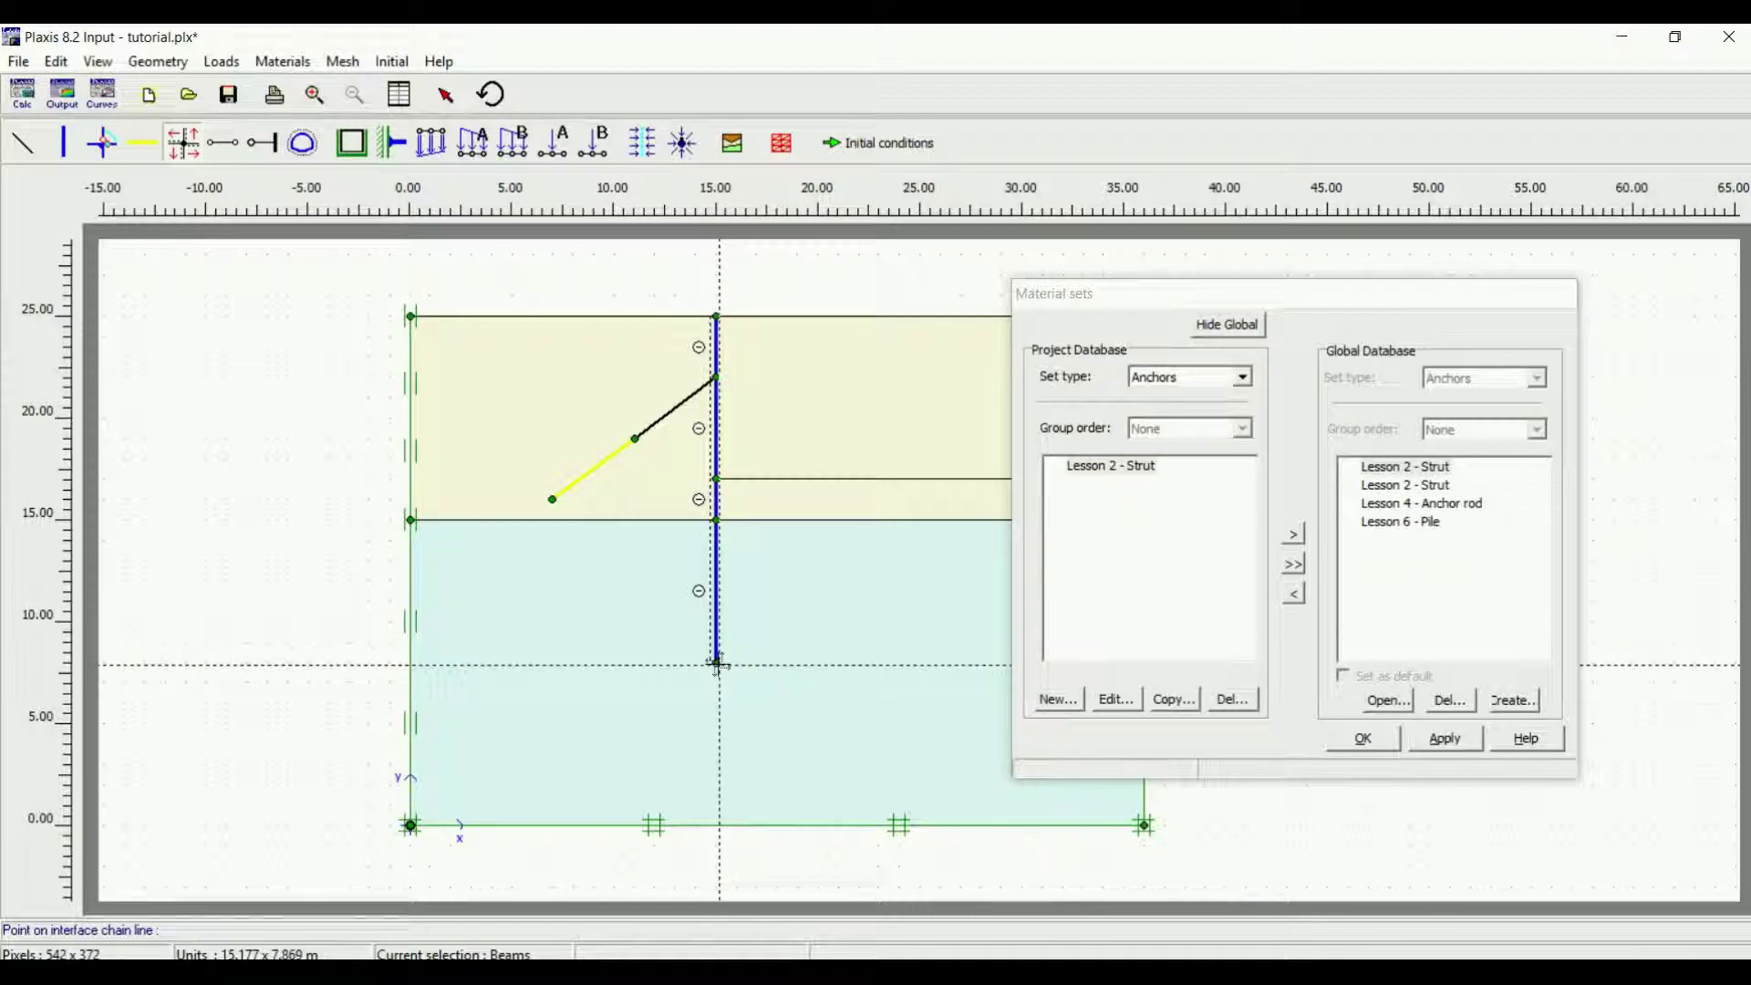
# Step: Add the missing interface on the wall's excavation side from its toe to its top, close the material sets, and save the project
pyautogui.click(716, 316)
pyautogui.click(1363, 738)
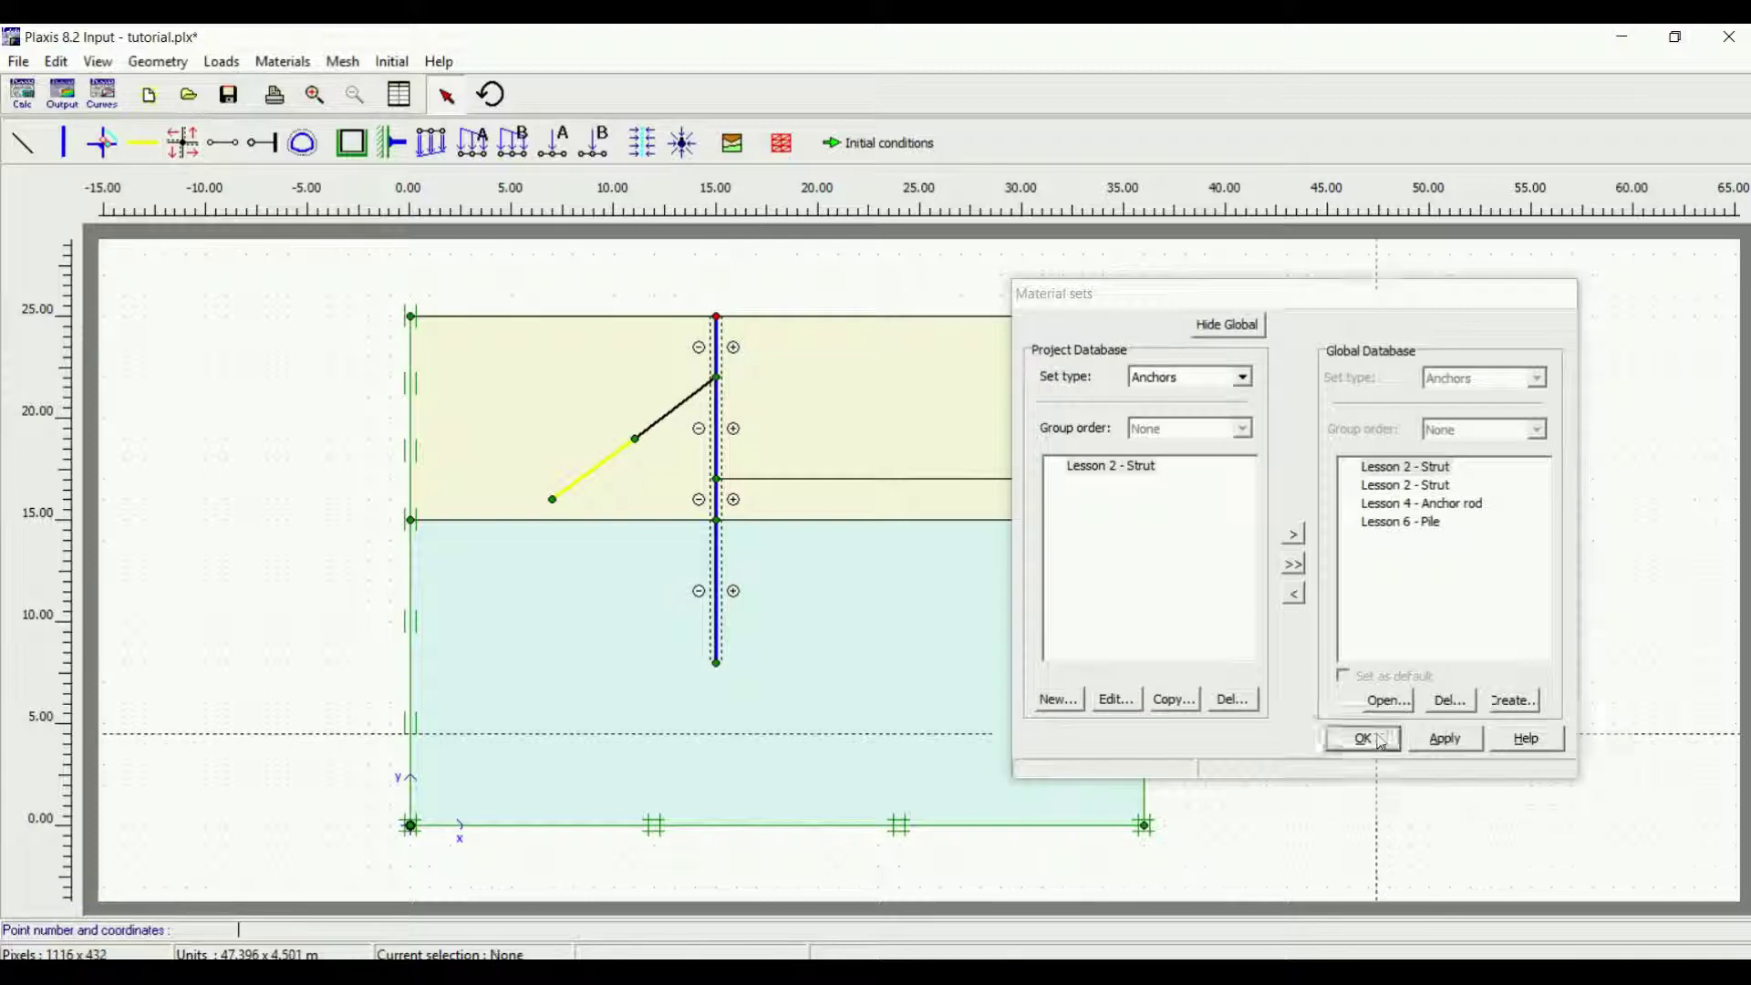
pyautogui.click(33, 58)
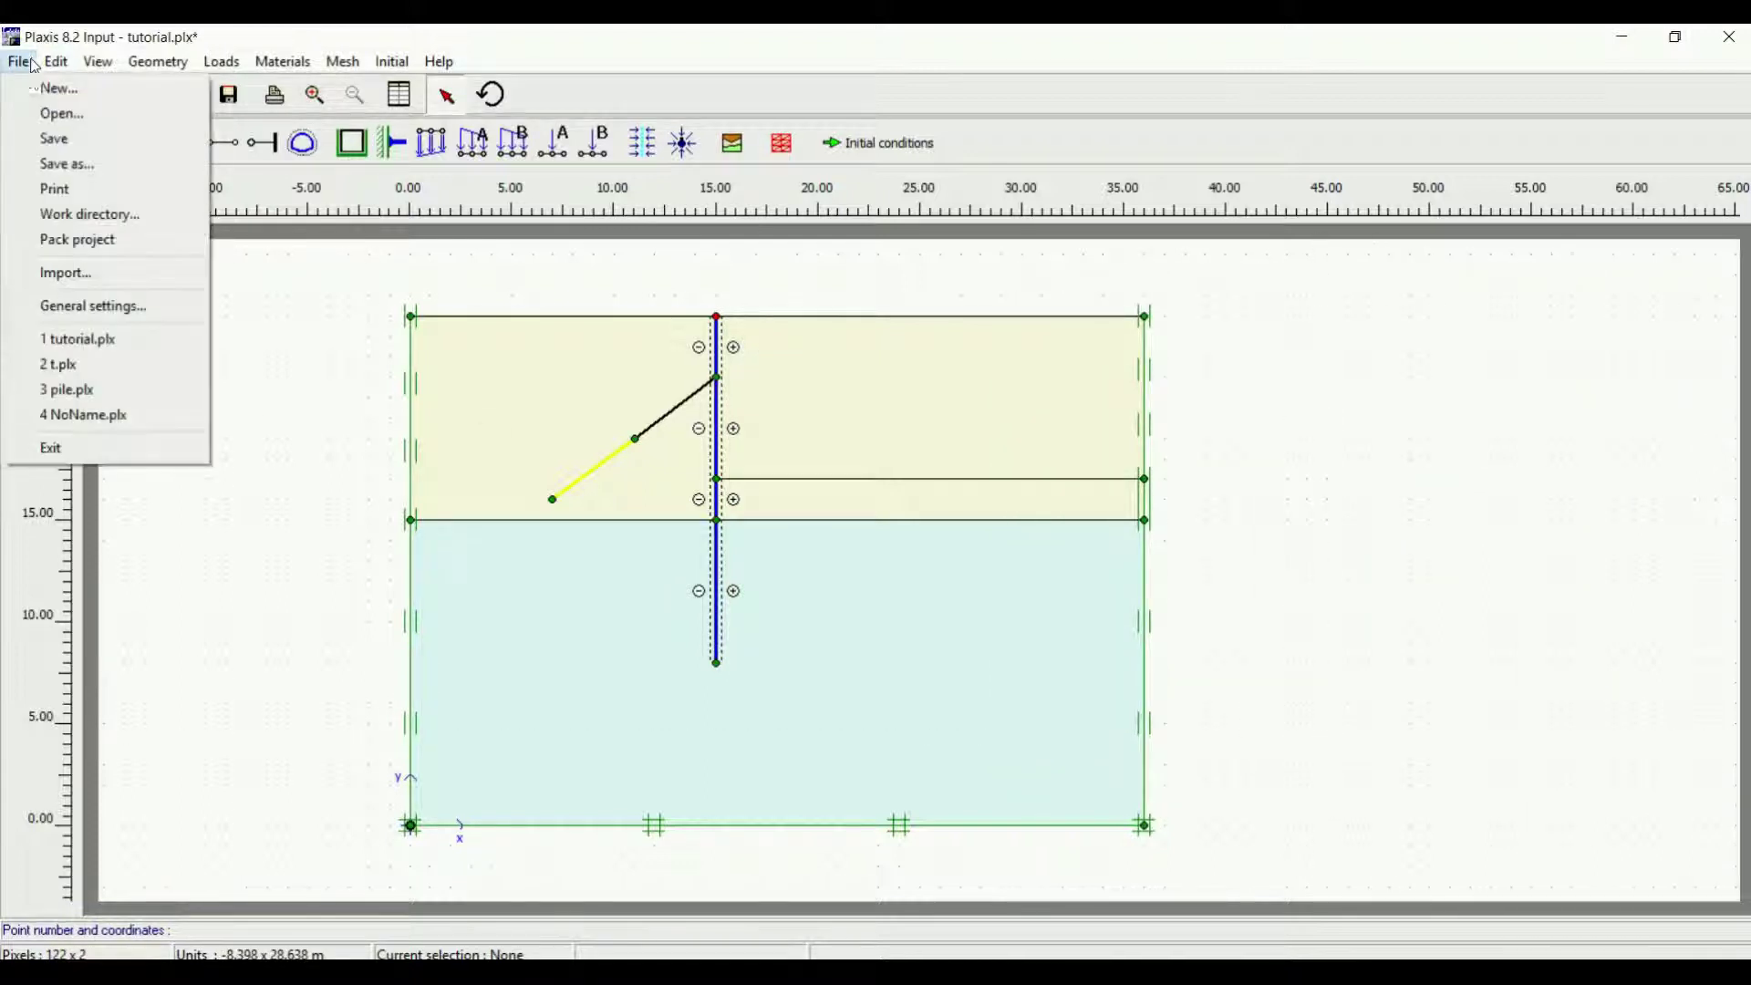
pyautogui.click(41, 137)
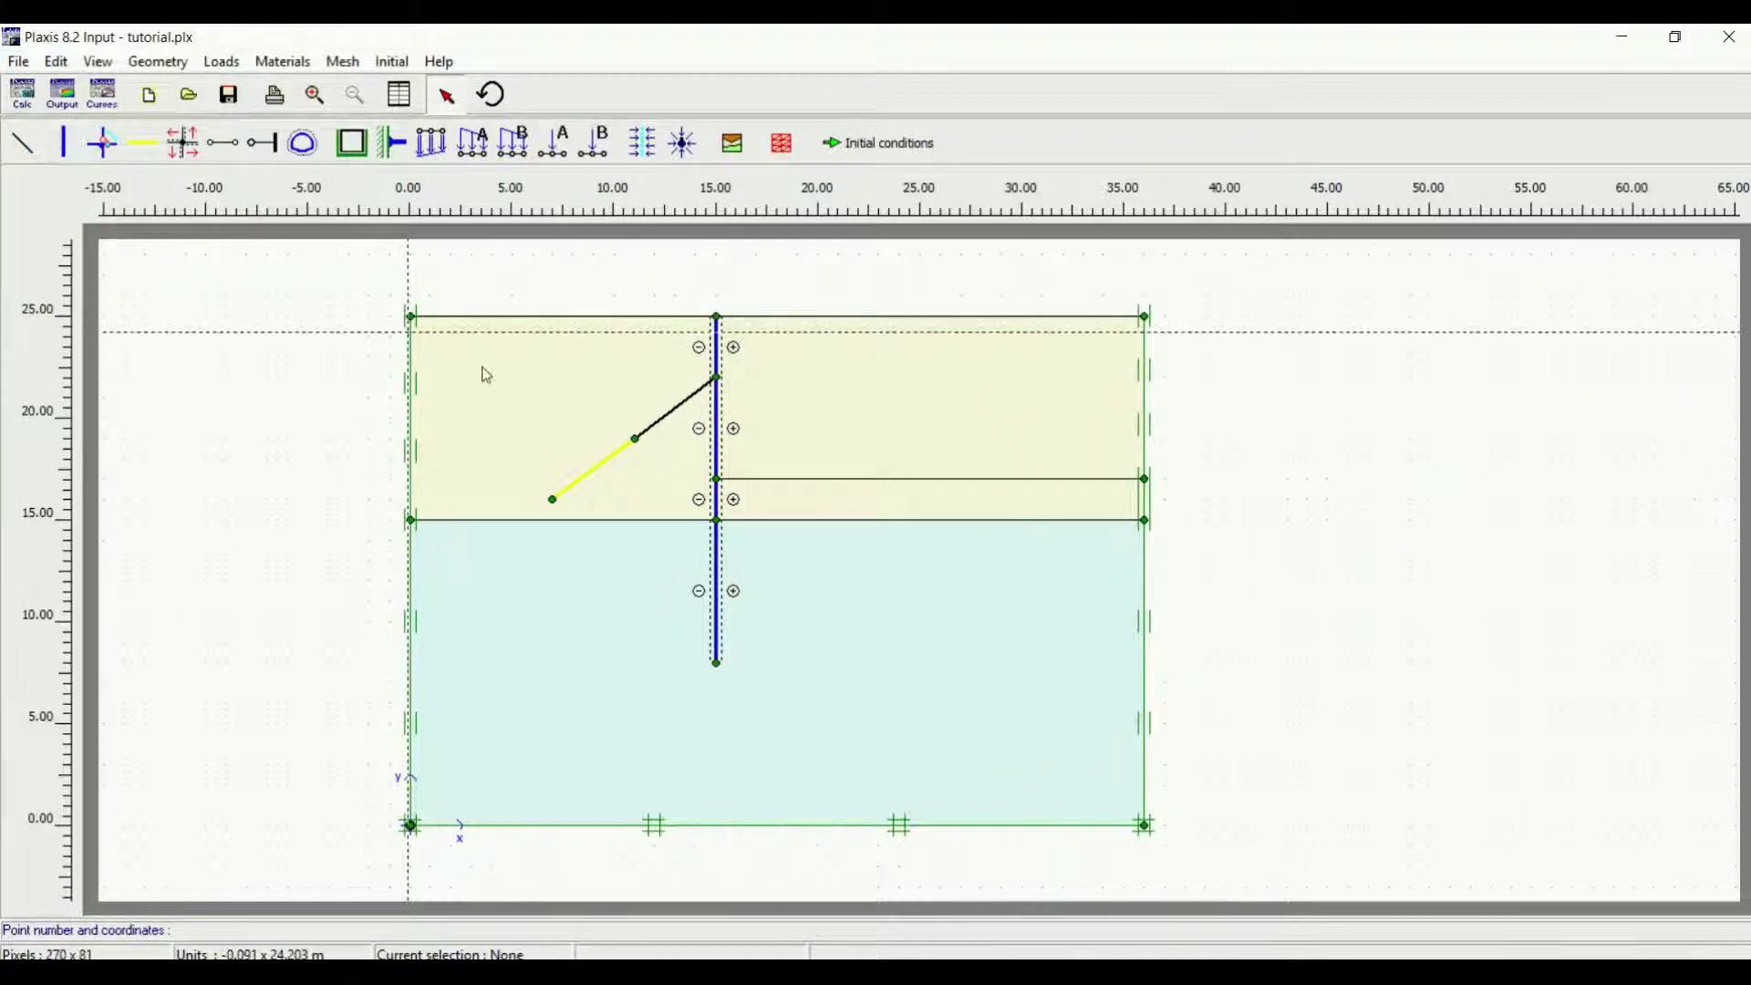
# Step: Generate the finite element mesh for the whole model and close its preview
pyautogui.click(783, 144)
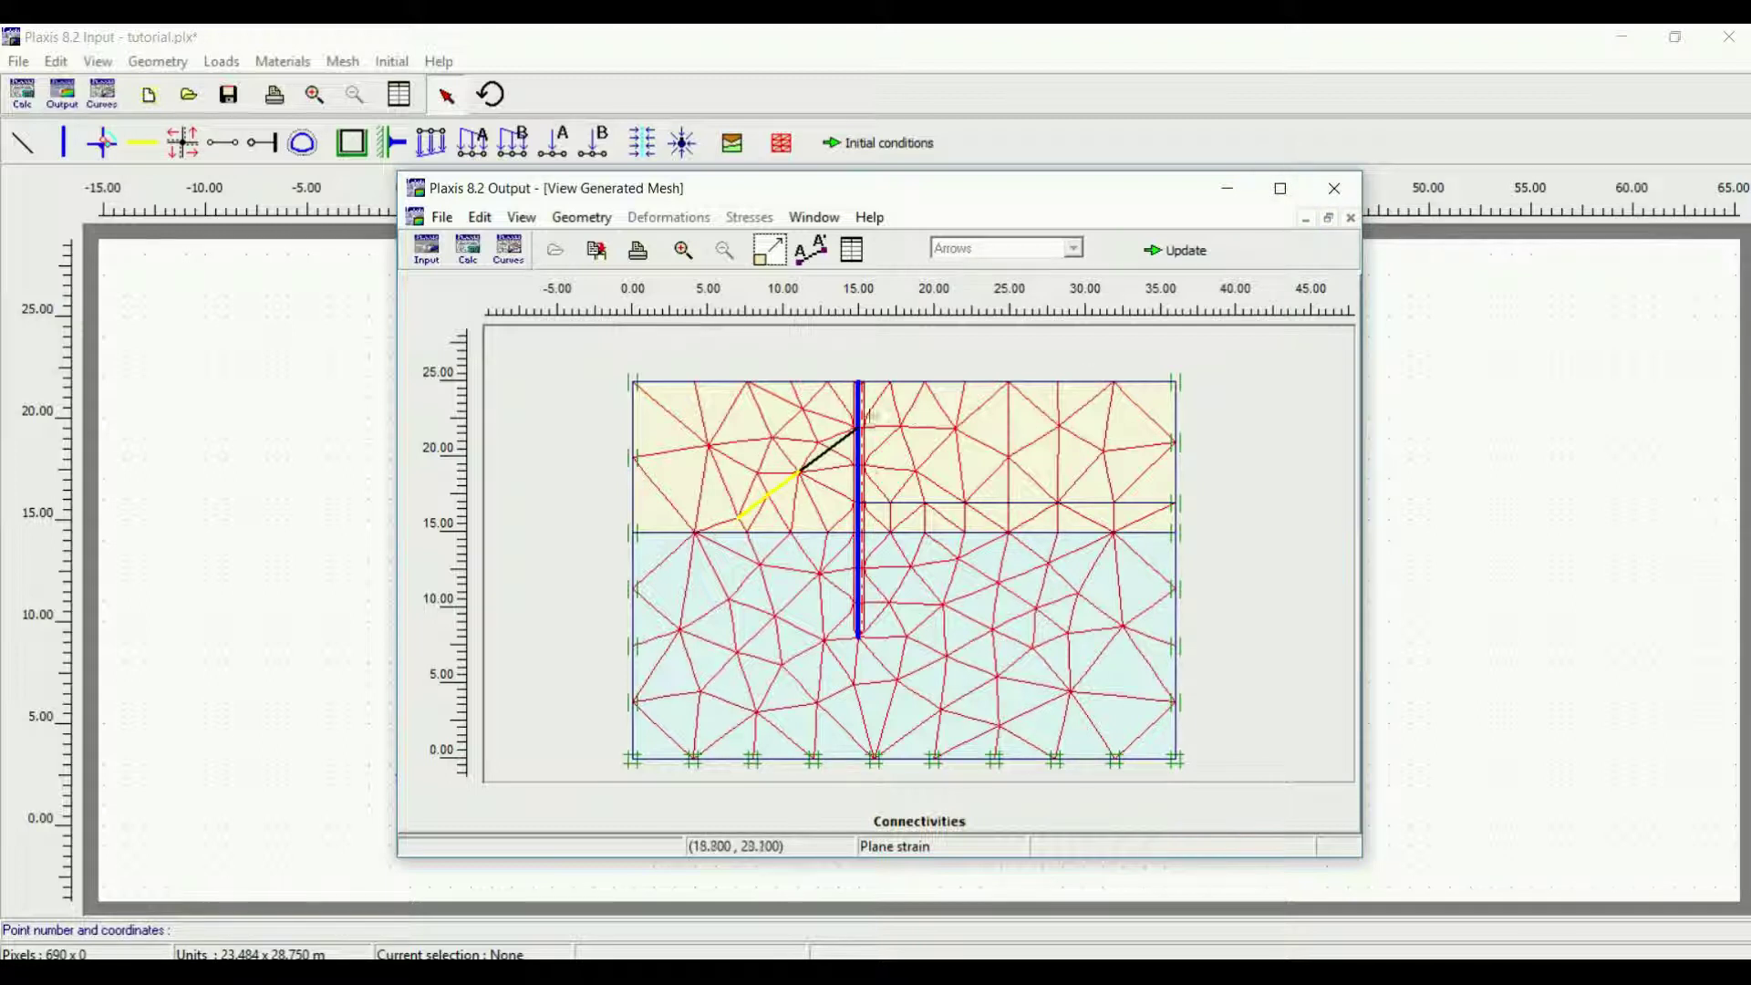
pyautogui.click(1358, 190)
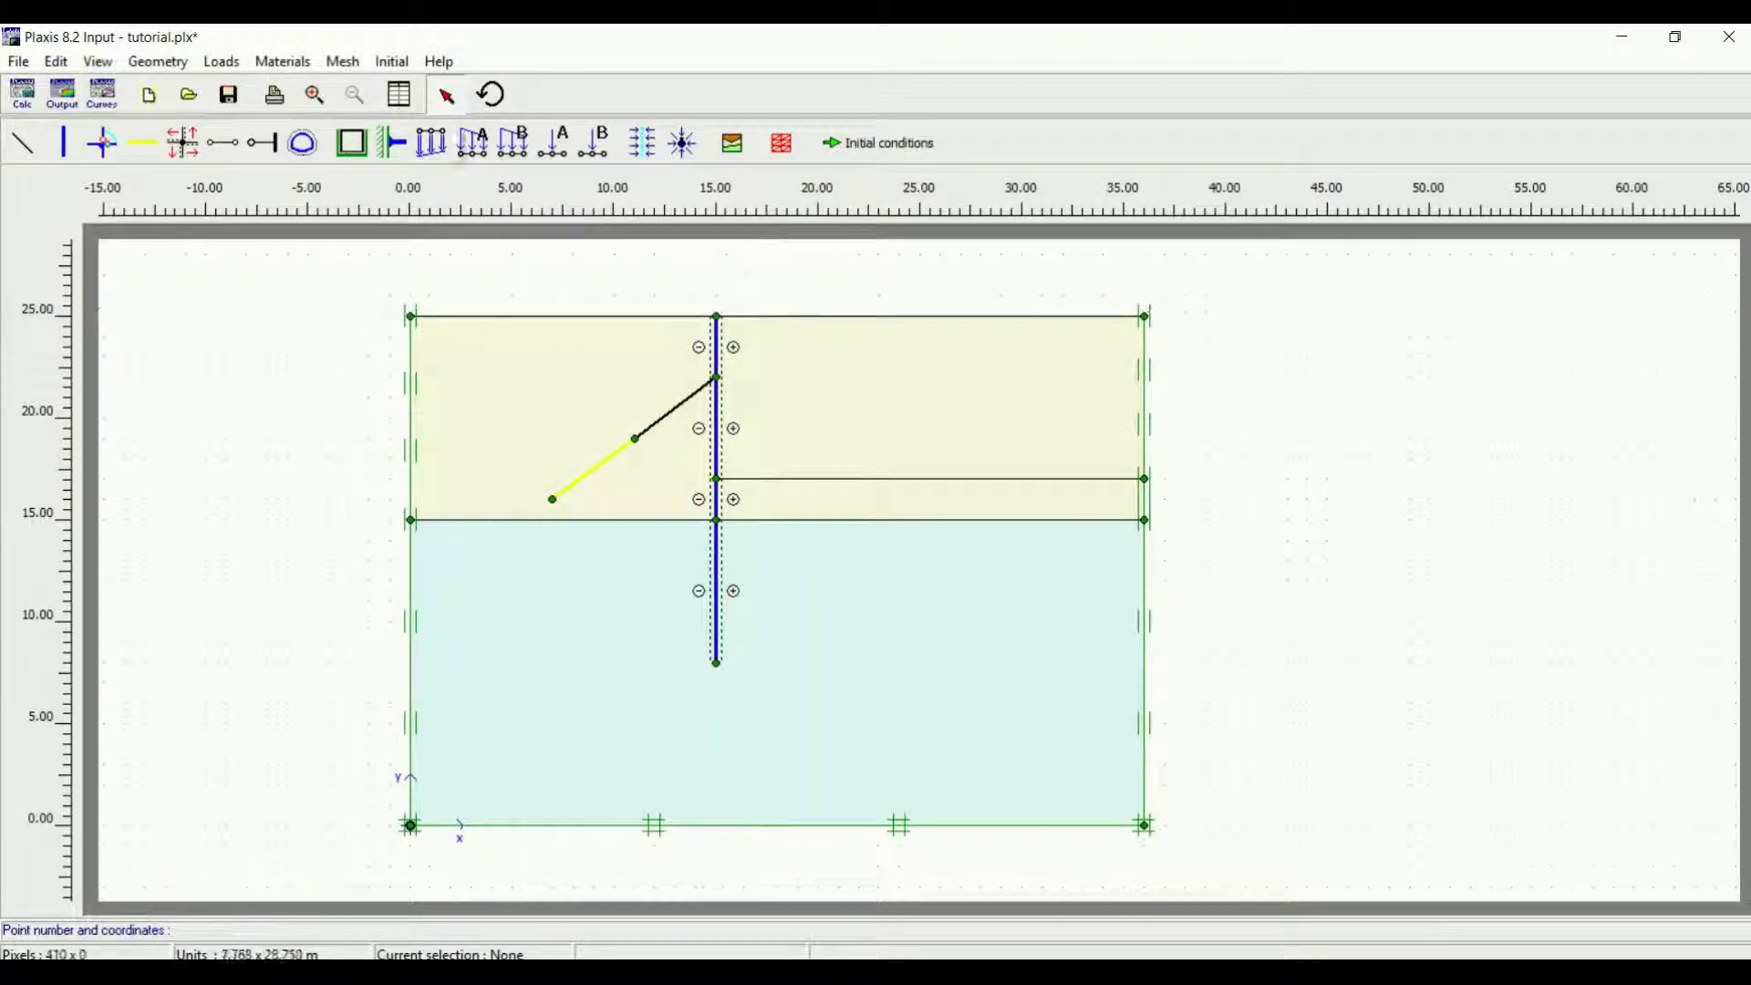
# Step: Refine the mesh along all segments of the plate wall and close the mesh preview
pyautogui.click(361, 65)
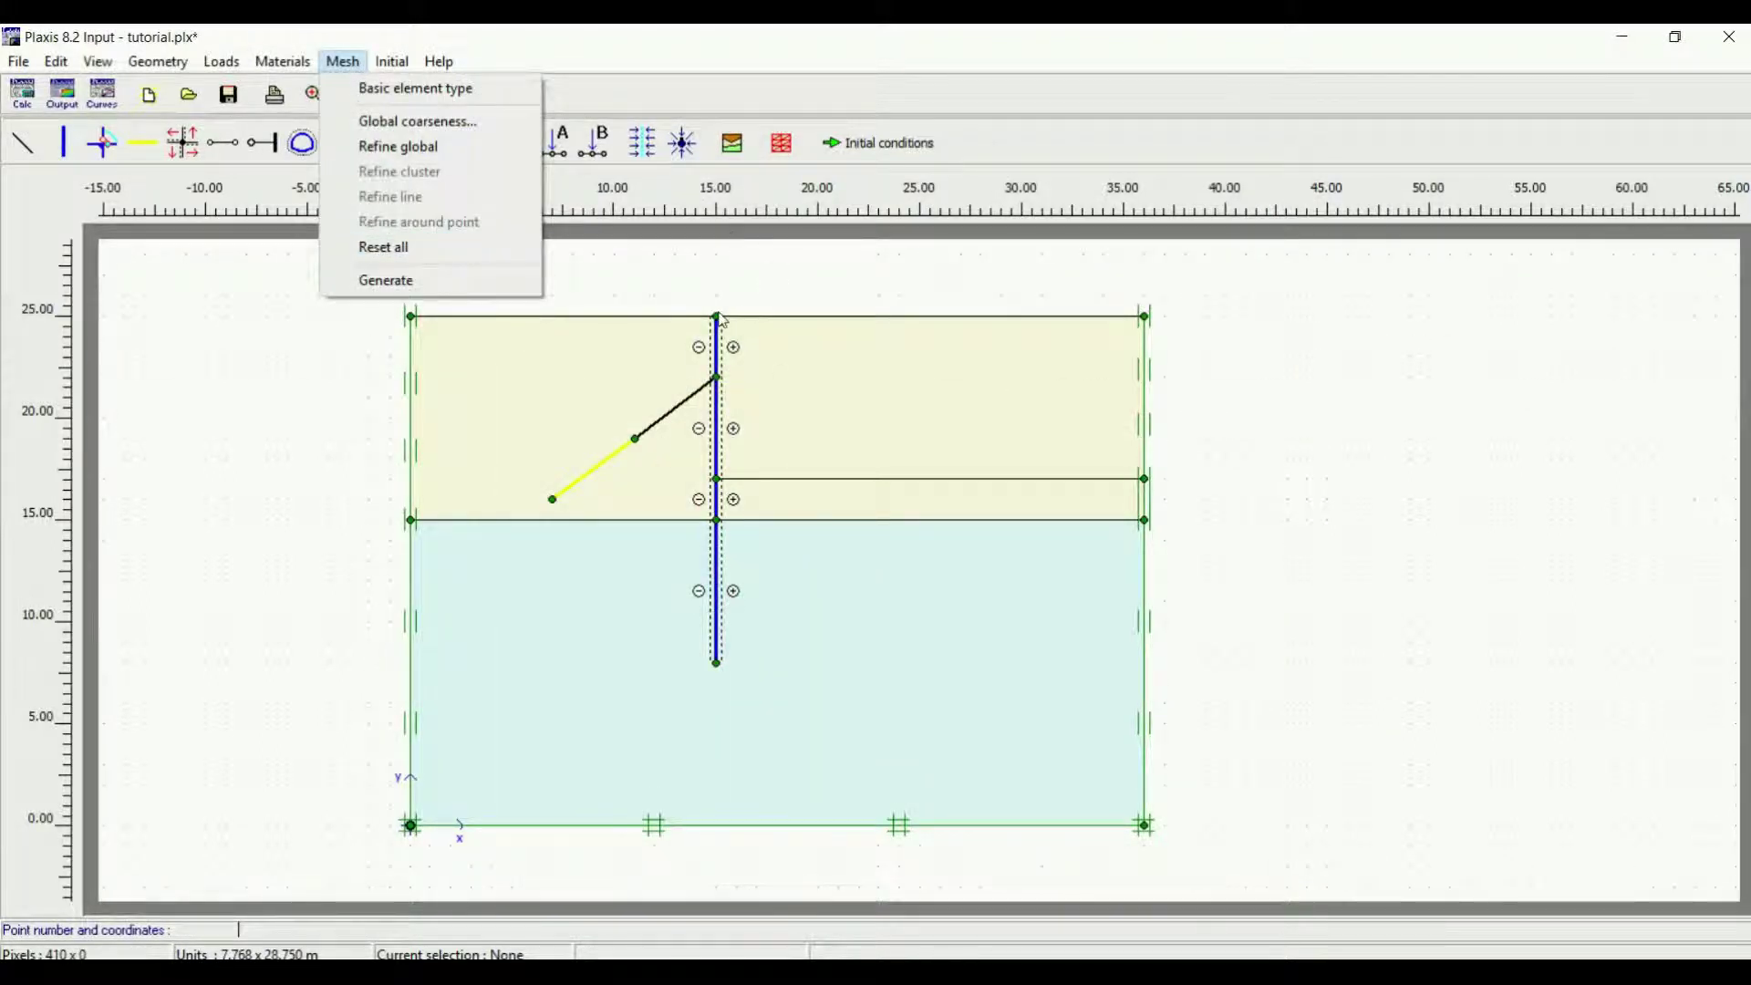
pyautogui.press('Escape')
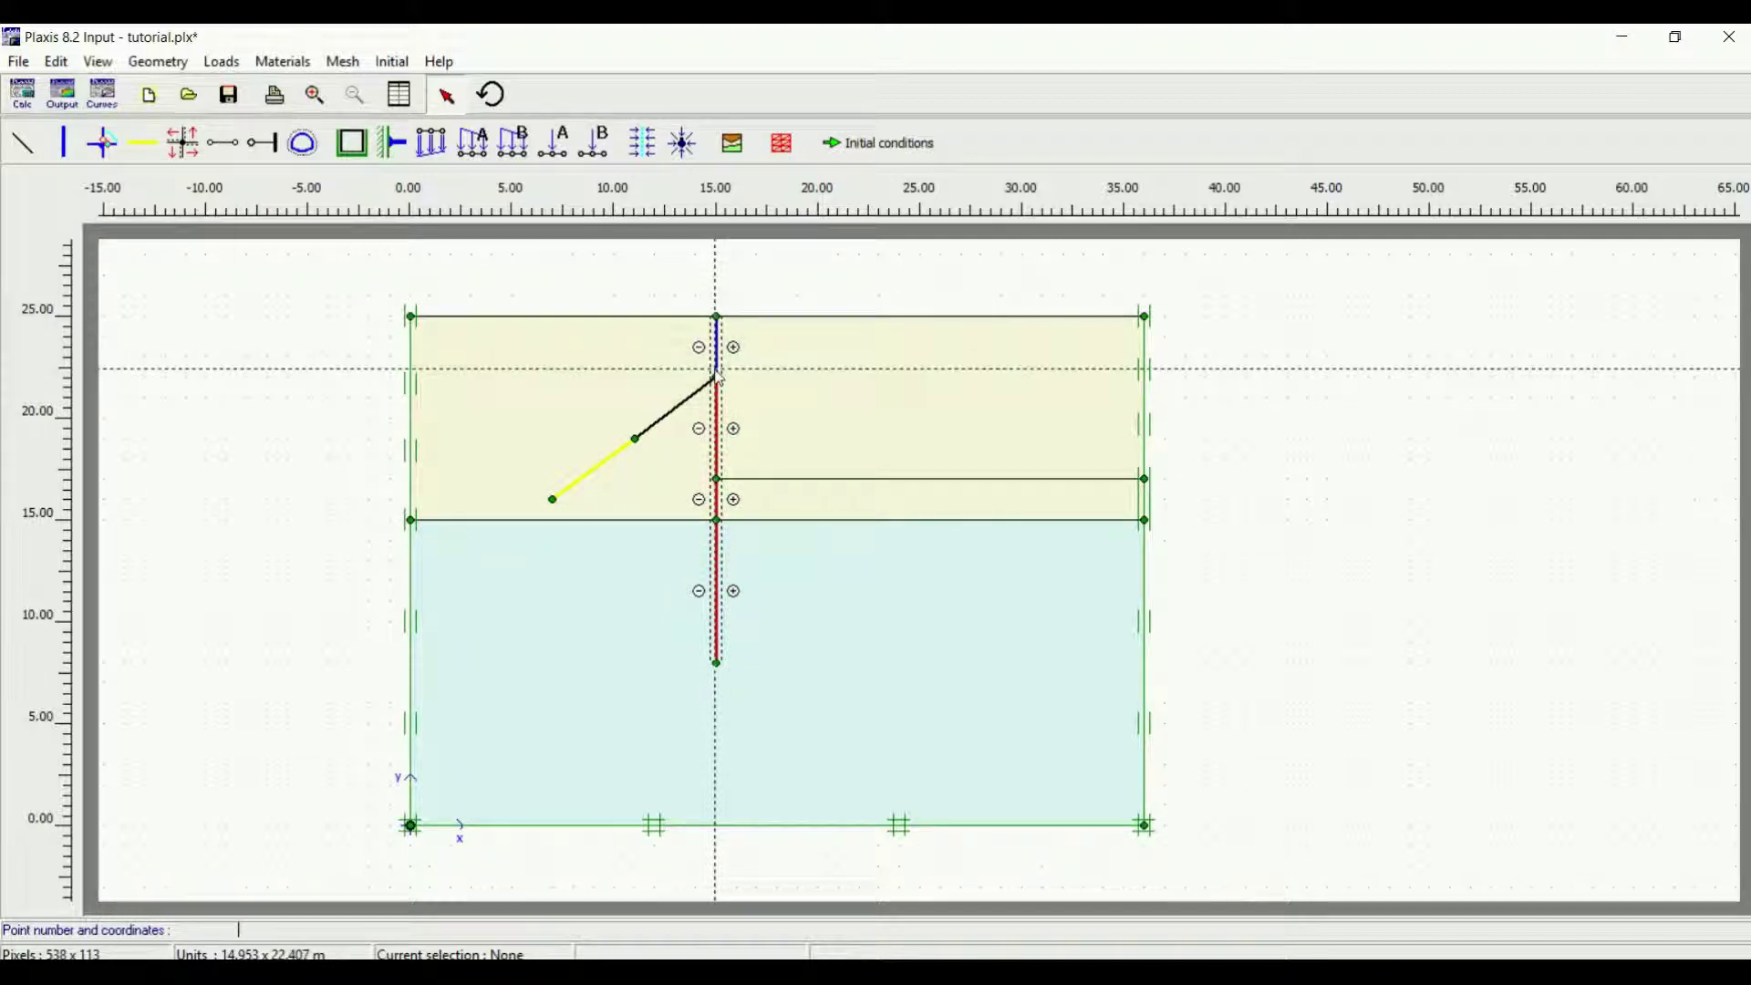
pyautogui.click(350, 69)
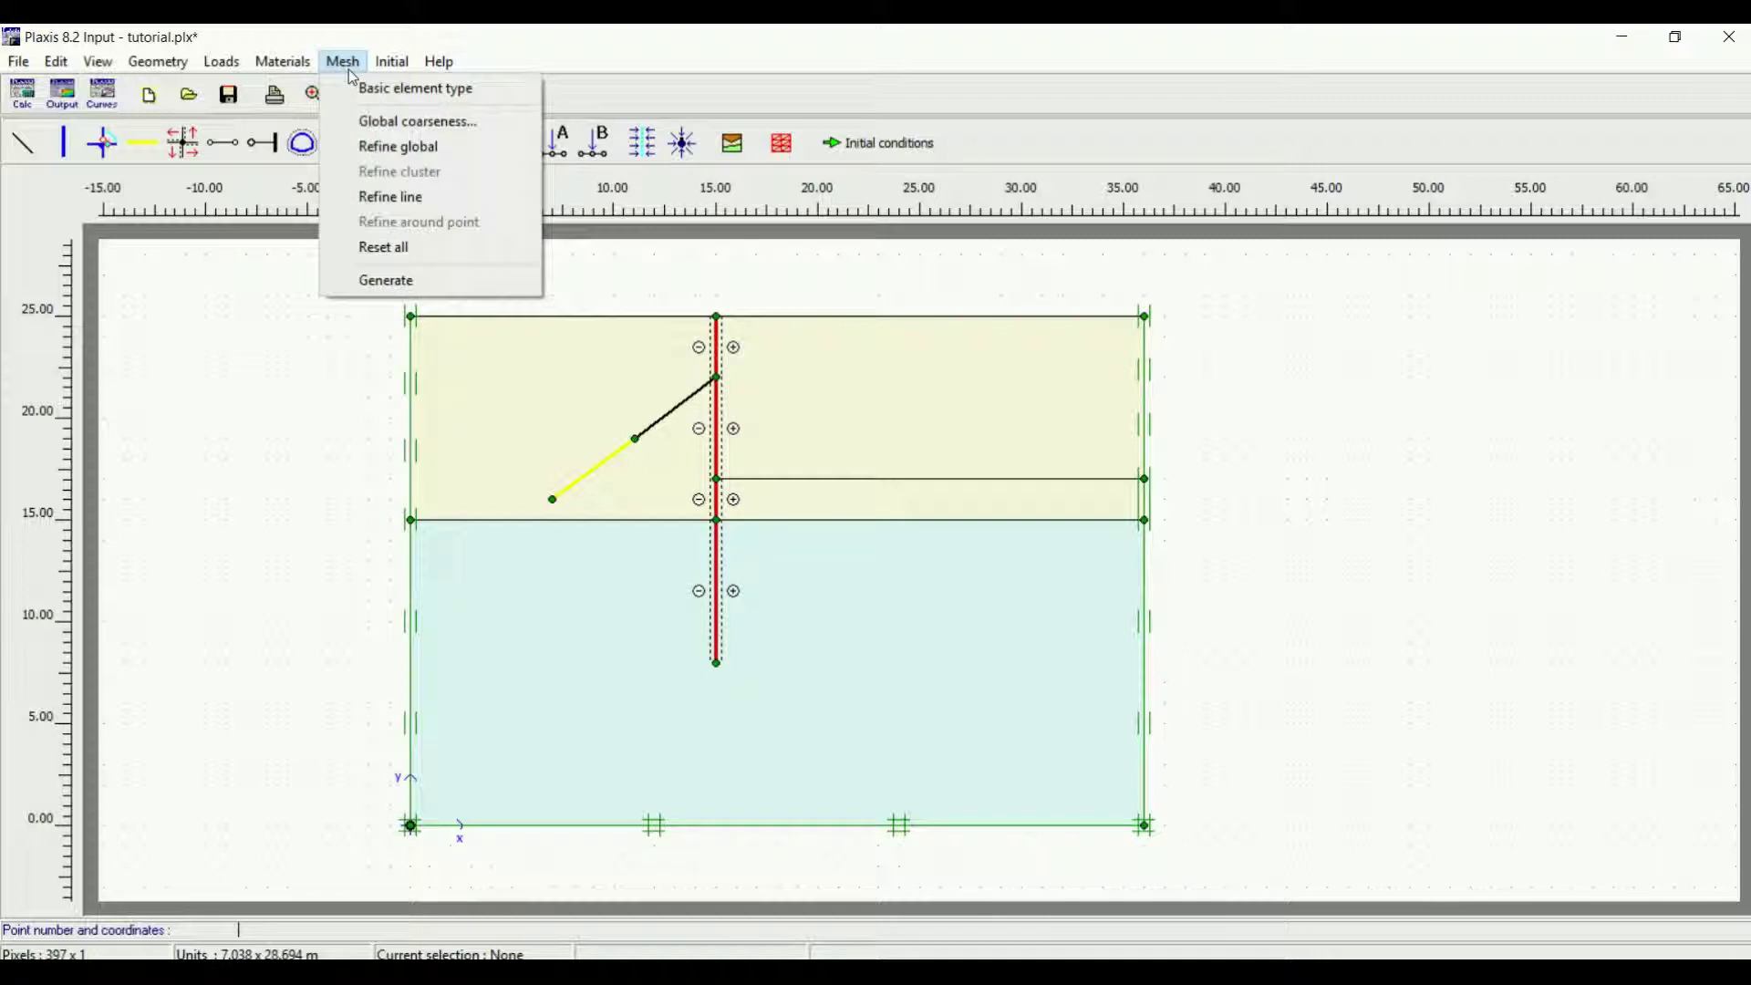
pyautogui.click(426, 193)
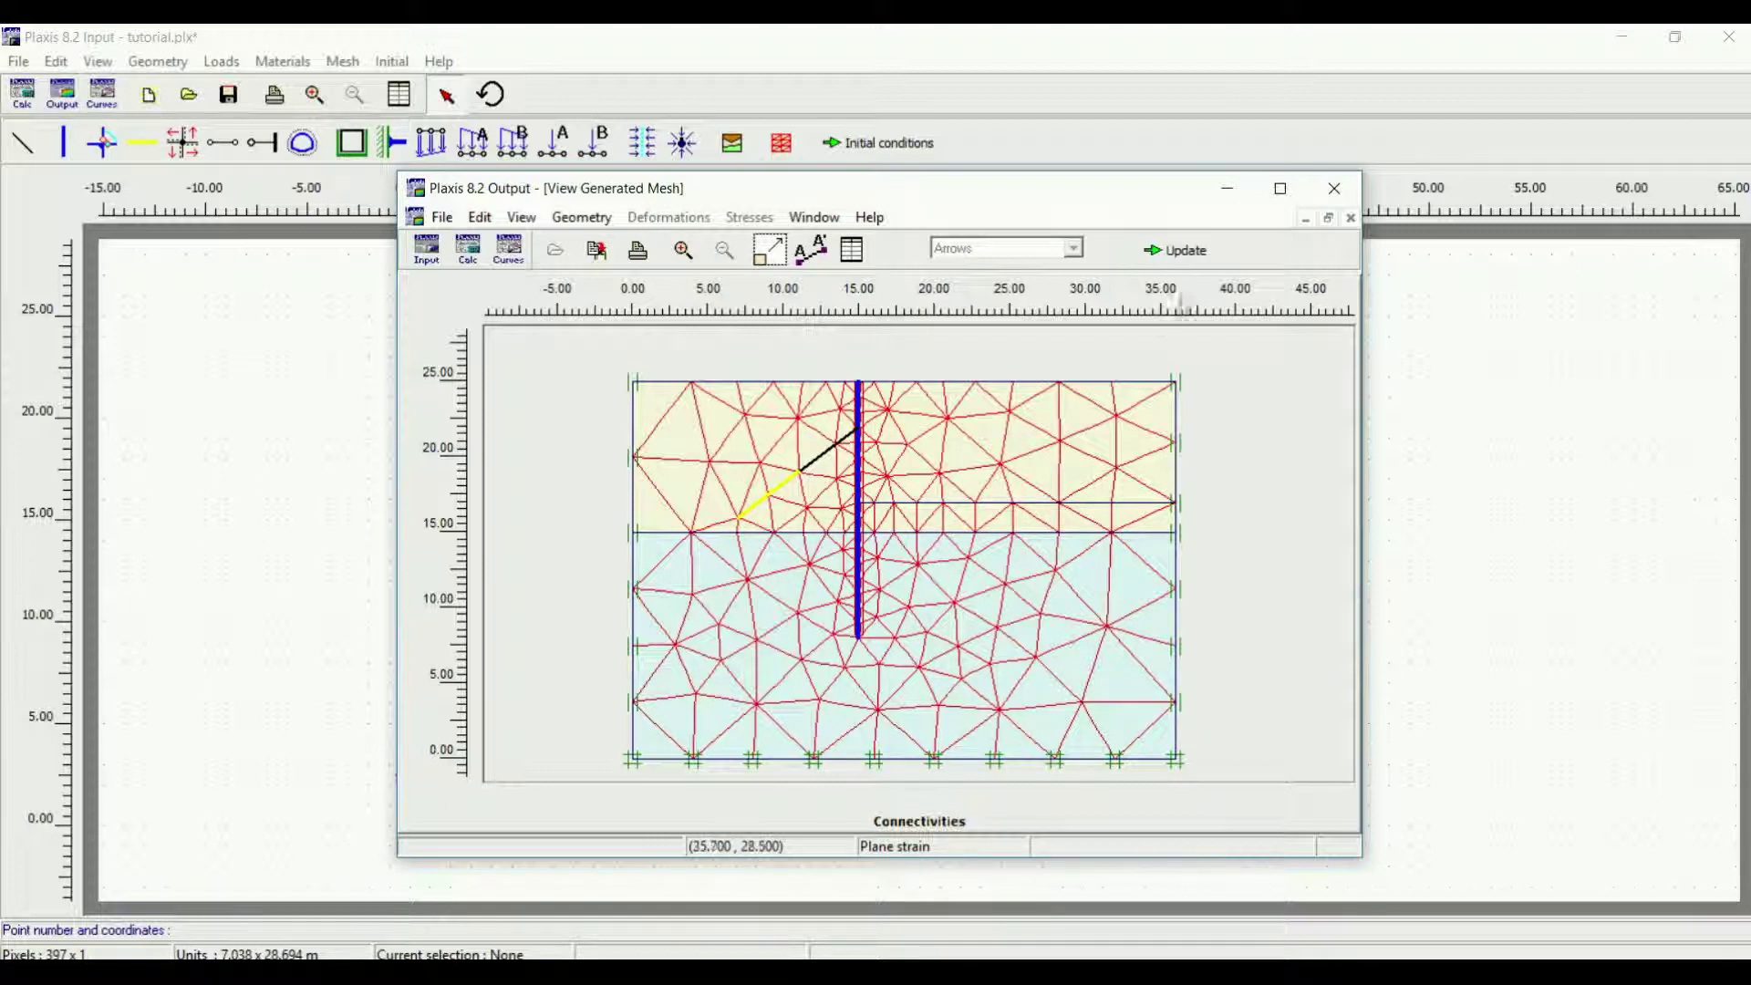
pyautogui.click(1334, 188)
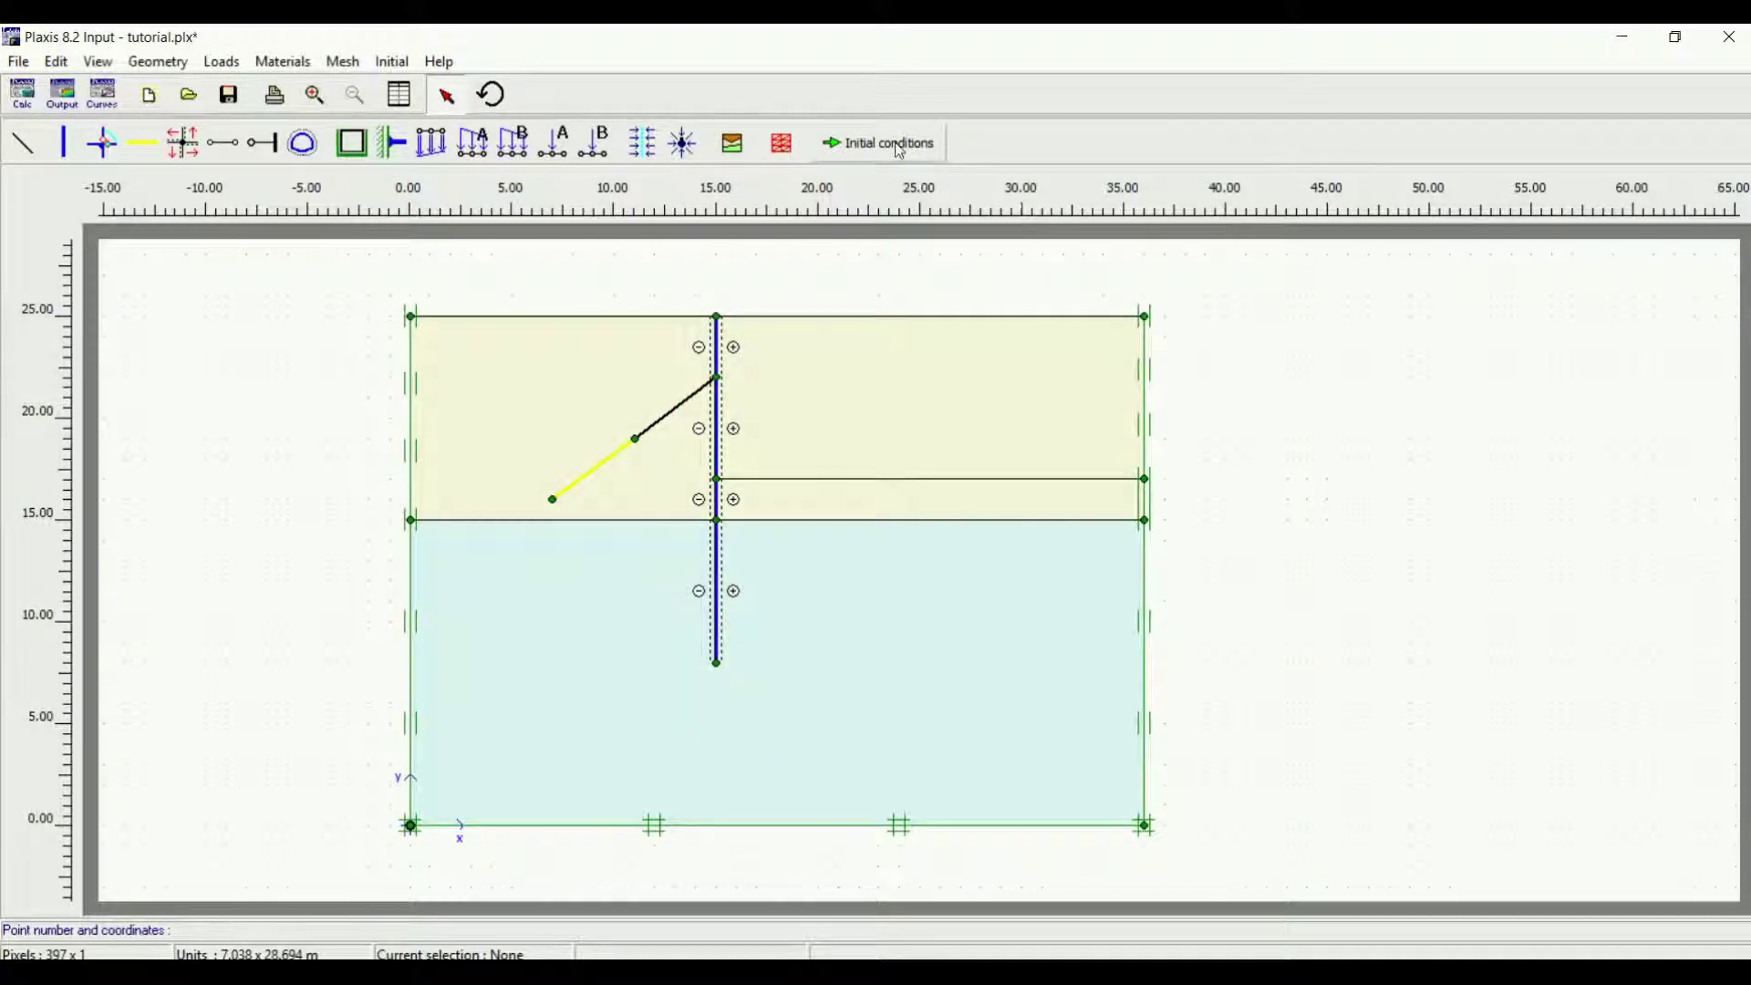
# Step: Proceed to the initial conditions and accept a water weight of 10 kN/m³
pyautogui.click(889, 143)
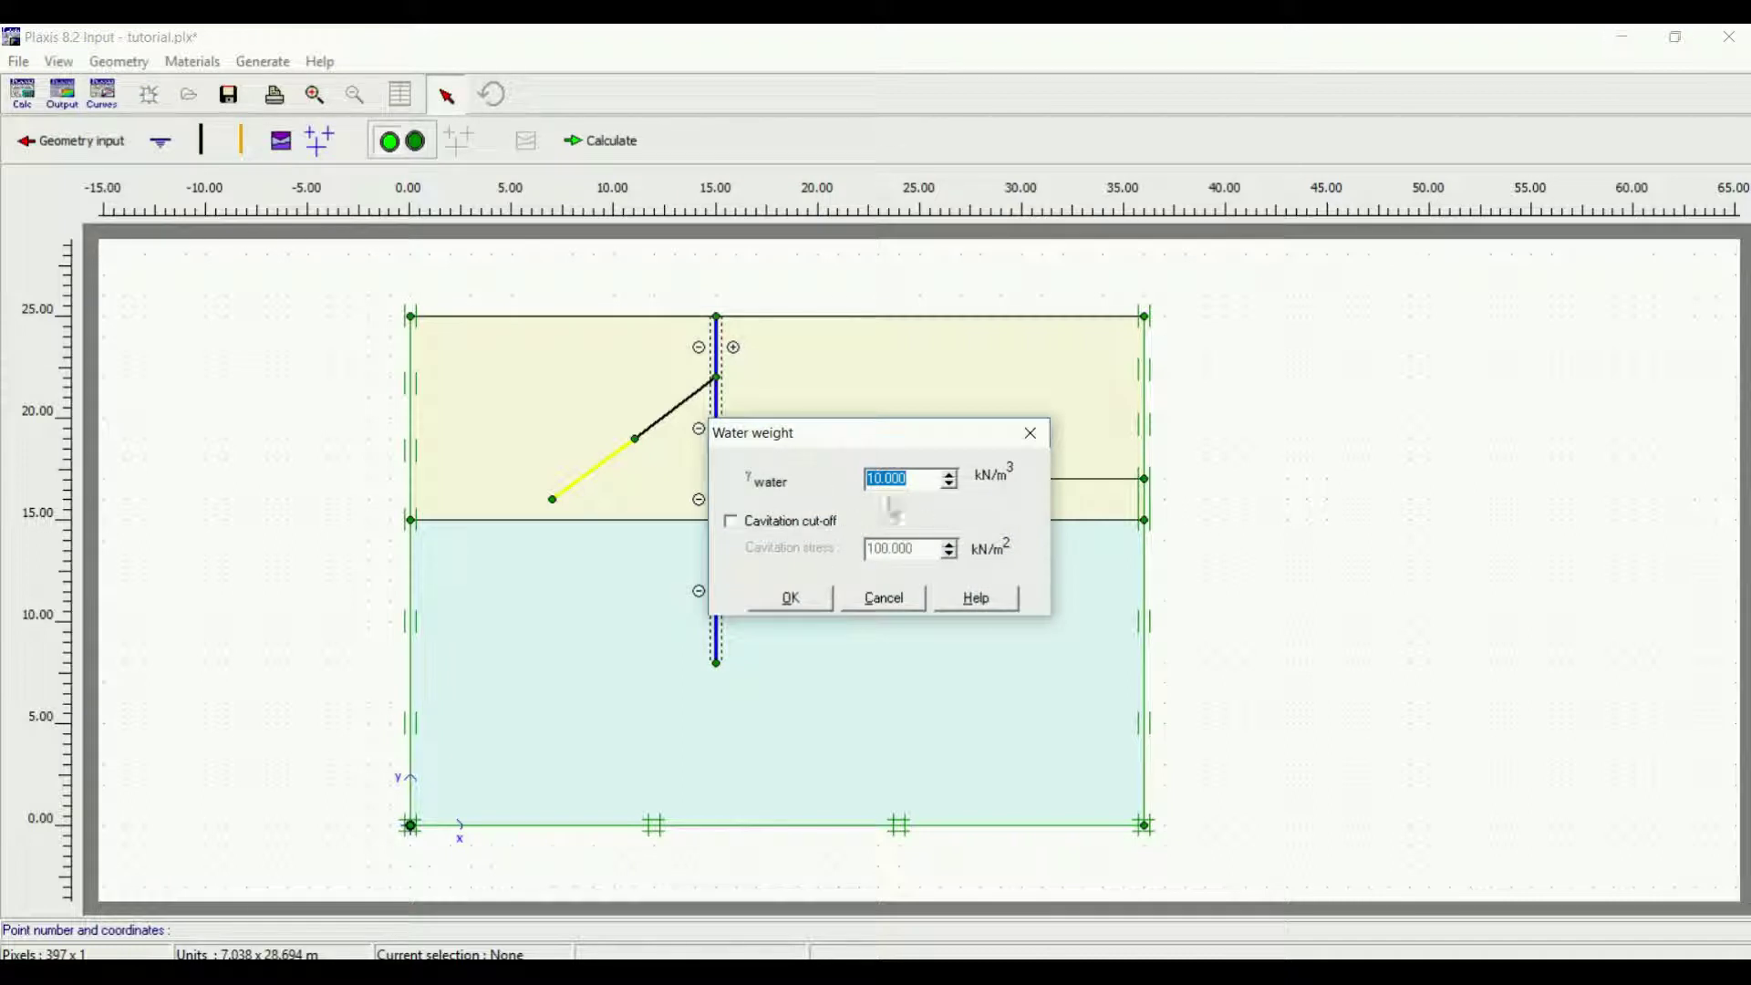
pyautogui.click(830, 603)
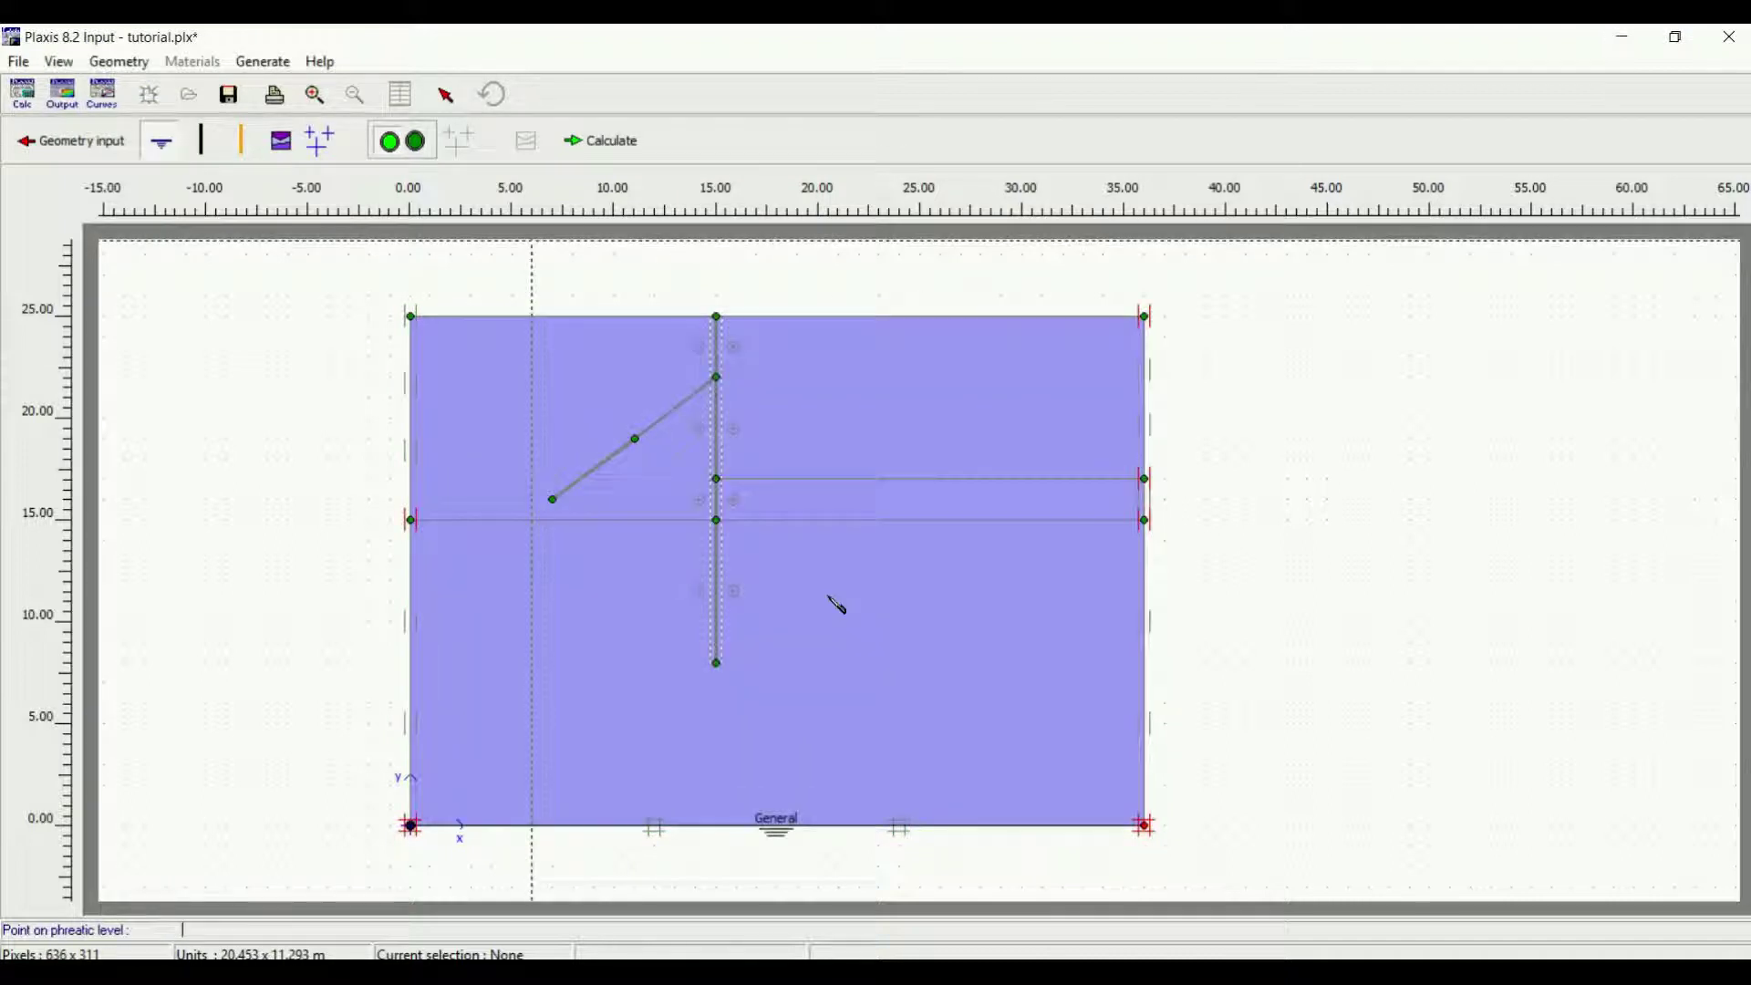